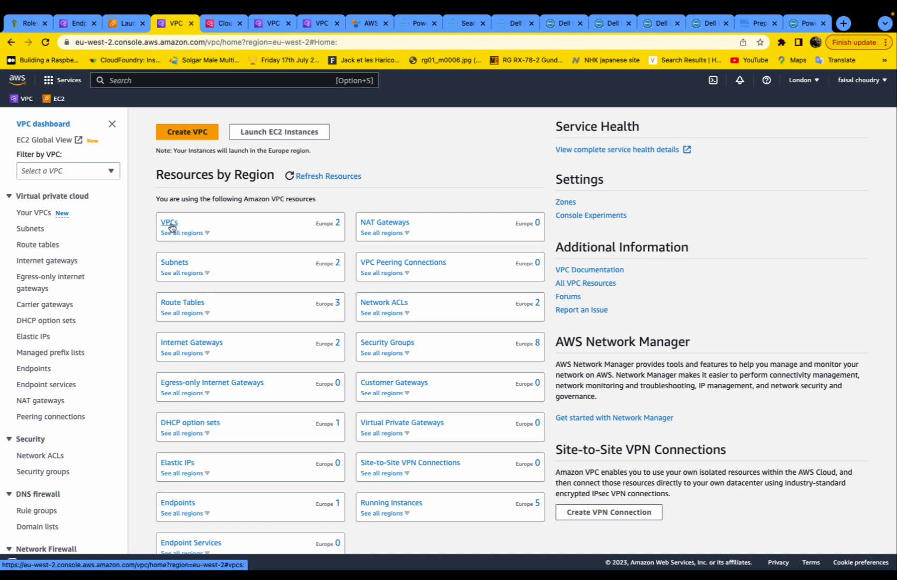
- Create the VPC vpc_example with CIDR block 11.11.0.0/26, leaving tenancy at Default
click(171, 223)
click(827, 121)
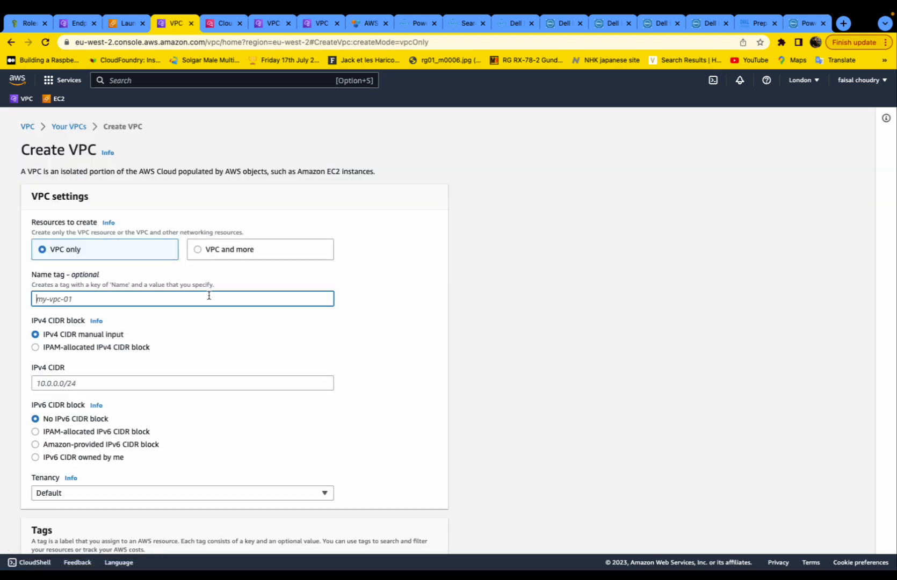
text(vpc_example)
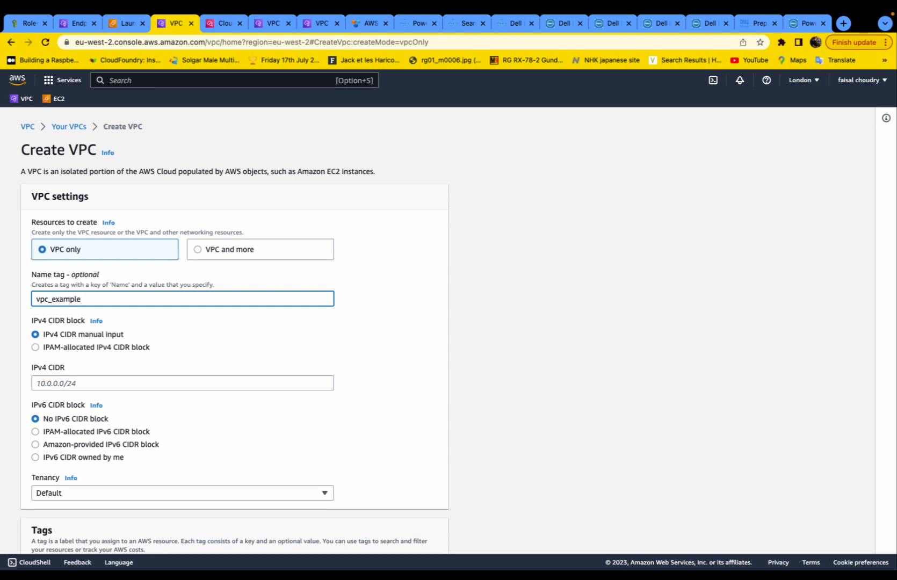
scroll(319, 400, down, 1)
click(227, 314)
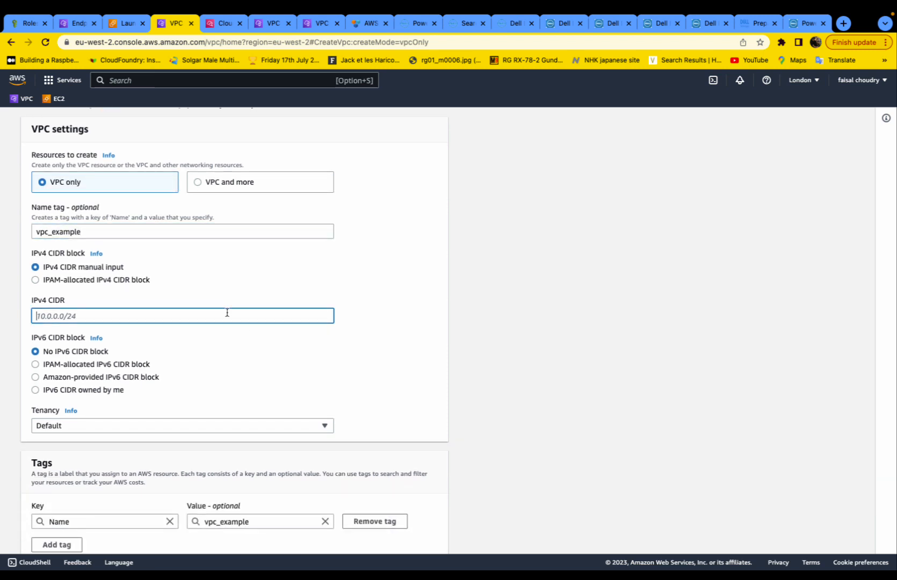
text(11.1)
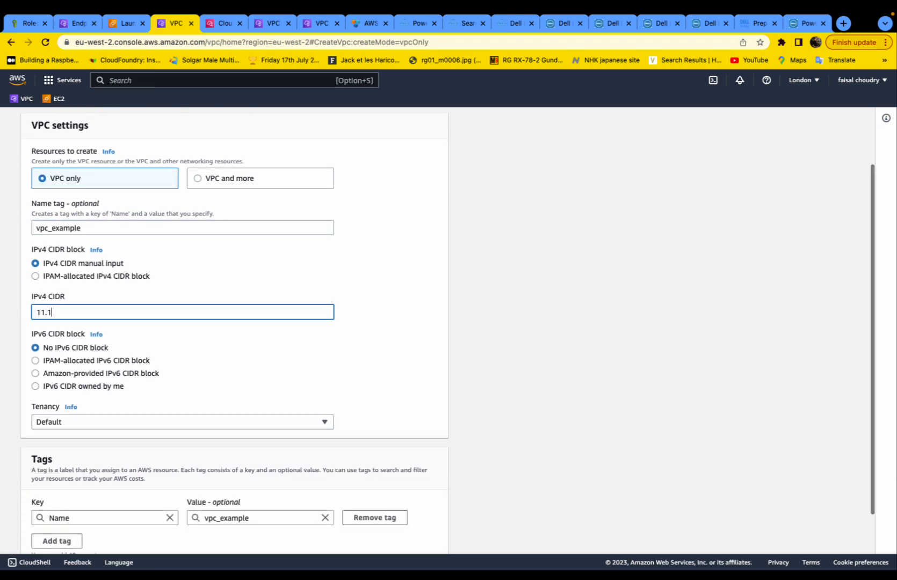
text(1.0.0)
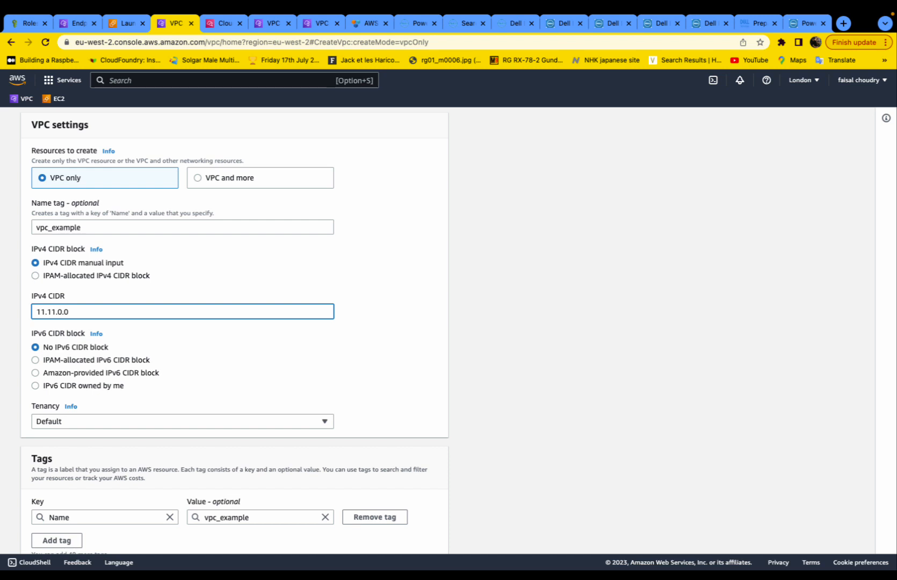
text(/26)
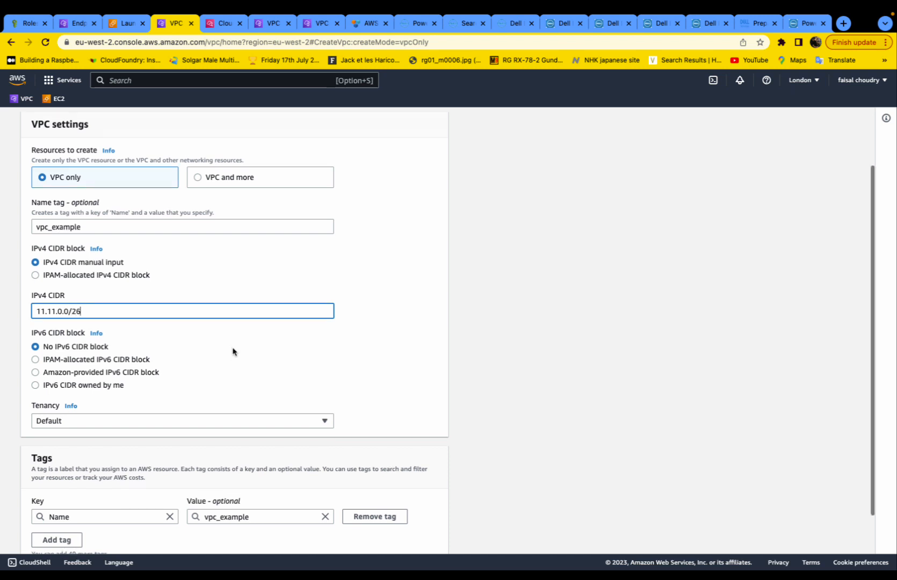
scroll(232, 352, down, 2)
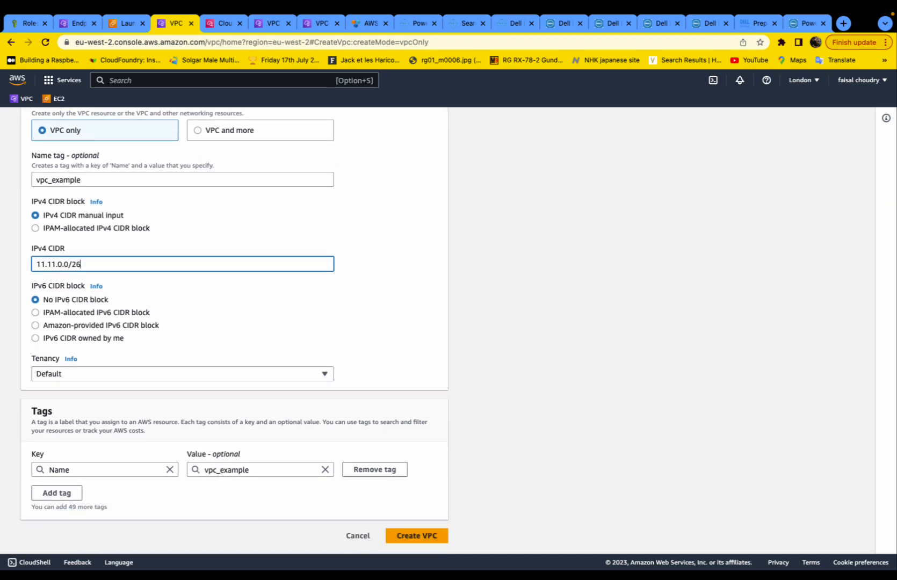
click(174, 373)
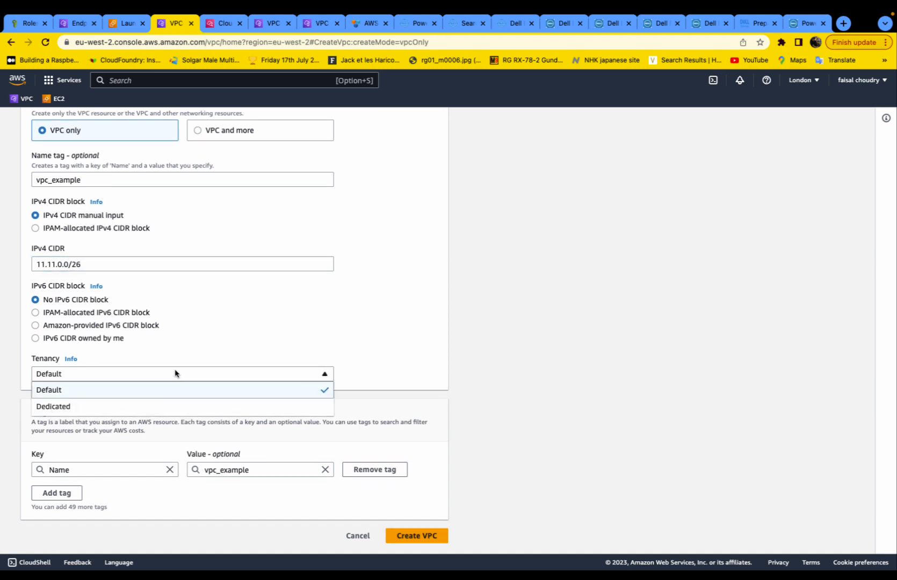
click(174, 372)
click(424, 533)
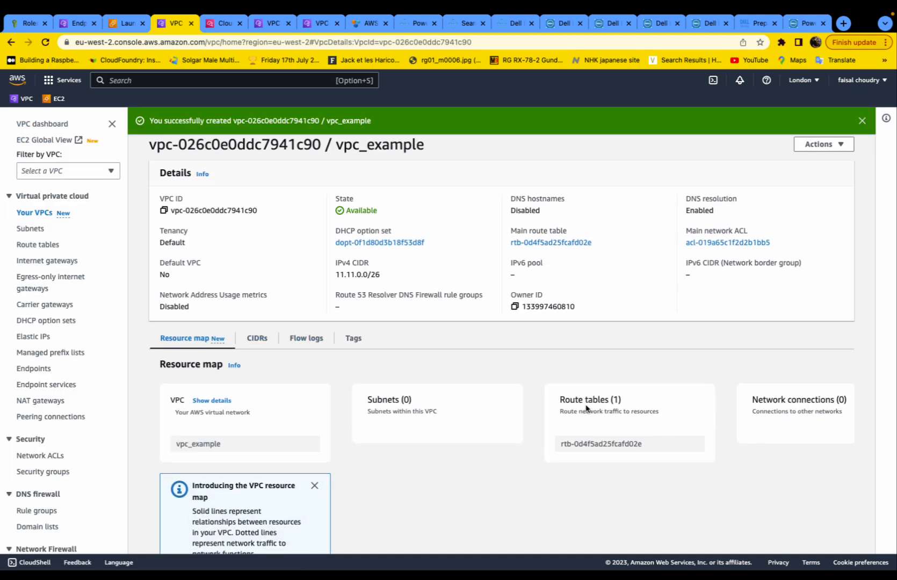
- Inspect vpc_example's route table from the resource map, then go to Subnets to begin a new subnet
click(621, 447)
click(692, 444)
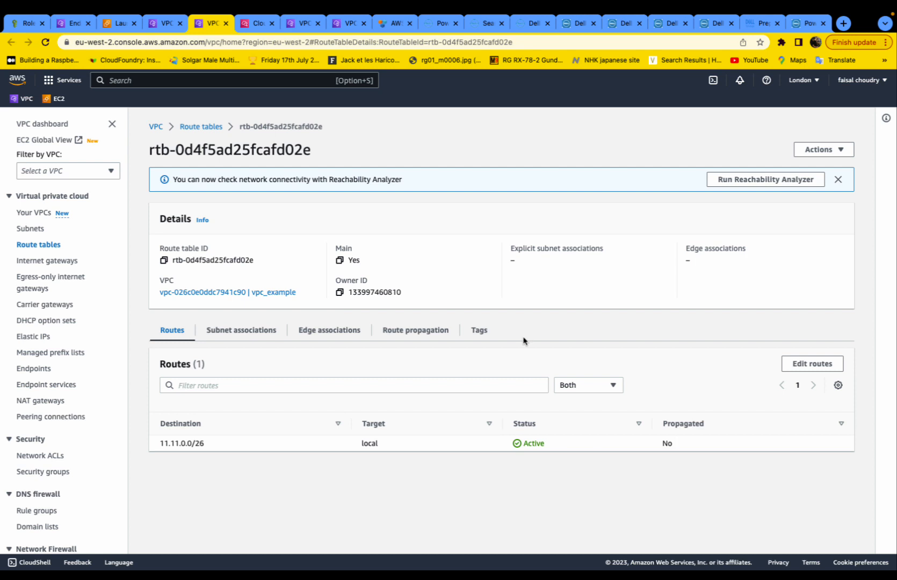
click(156, 126)
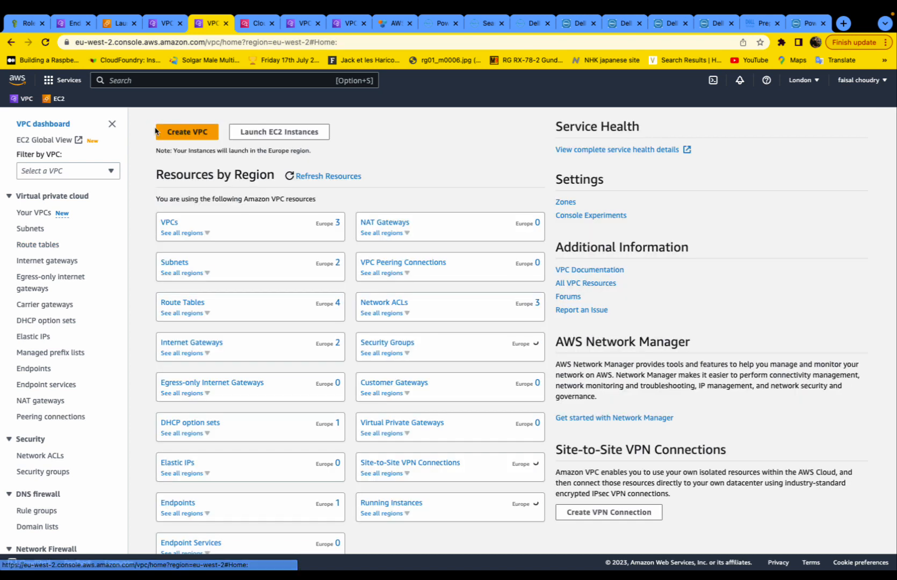
click(167, 263)
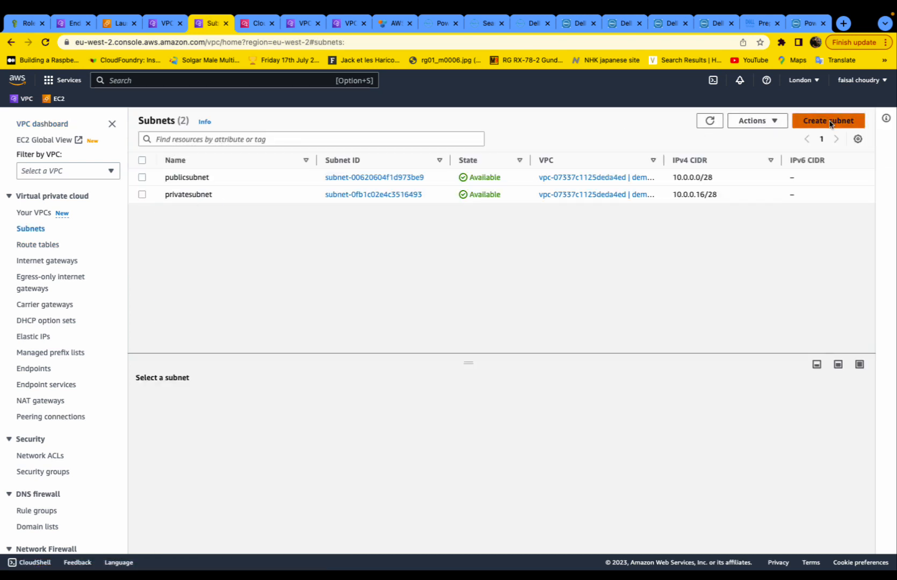
click(829, 121)
- Assign the new subnet to vpc_example and name it public_subnet_example
click(327, 231)
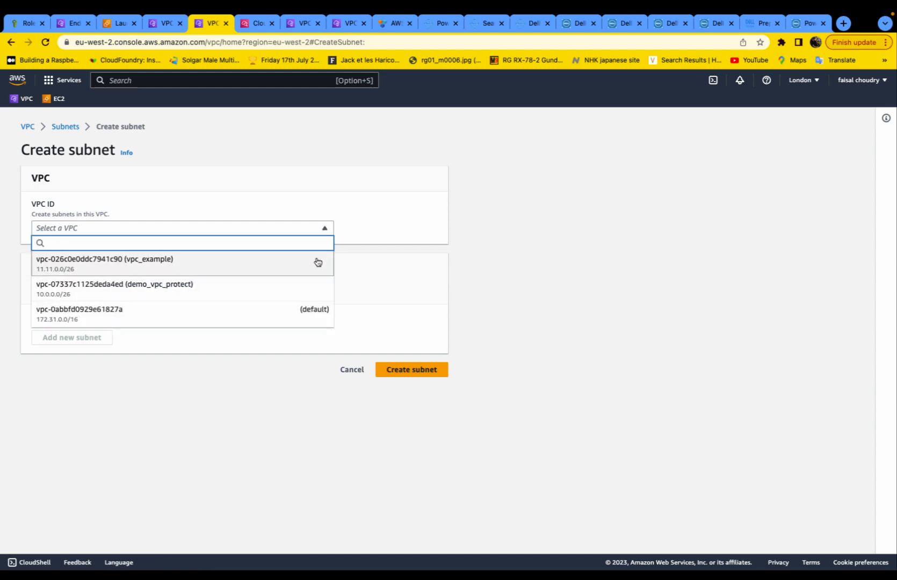
click(318, 262)
scroll(66, 301, down, 2)
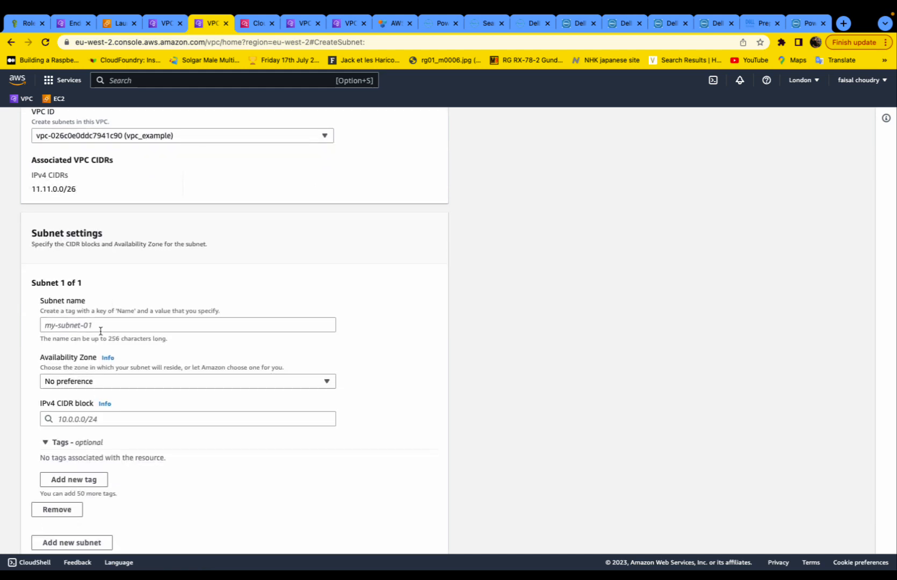
click(101, 329)
text(p)
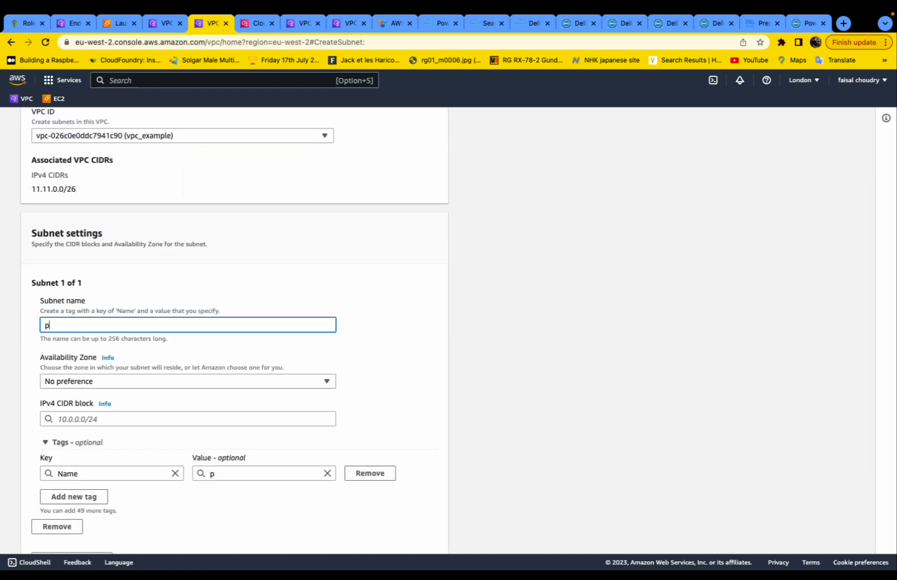
text(ublic_subnet_example)
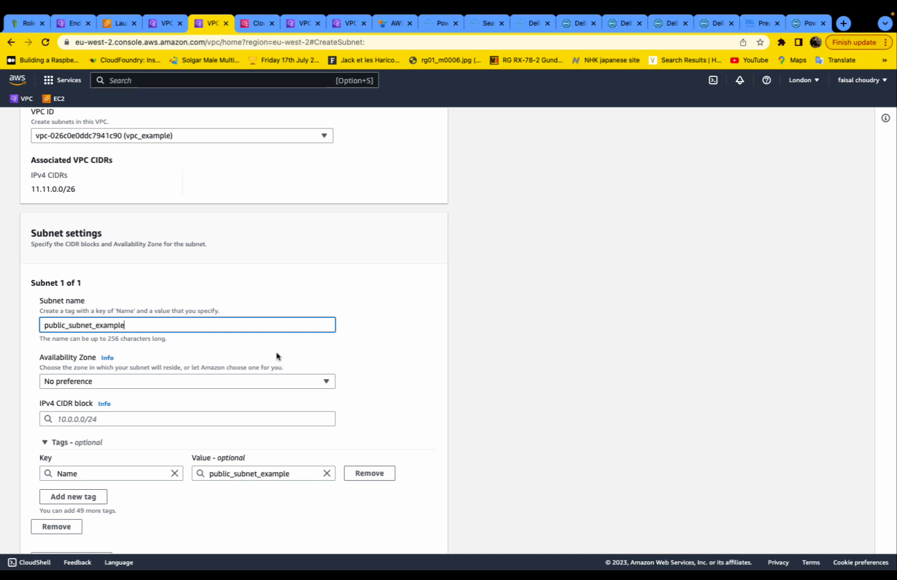
- Place the subnet in eu-west-2a with IPv4 CIDR 11.11.0.0/28 and create it
click(230, 380)
click(211, 431)
scroll(207, 435, down, 2)
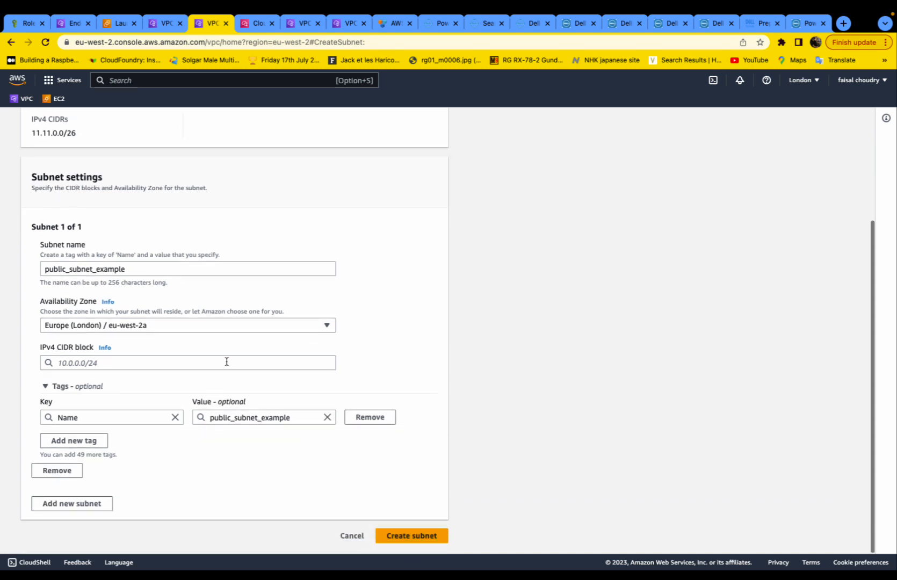
click(226, 362)
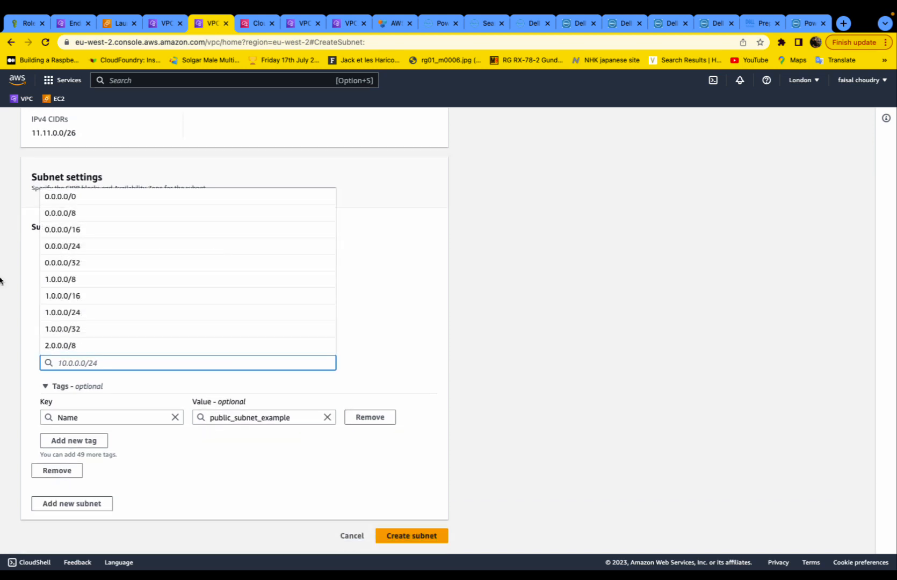
text(11.1)
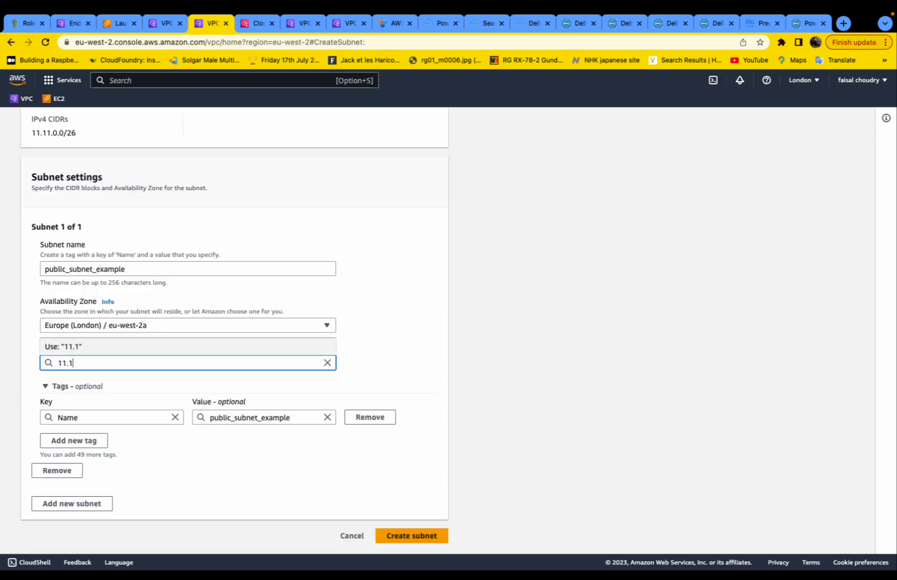
text(1.0.0)
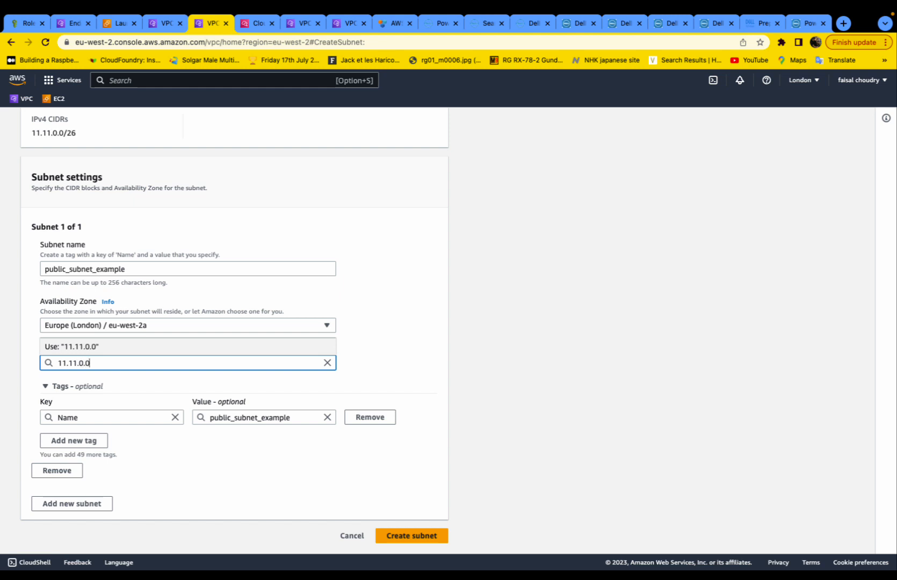
text(/28)
click(320, 345)
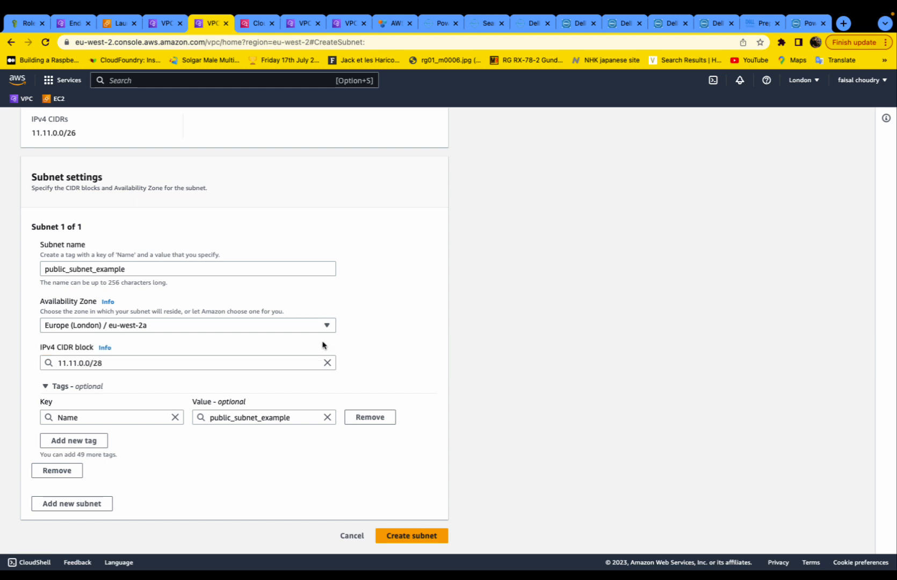
click(398, 539)
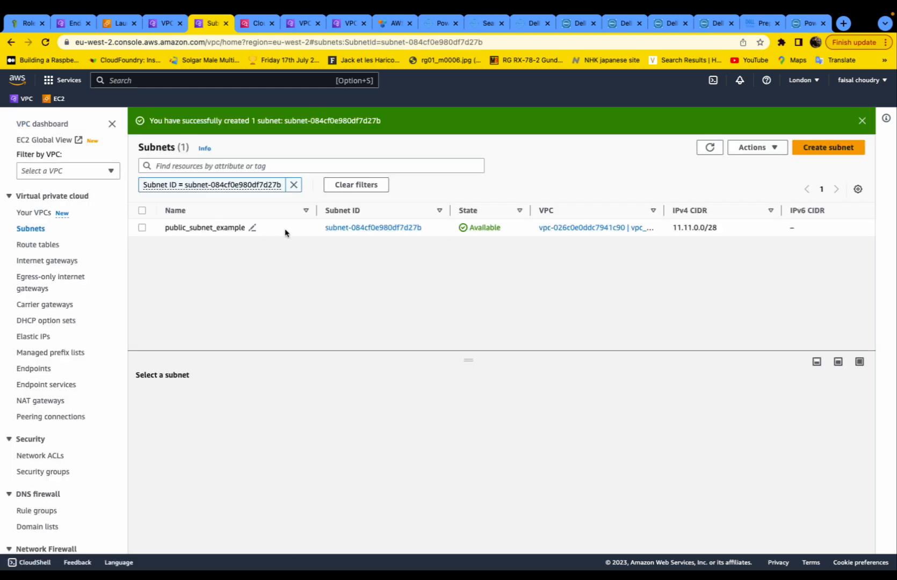
- Review public_subnet_example's details, route table and flow logs, then return to the subnets list
click(357, 229)
scroll(364, 334, down, 2)
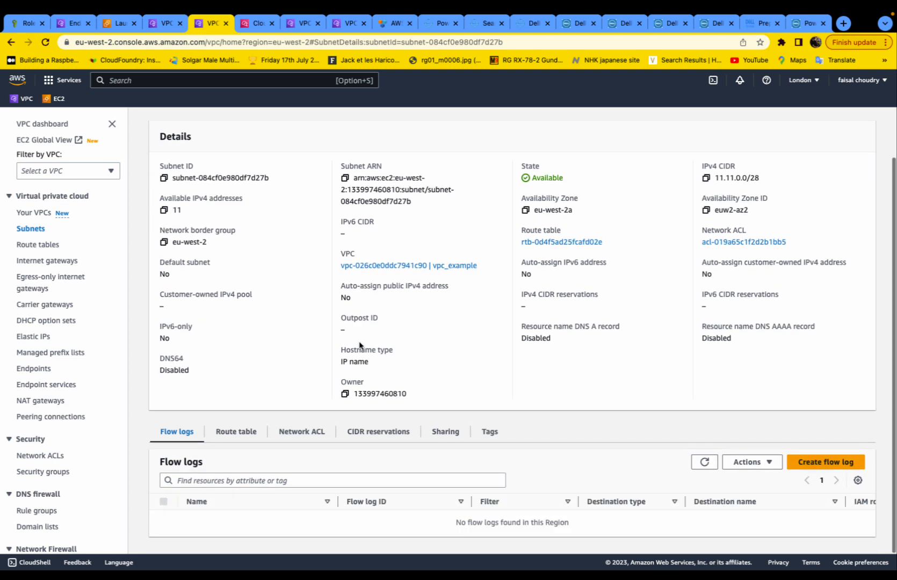
click(232, 454)
scroll(241, 457, down, 2)
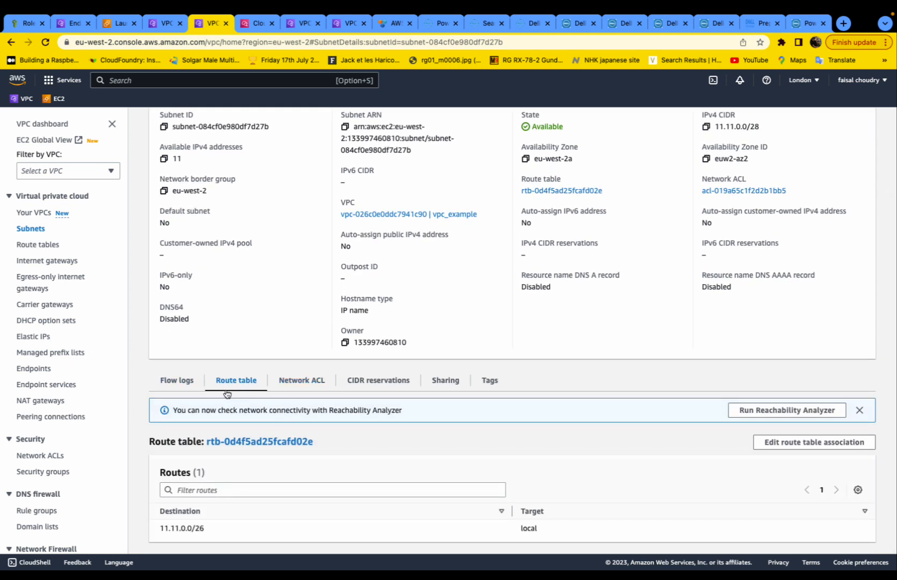
click(177, 380)
scroll(384, 378, up, 3)
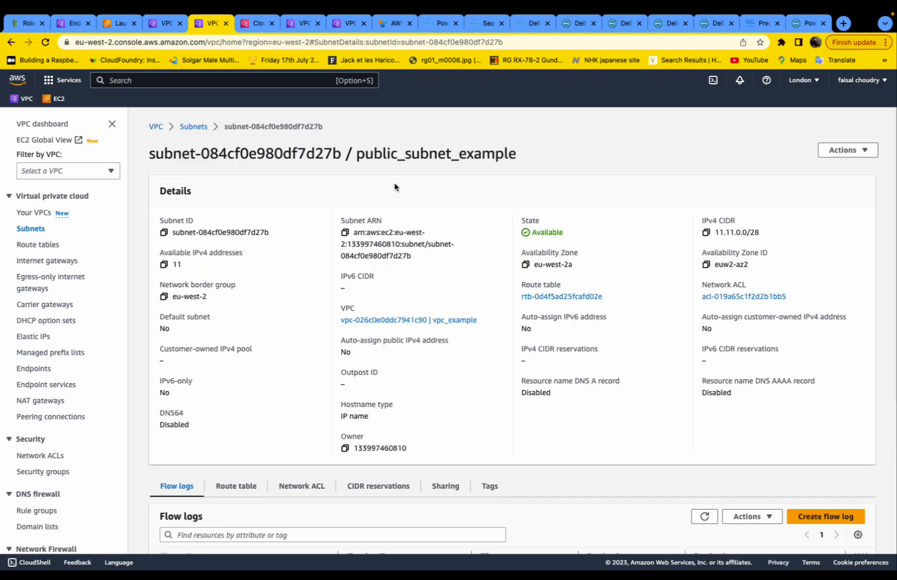
click(183, 127)
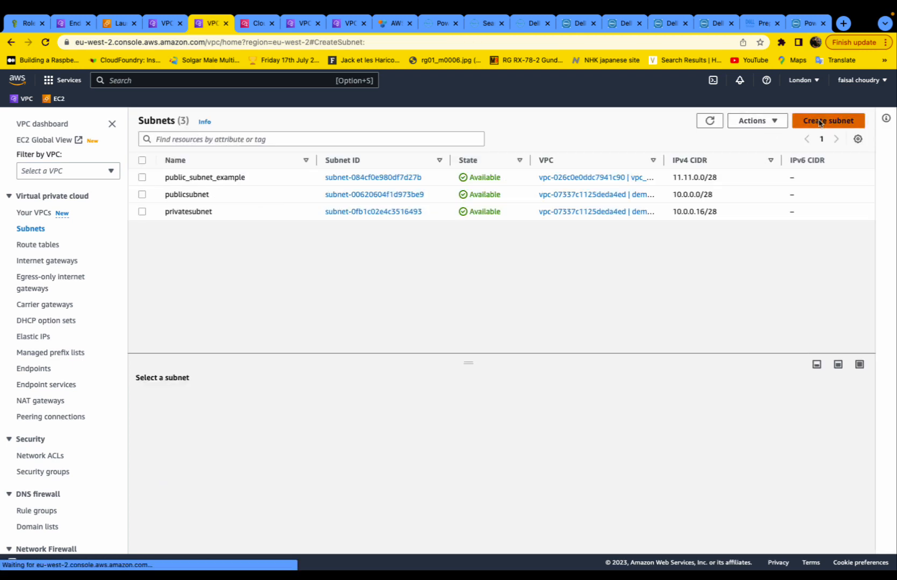
- Start another subnet in vpc_example named private_subnet_example
click(828, 120)
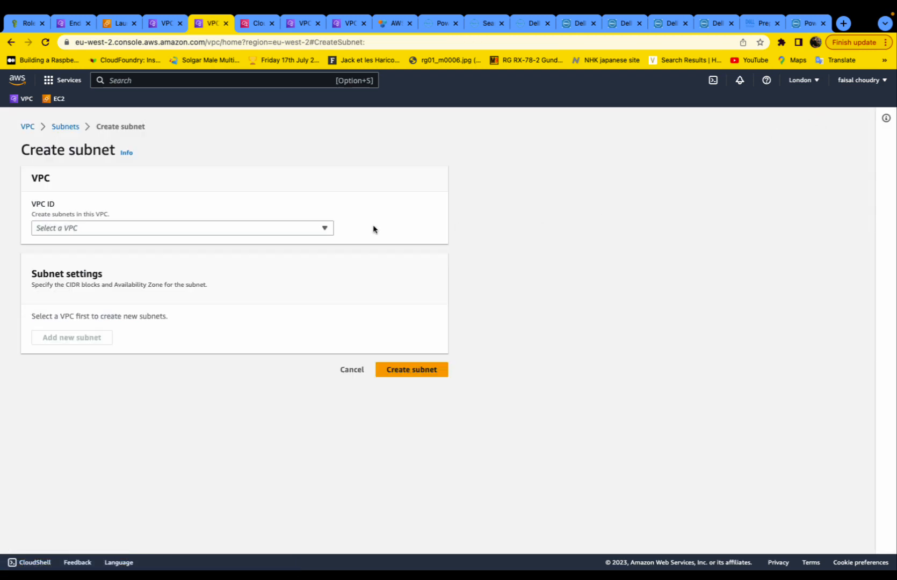
click(325, 228)
click(315, 262)
click(156, 421)
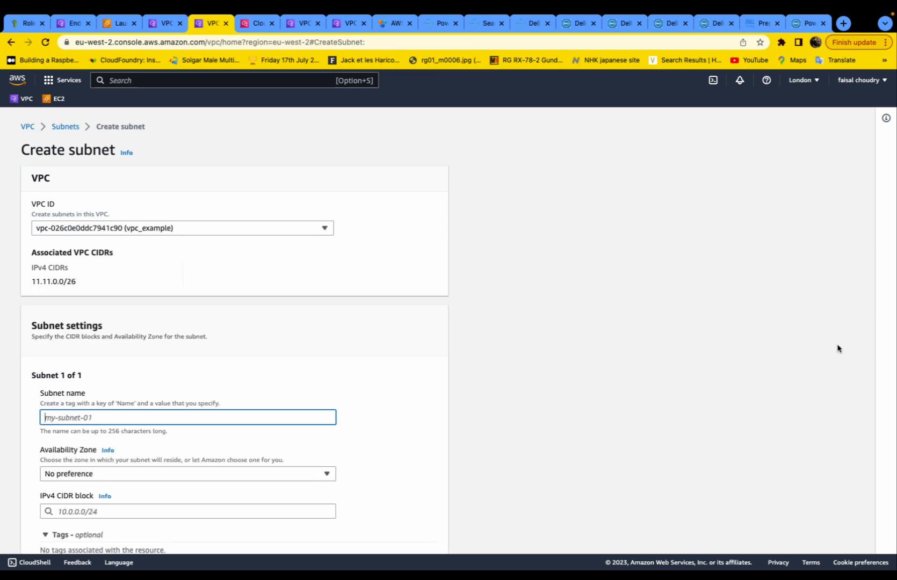
text(private_subnet)
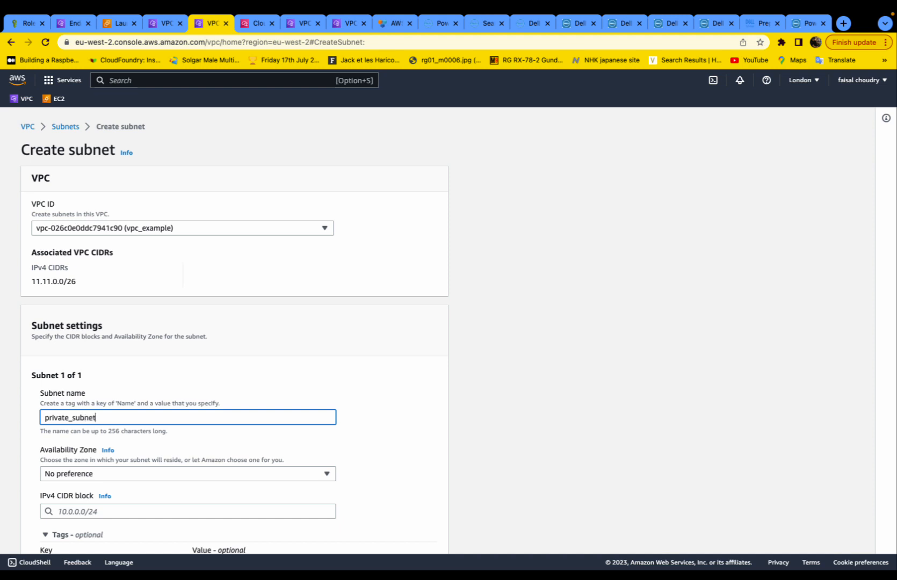
text(_example)
- Set availability zone eu-west-2a and IPv4 CIDR 11.11.0.16/28, then create the subnet
scroll(811, 343, down, 3)
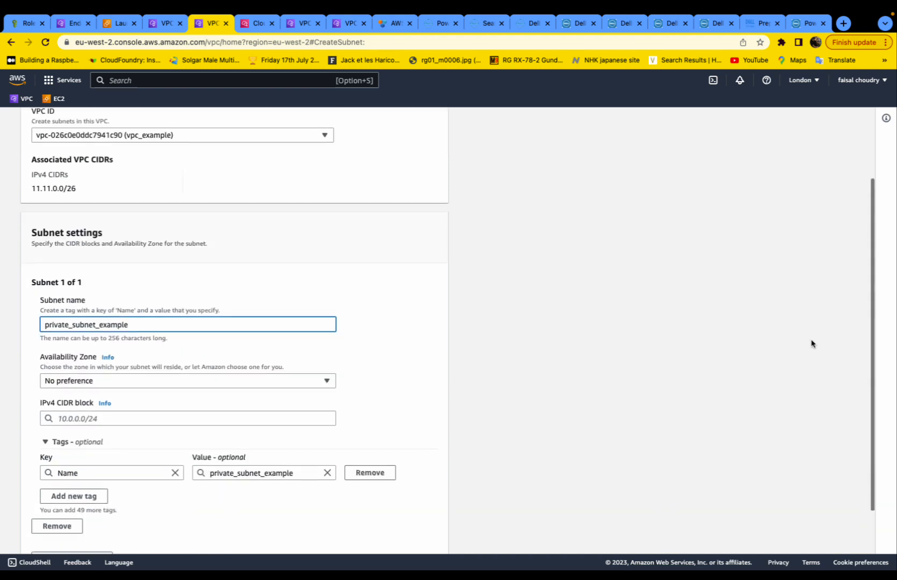
click(215, 367)
click(208, 426)
scroll(208, 387, down, 1)
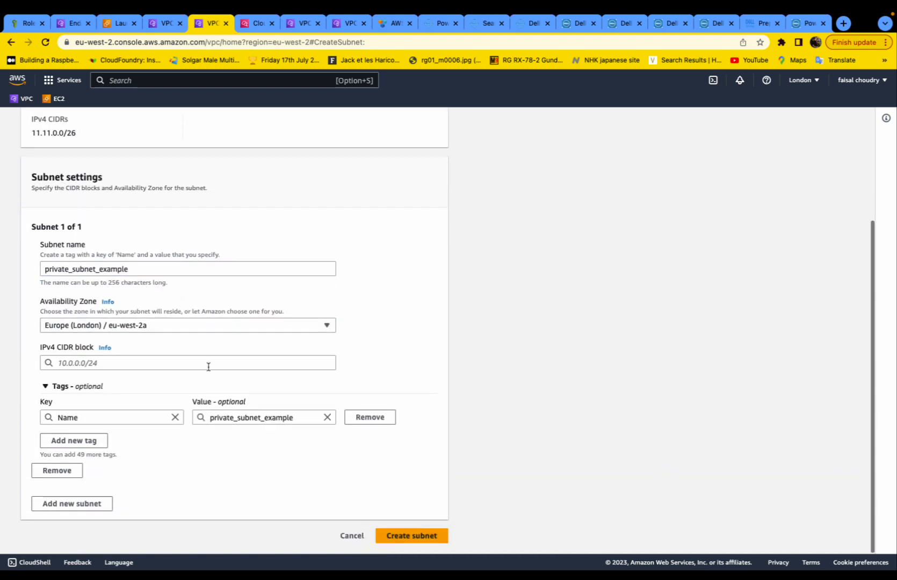
click(213, 364)
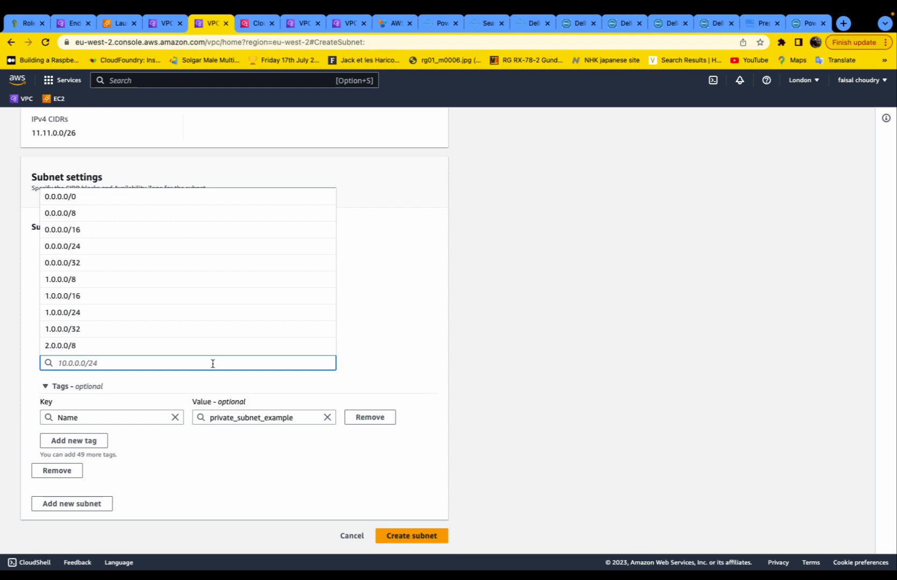
text(11.11.0.116)
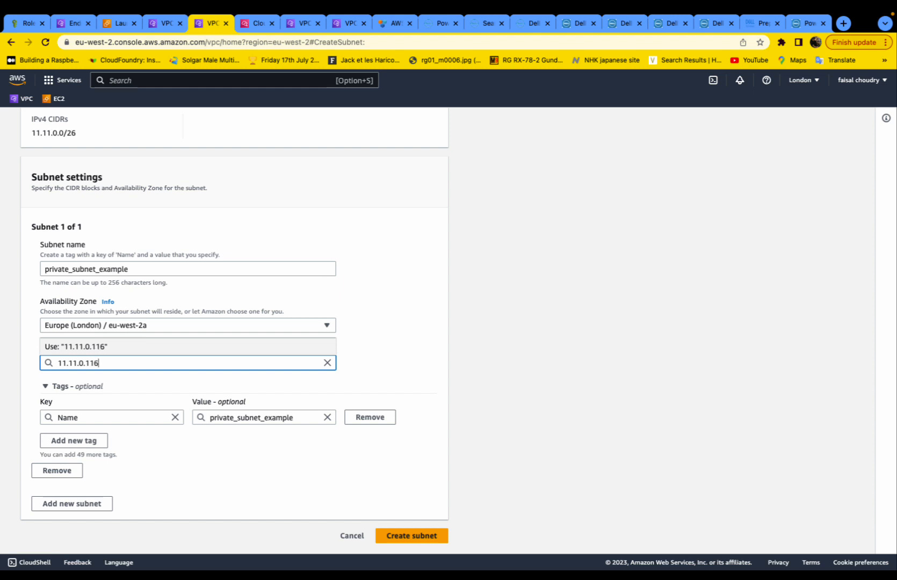
text(/28)
click(89, 363)
key(BackSpace)
click(154, 383)
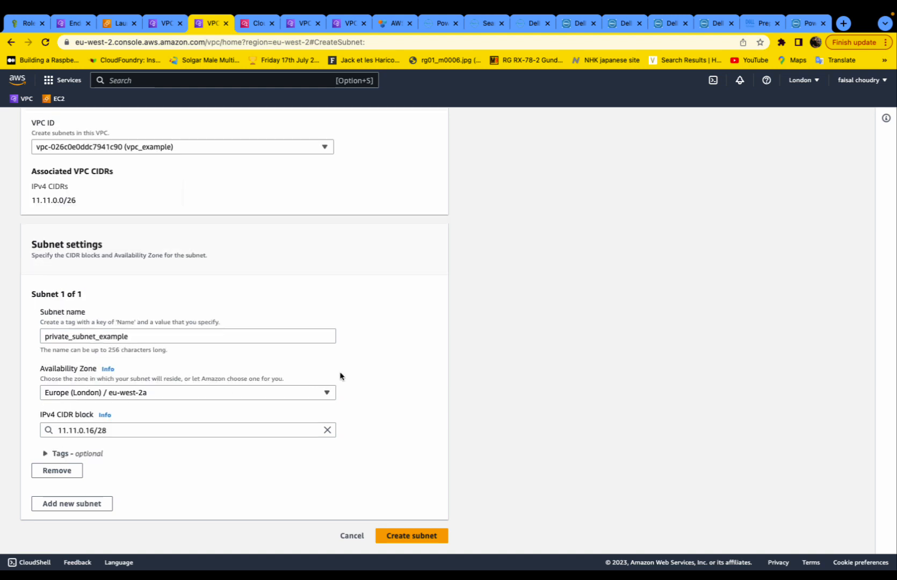
click(427, 535)
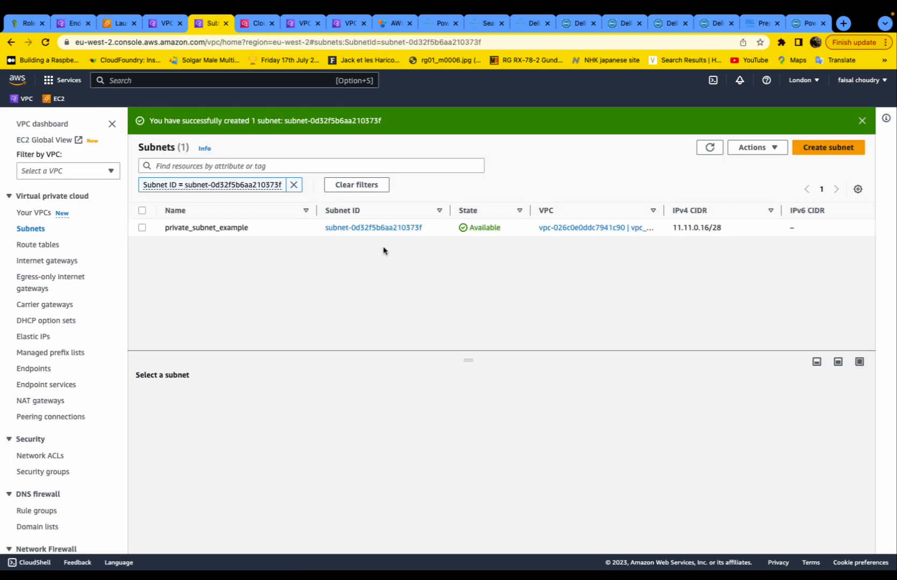
- Follow private_subnet_example to its route table, then jump to the owning VPC vpc_example
click(294, 185)
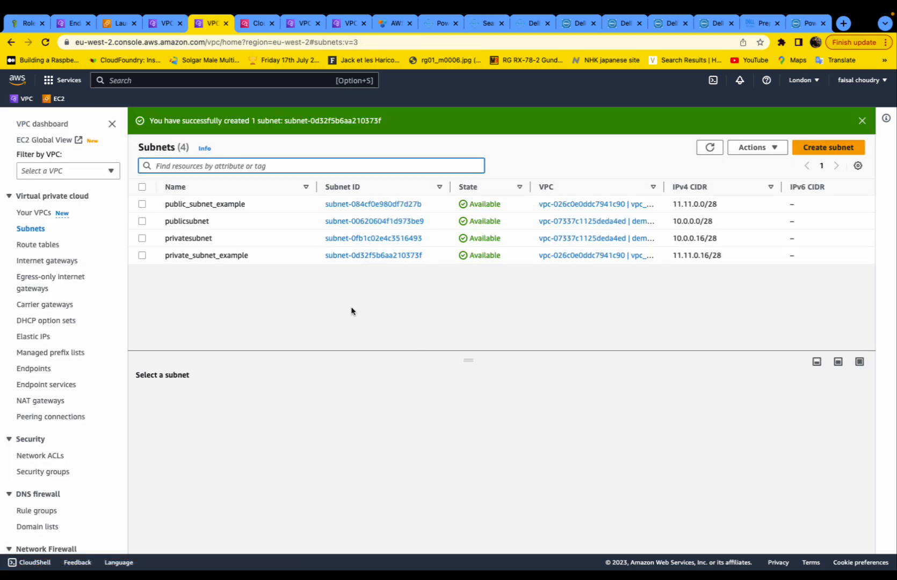
click(376, 255)
scroll(251, 406, down, 2)
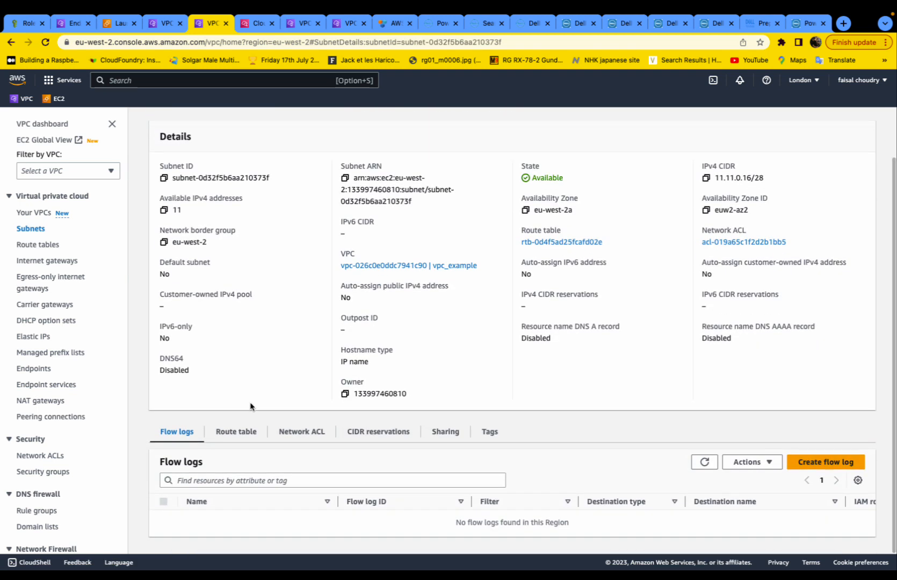
click(241, 434)
scroll(280, 376, down, 2)
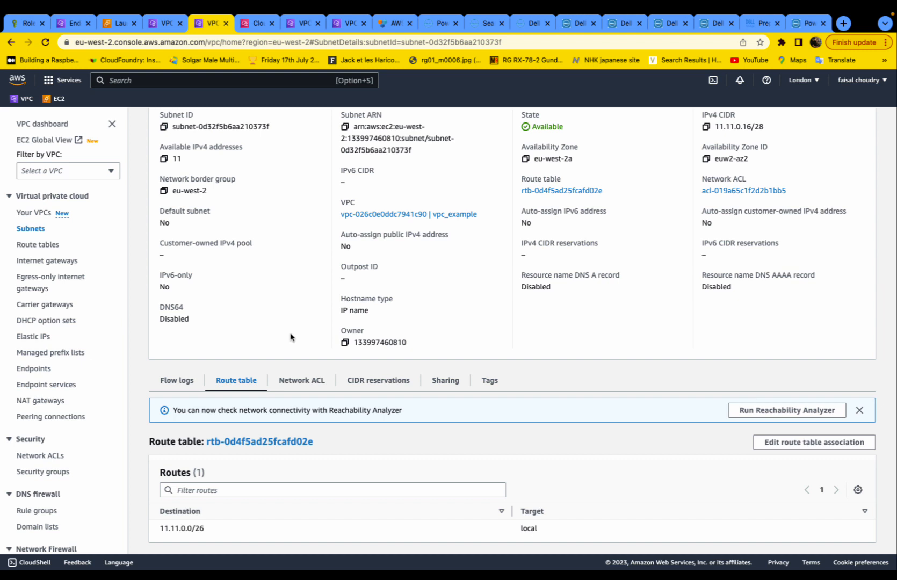
click(296, 443)
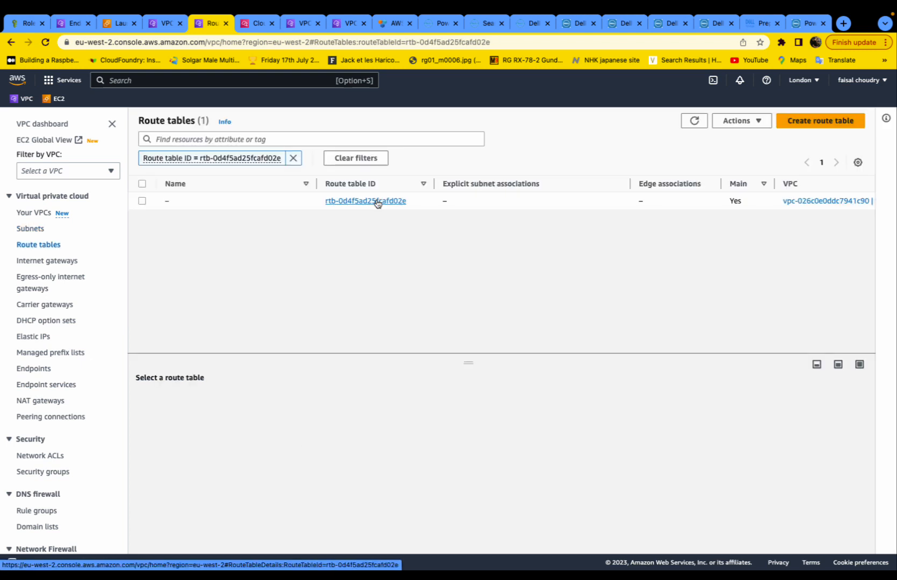
click(43, 245)
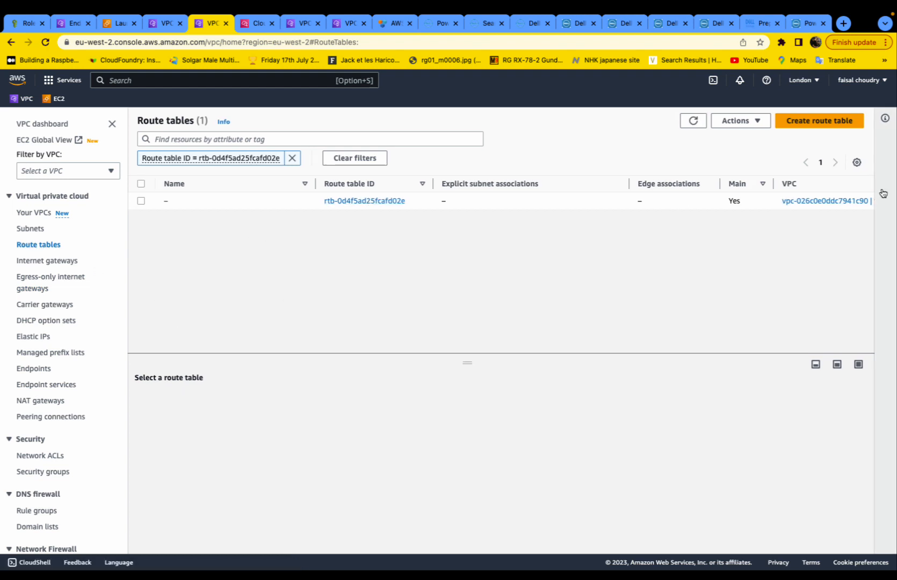
click(853, 201)
drag(434, 184, 457, 184)
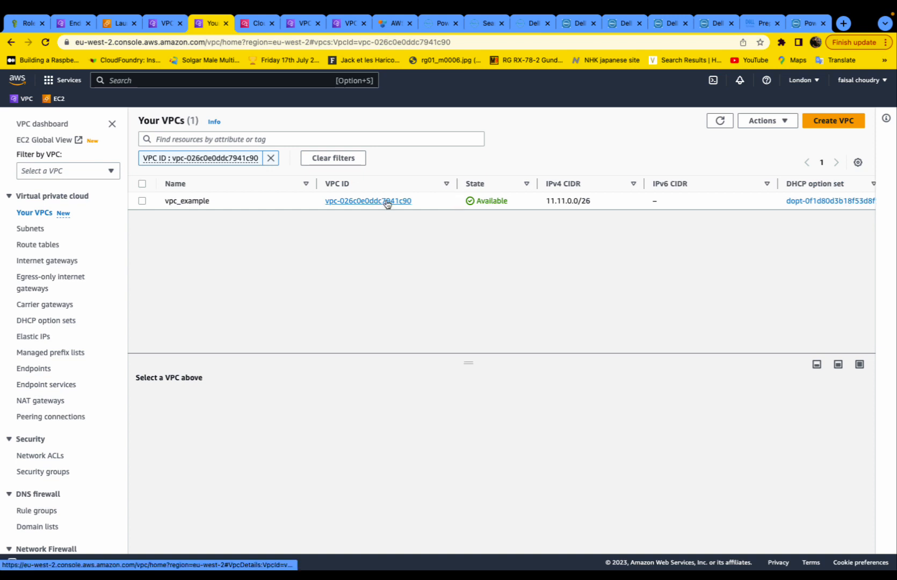
- Open vpc_example's details, then browse the route tables list
click(386, 202)
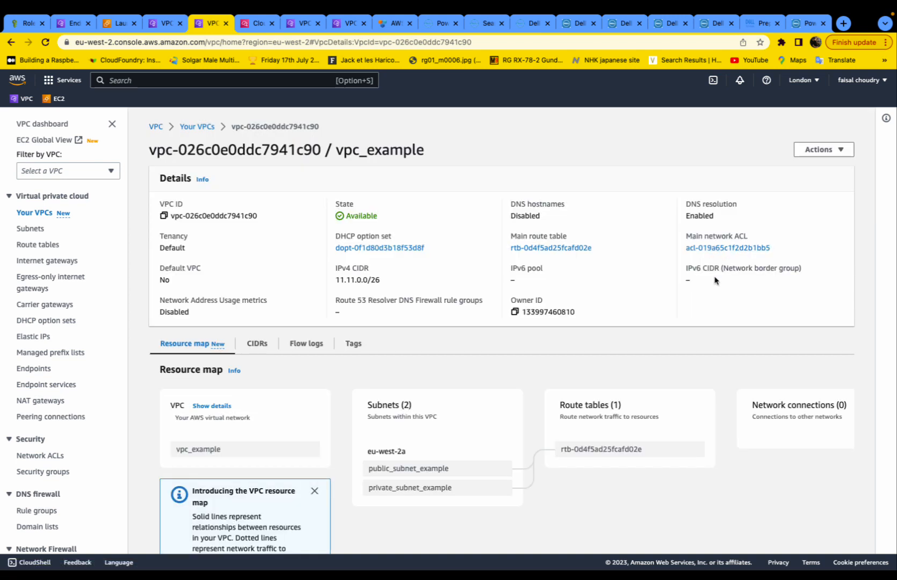
double_click(345, 154)
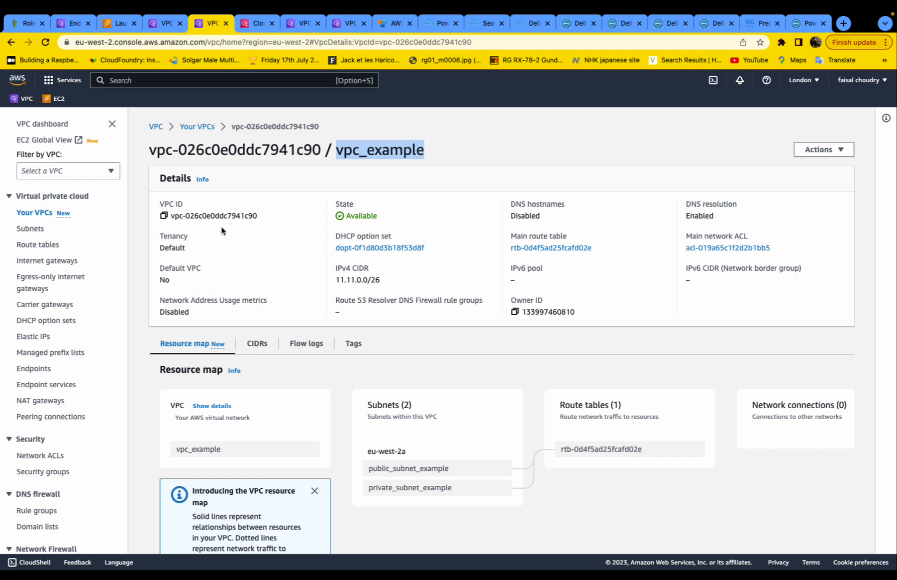
click(43, 244)
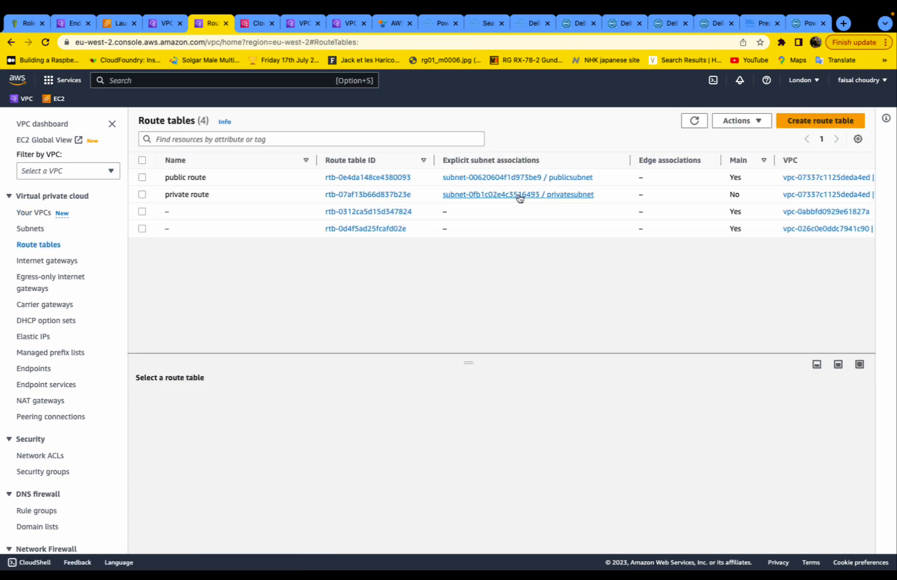
scroll(518, 196, right, 5)
scroll(517, 198, left, 5)
scroll(506, 195, right, 5)
scroll(507, 196, left, 5)
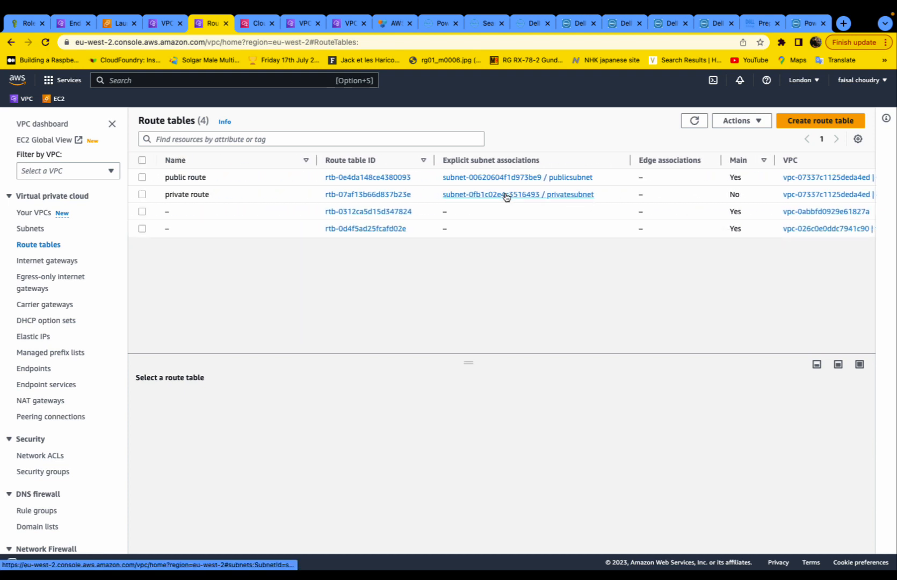
scroll(506, 196, right, 5)
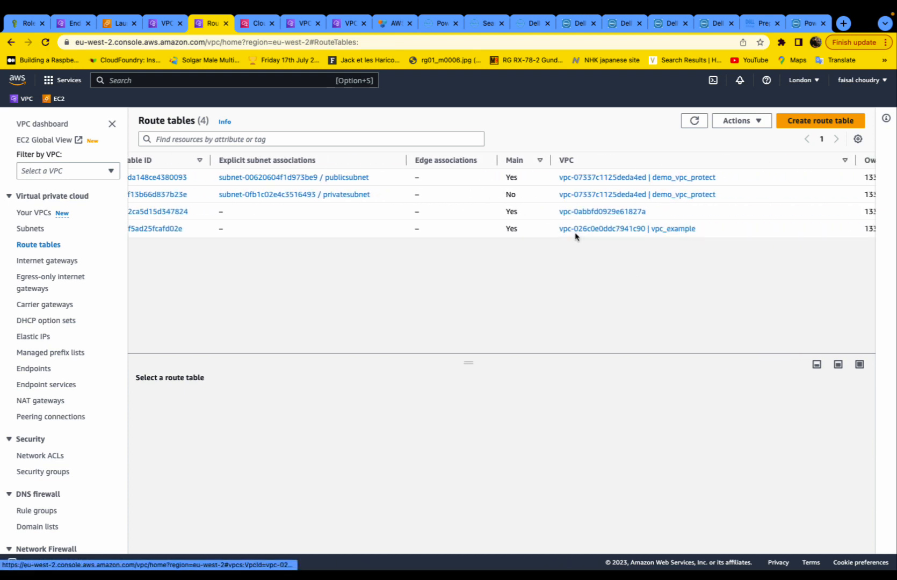
scroll(575, 236, left, 5)
- Confirm rtb-0d4f5ad25fcafd02e has no explicit subnet associations, then select it in the list
click(368, 229)
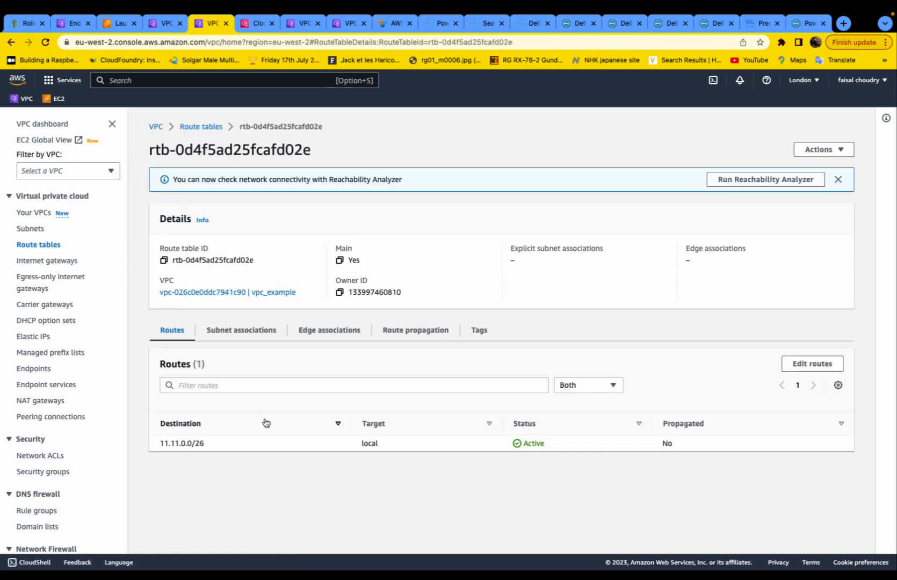
click(243, 330)
scroll(244, 483, down, 2)
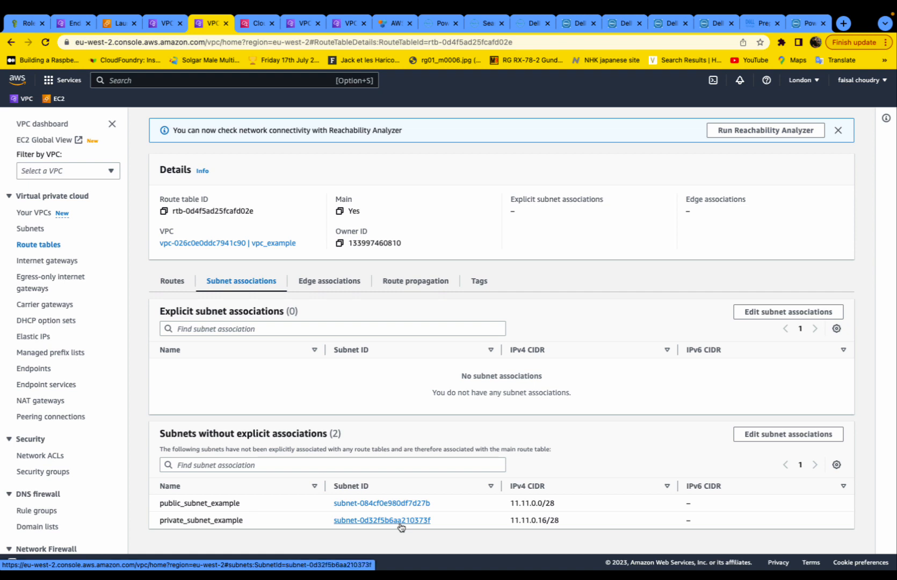
click(48, 246)
click(168, 230)
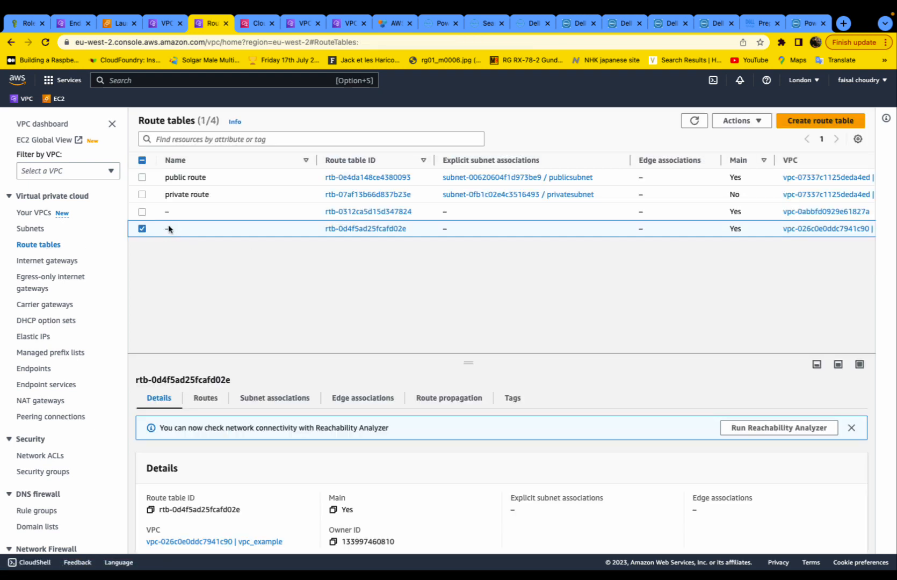
- Rename route table rtb-0d4f5ad25fcafd02e to public_routetable_example
click(176, 229)
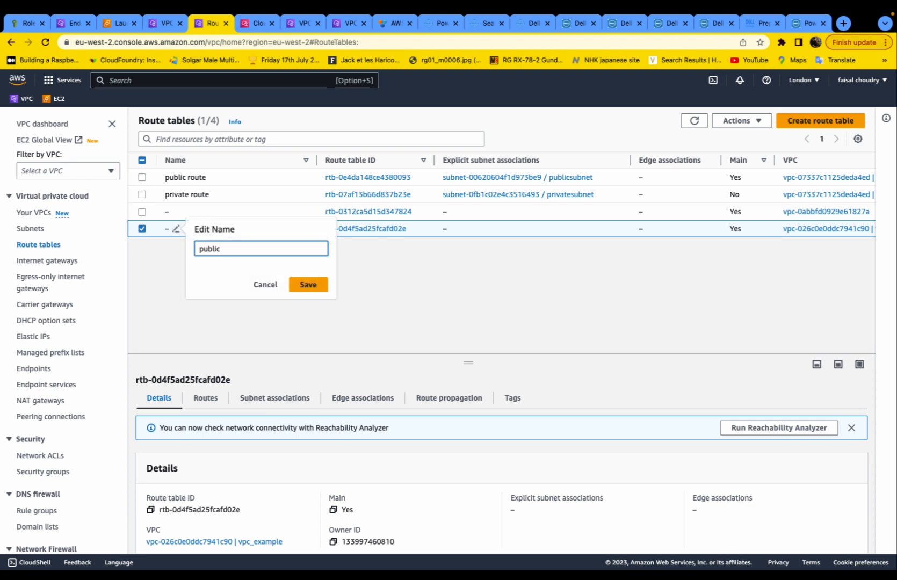
text(publicroutetable)
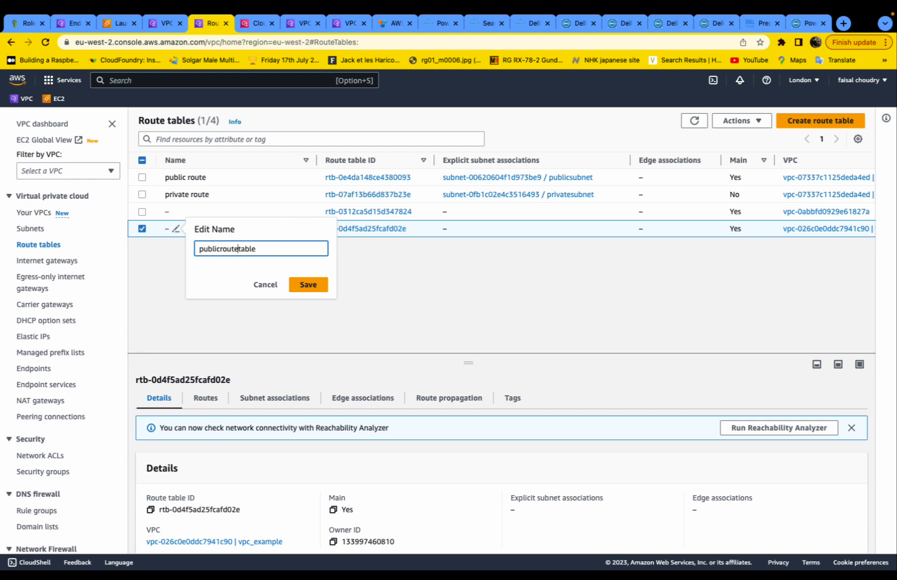
text(-)
key(BackSpace)
text(_)
text(_example)
click(319, 282)
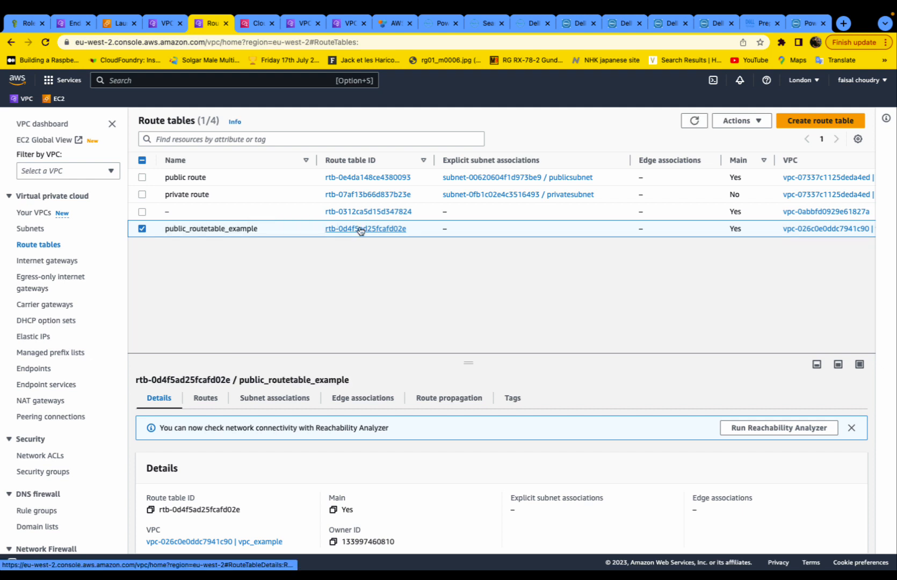
- Explicitly associate public_subnet_example with public_routetable_example and review its routes
click(360, 230)
click(269, 330)
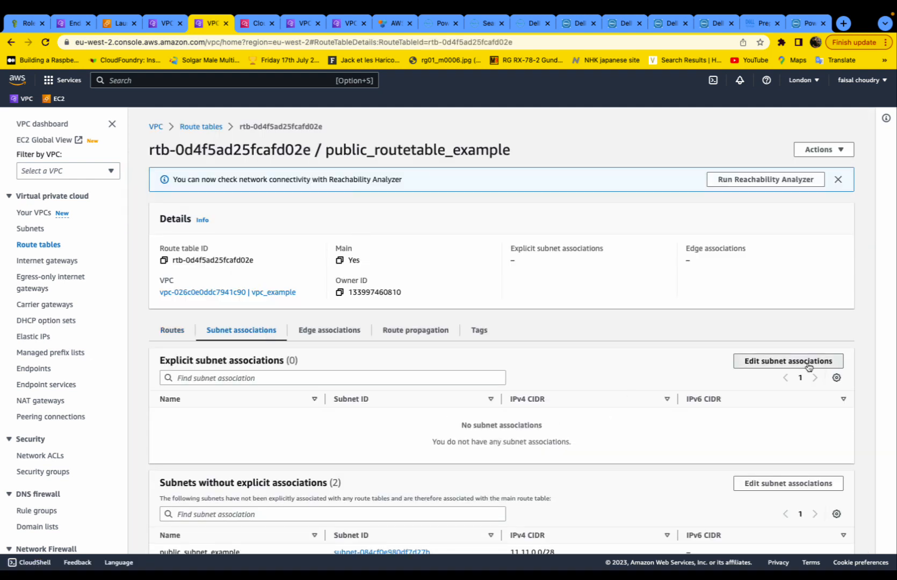
click(820, 367)
click(35, 247)
click(832, 365)
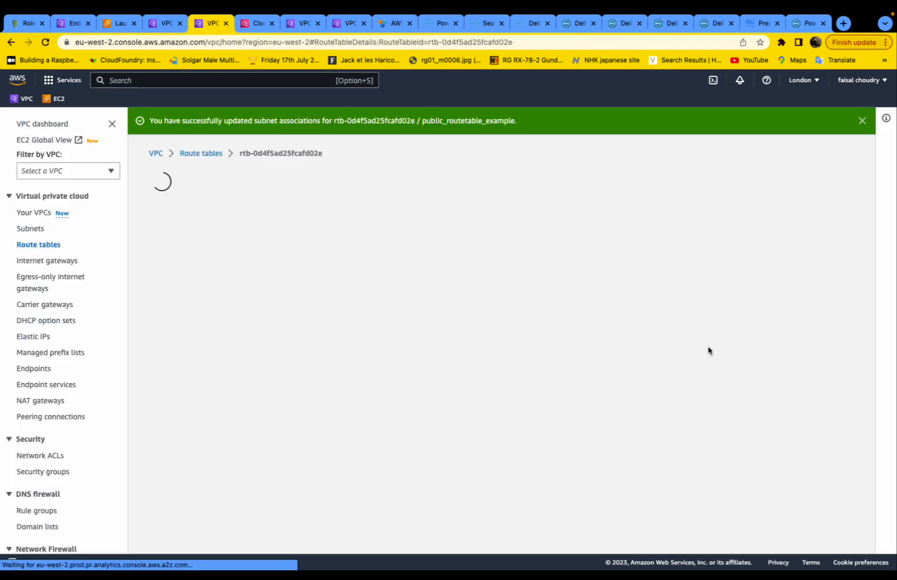
click(243, 358)
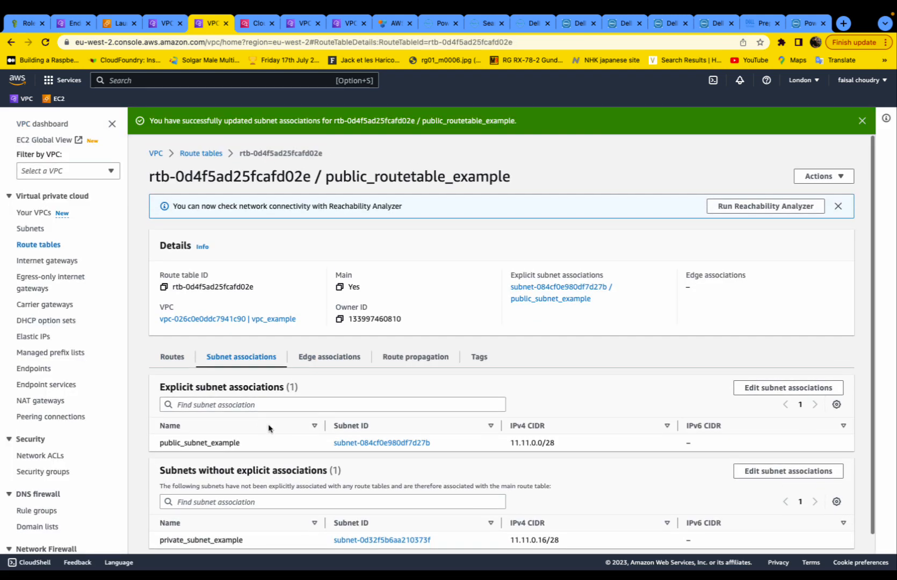
click(171, 359)
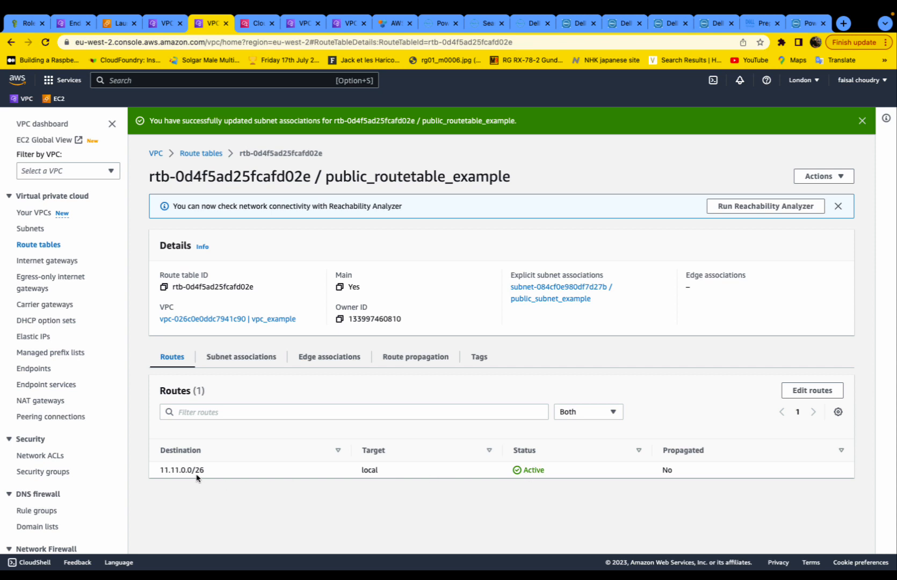
click(241, 357)
scroll(242, 413, down, 1)
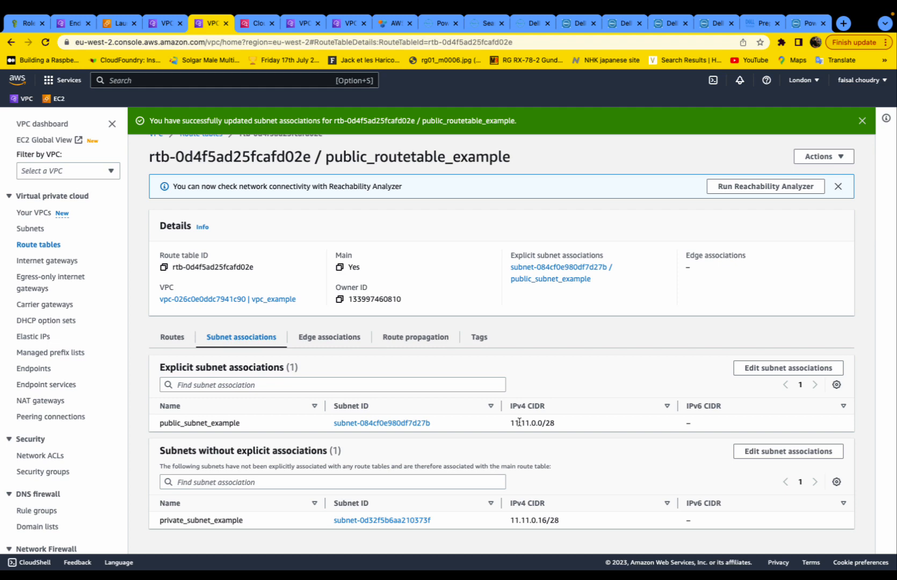
click(165, 338)
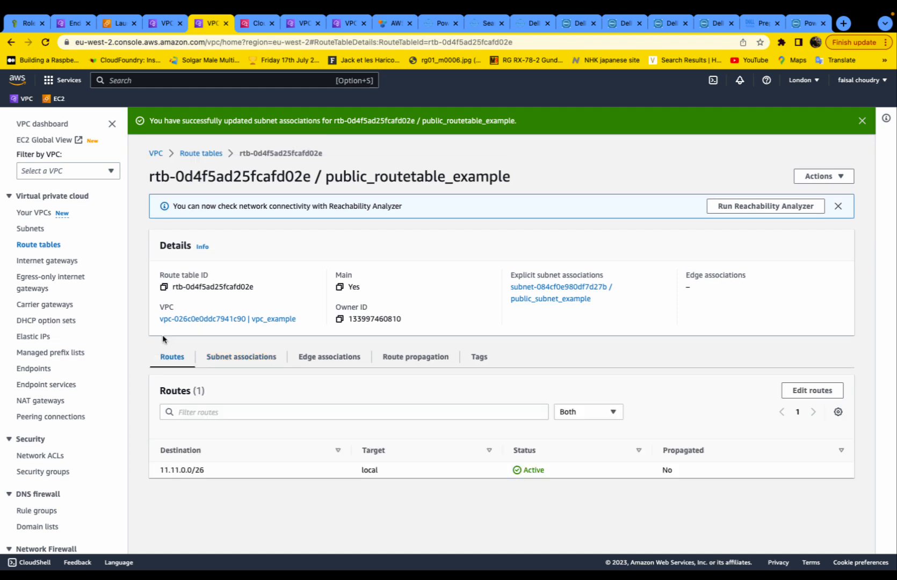
- Create a route table named private_routetable_example in vpc_example
click(44, 245)
click(818, 122)
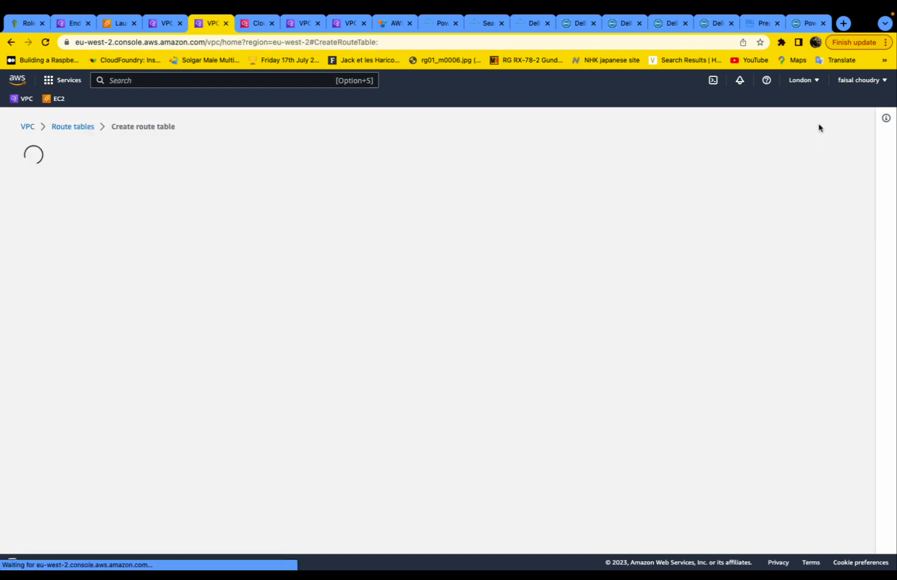
click(11, 42)
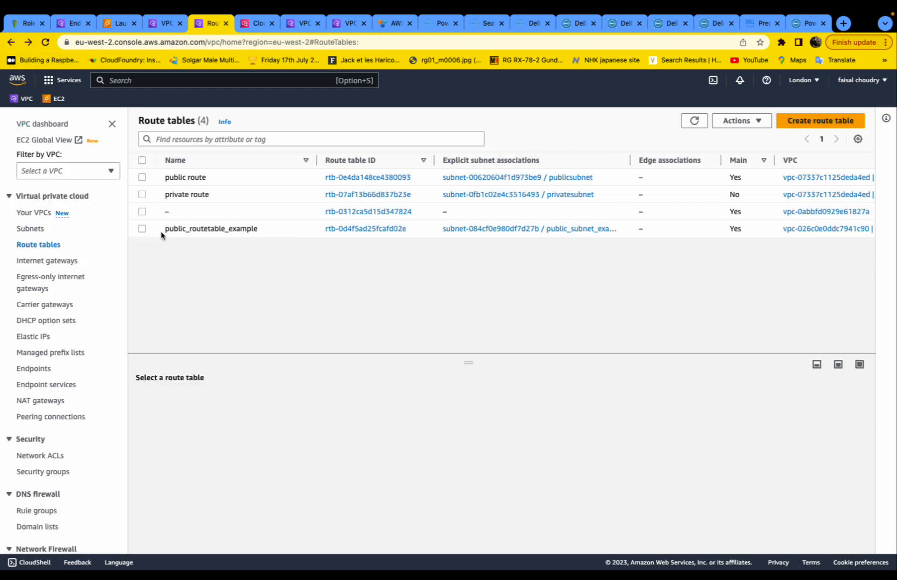
drag(258, 232, 162, 230)
click(820, 121)
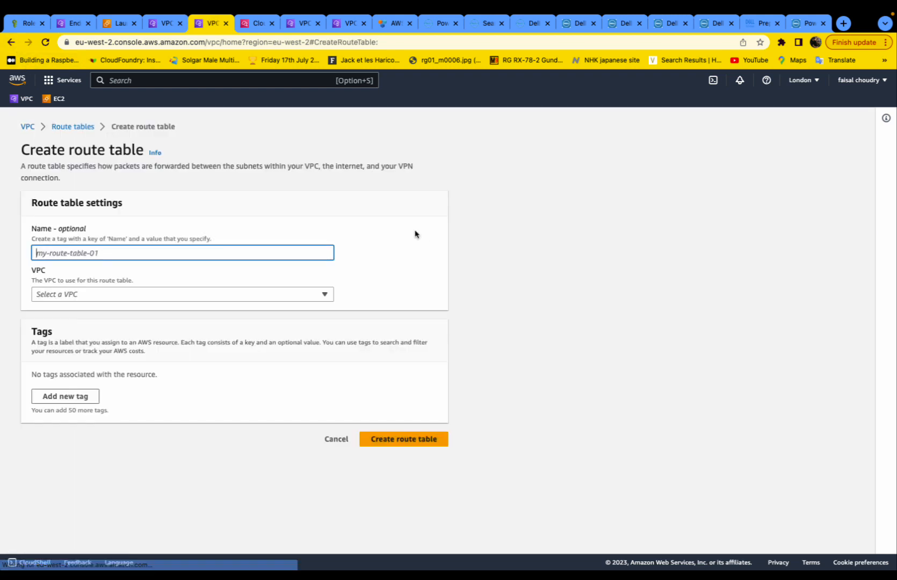
text(public_routetable_example)
drag(58, 252, 35, 252)
text(private)
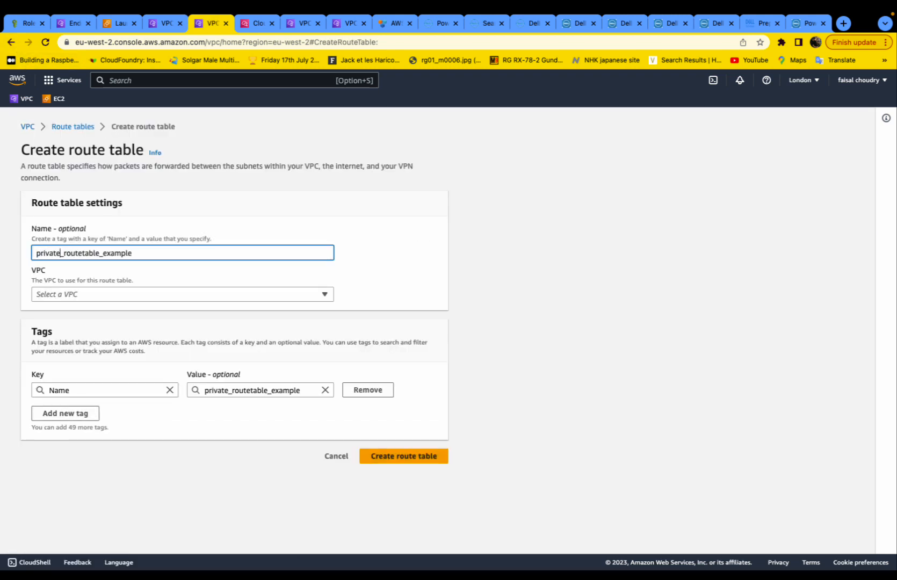
click(86, 294)
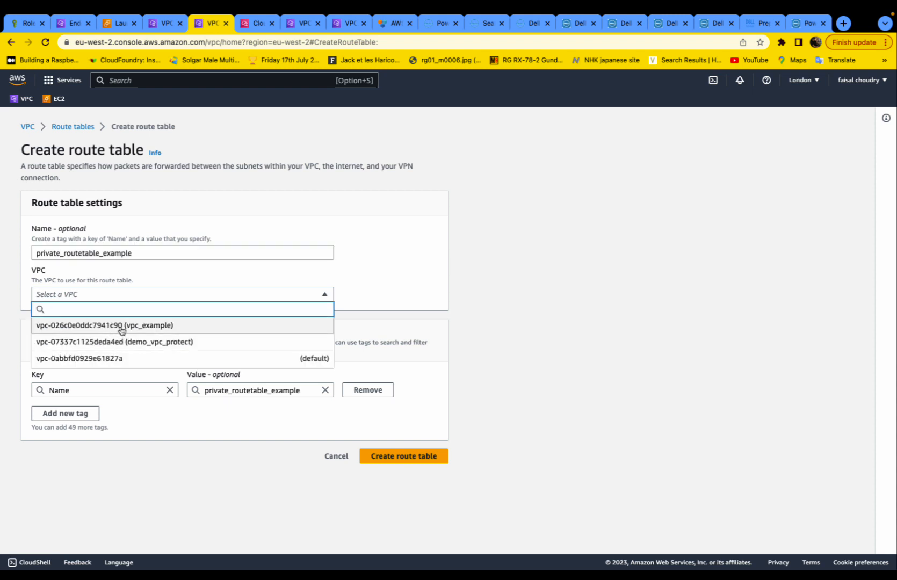
click(122, 326)
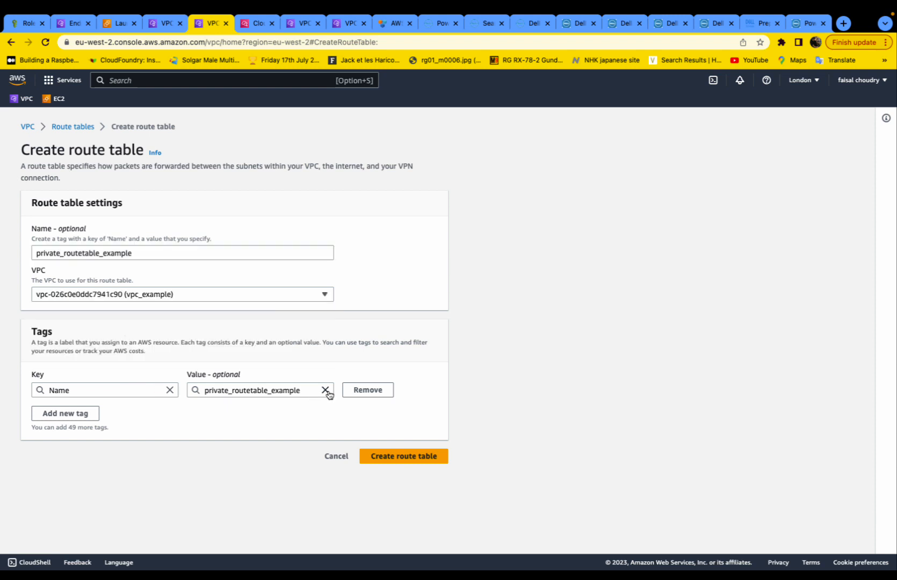
click(412, 458)
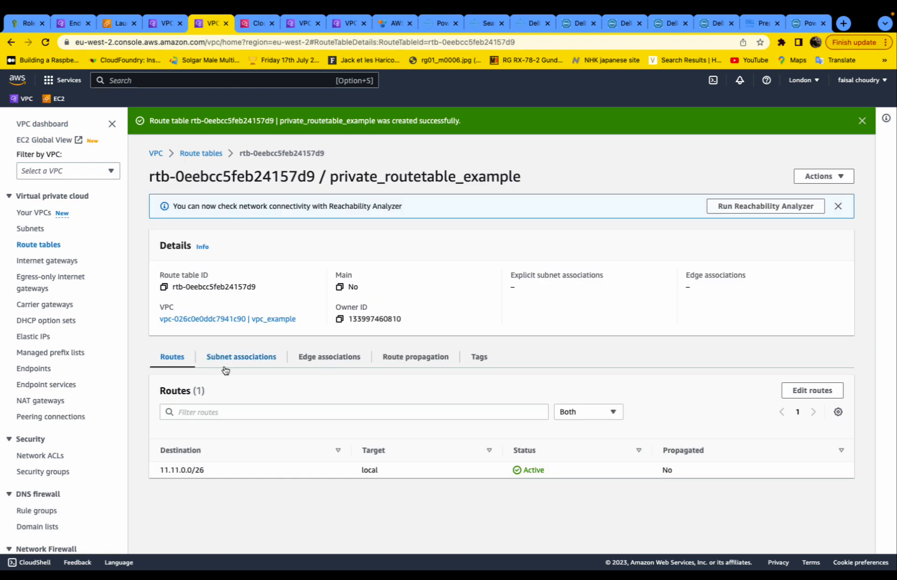
- Associate private_subnet_example with private_routetable_example and return to the route tables list
click(242, 358)
scroll(252, 387, down, 2)
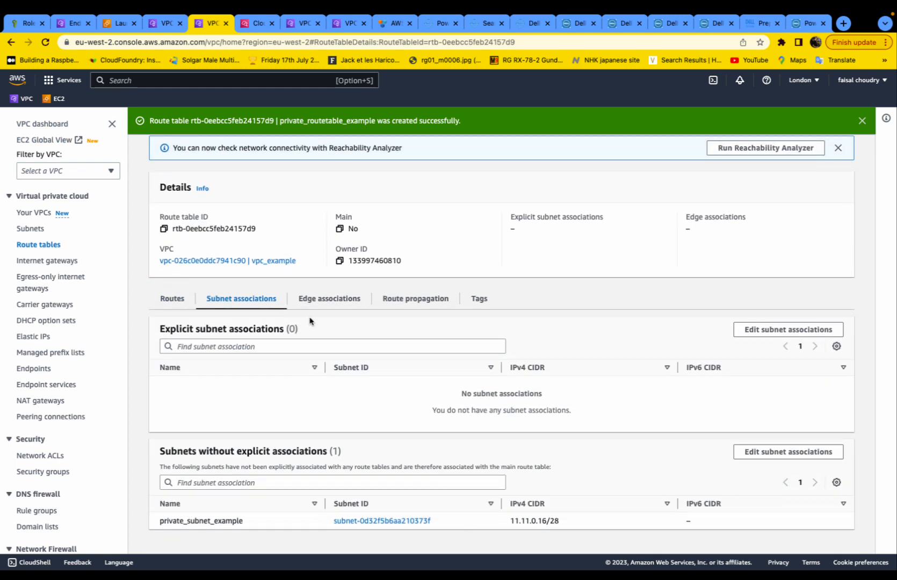
click(768, 330)
click(35, 263)
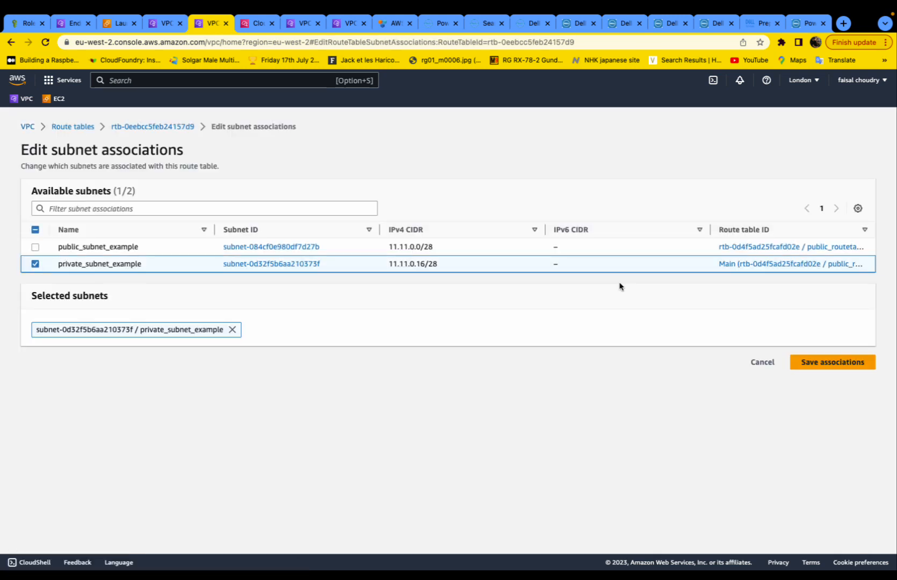
click(816, 361)
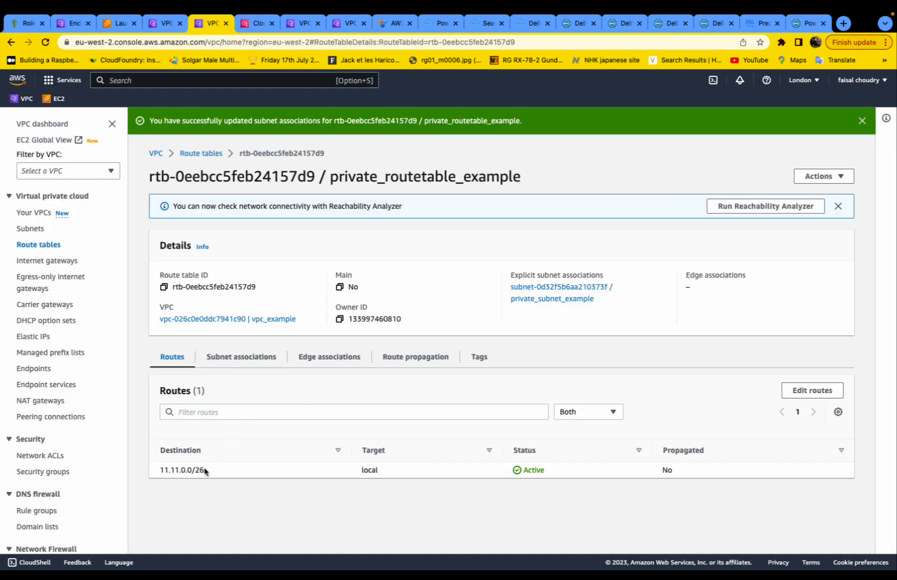
scroll(253, 462, down, 2)
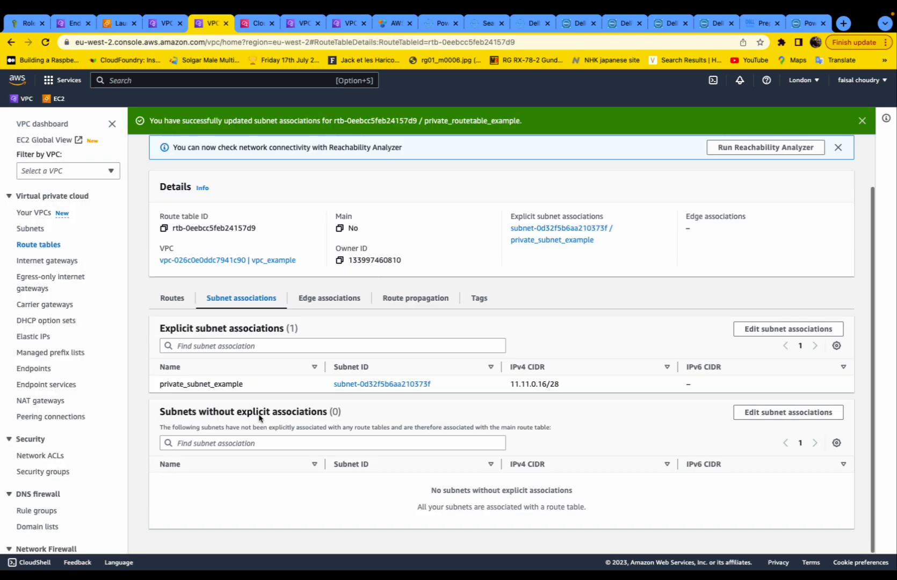
scroll(254, 317, up, 2)
click(199, 153)
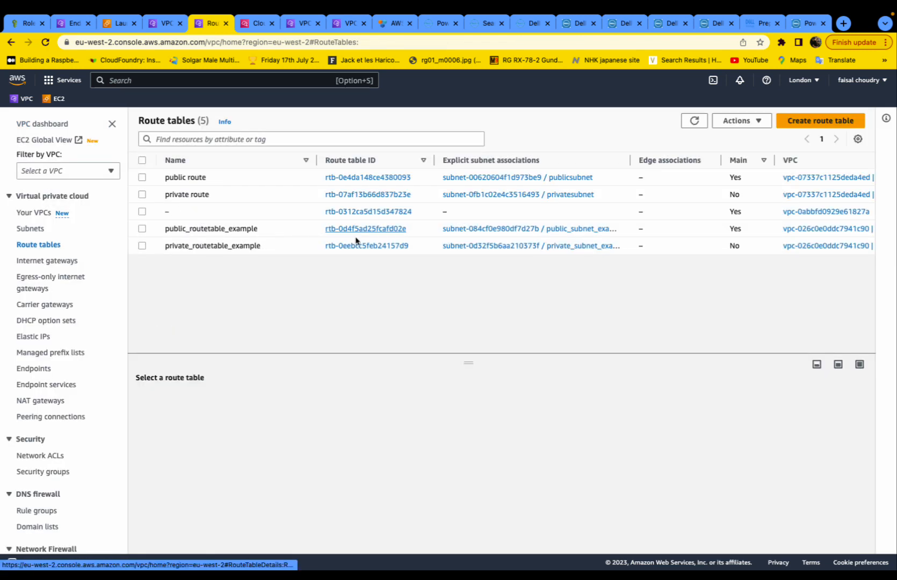
- Widen the Explicit subnet associations column to reveal full subnet names, then open Internet gateways
drag(631, 160, 692, 161)
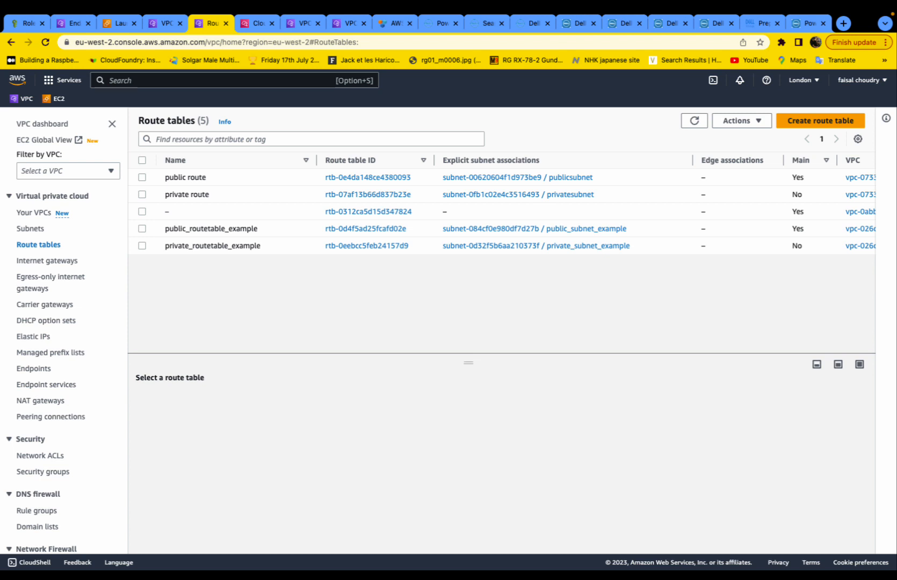
scroll(53, 266, down, 1)
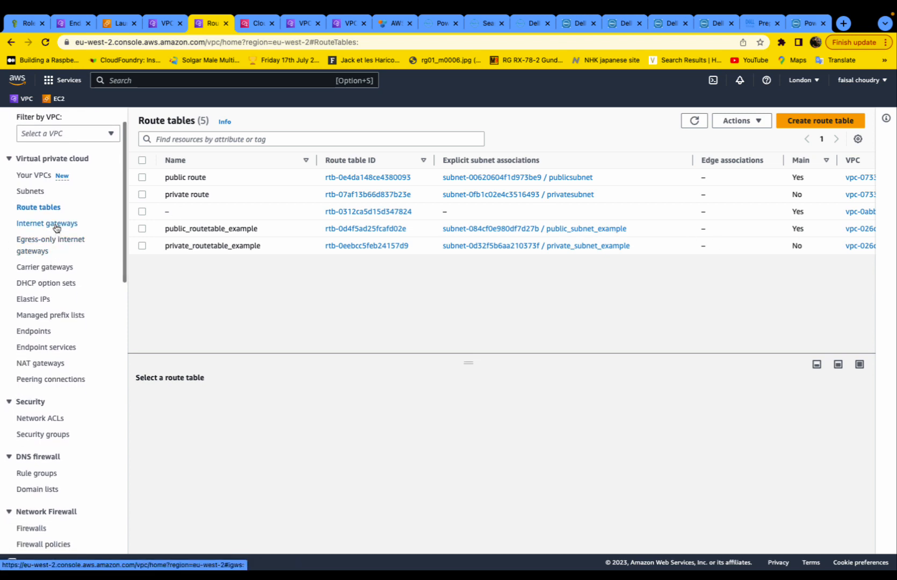
click(53, 224)
- Create a new internet gateway named igw_example
click(789, 124)
click(231, 264)
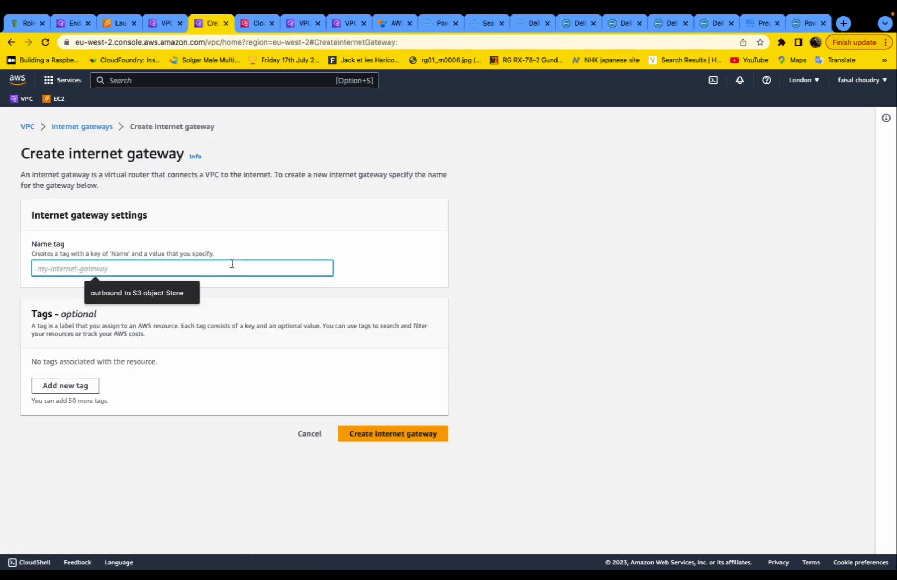
text(igw_example)
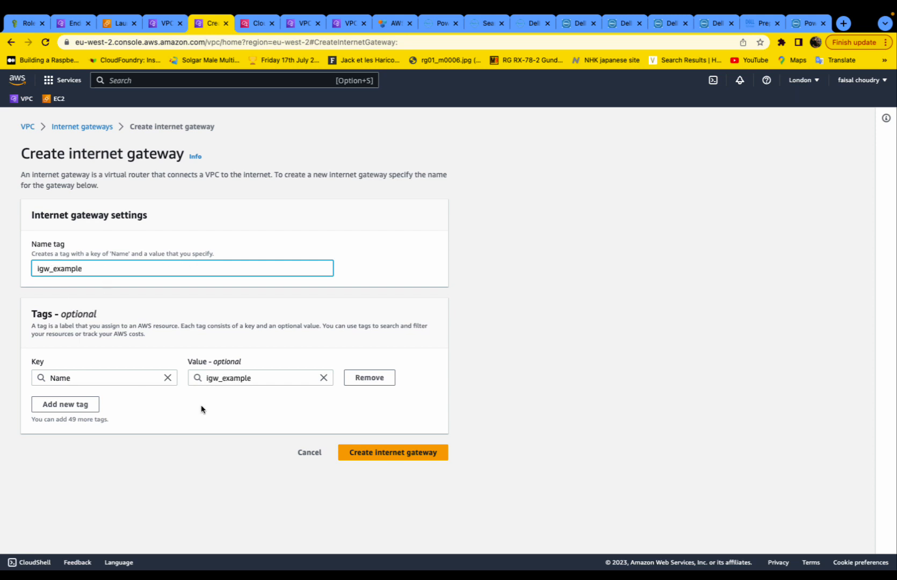
click(401, 453)
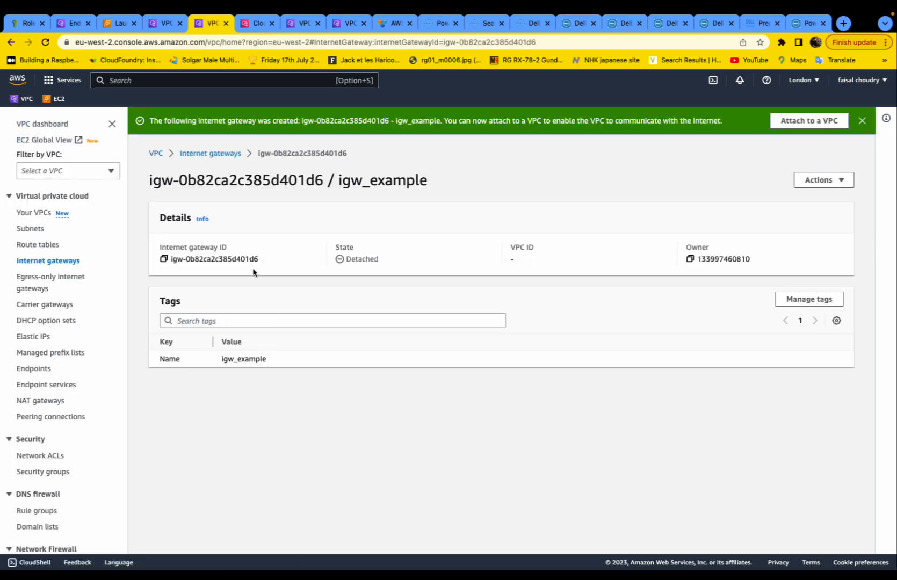
- Attach igw_example to vpc_example
click(843, 184)
click(833, 195)
click(164, 251)
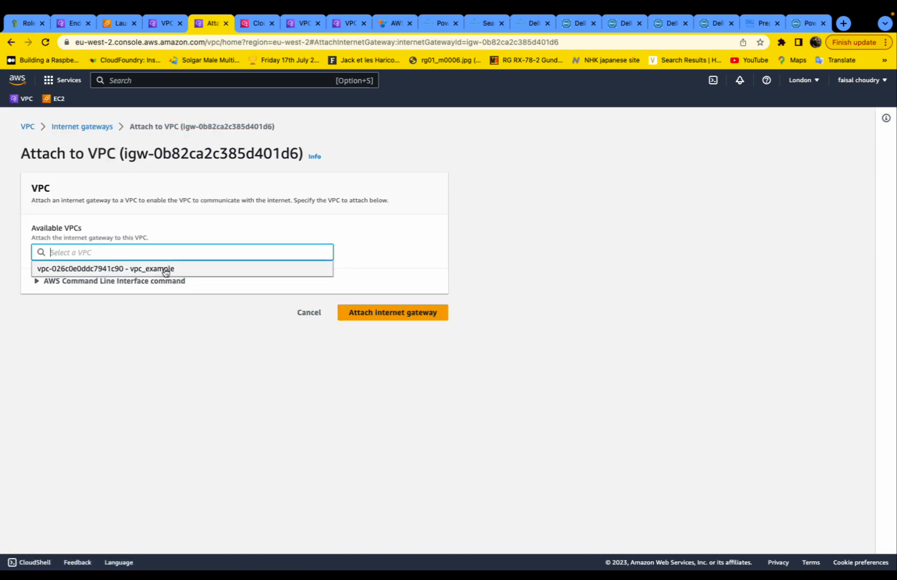
click(164, 269)
click(393, 312)
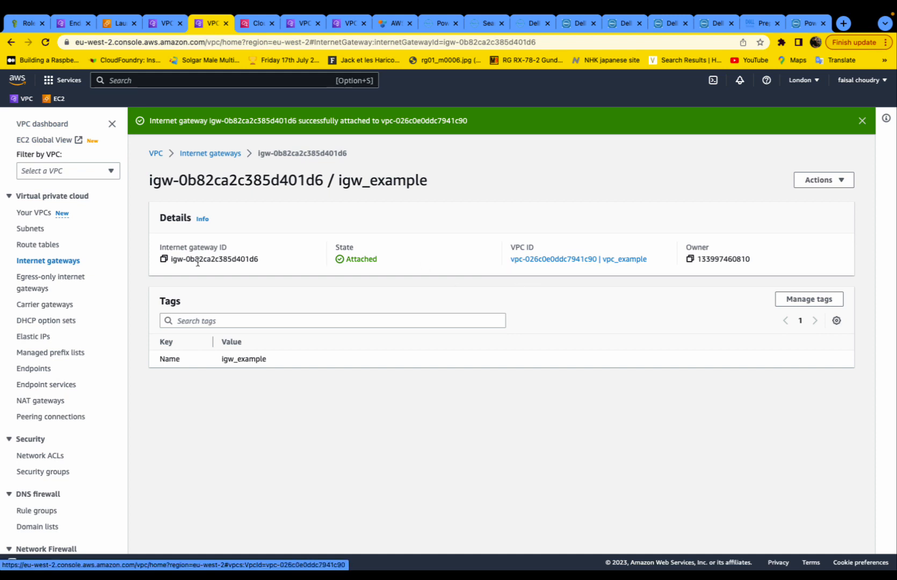
click(51, 248)
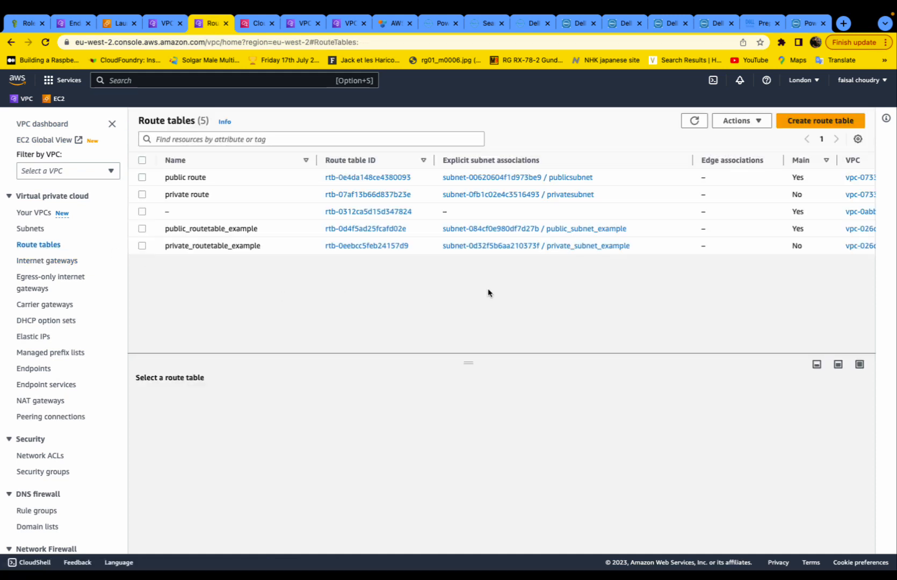
- Review the public and private route tables and the internet gateways list
click(363, 229)
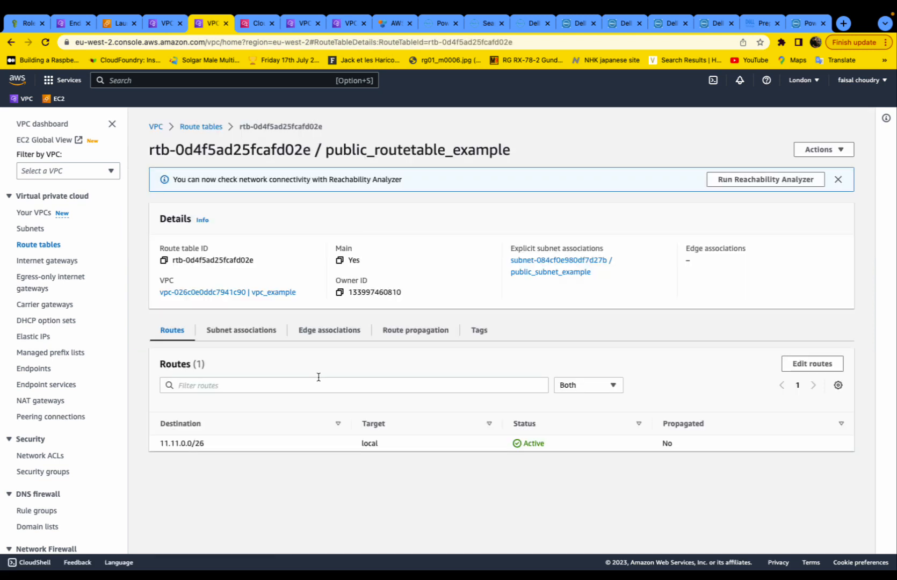
click(45, 261)
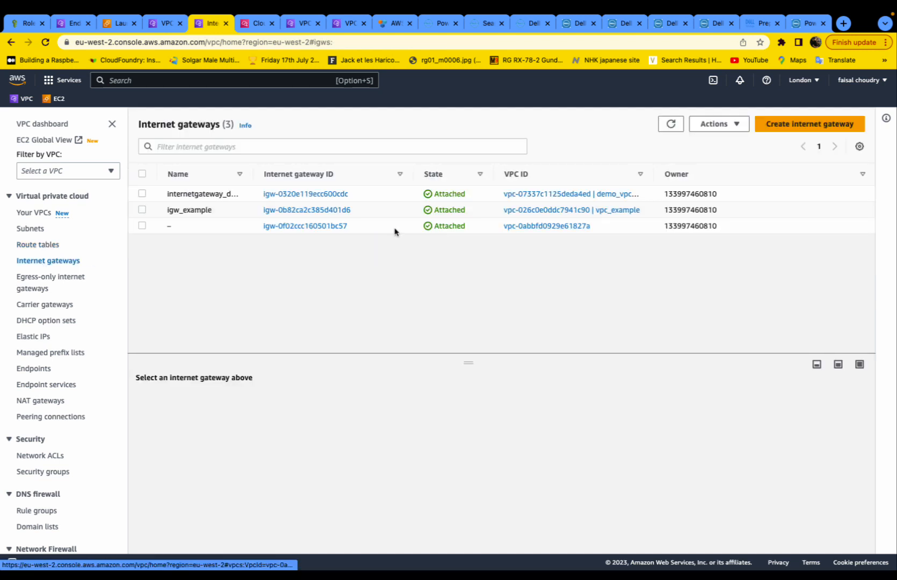
click(38, 245)
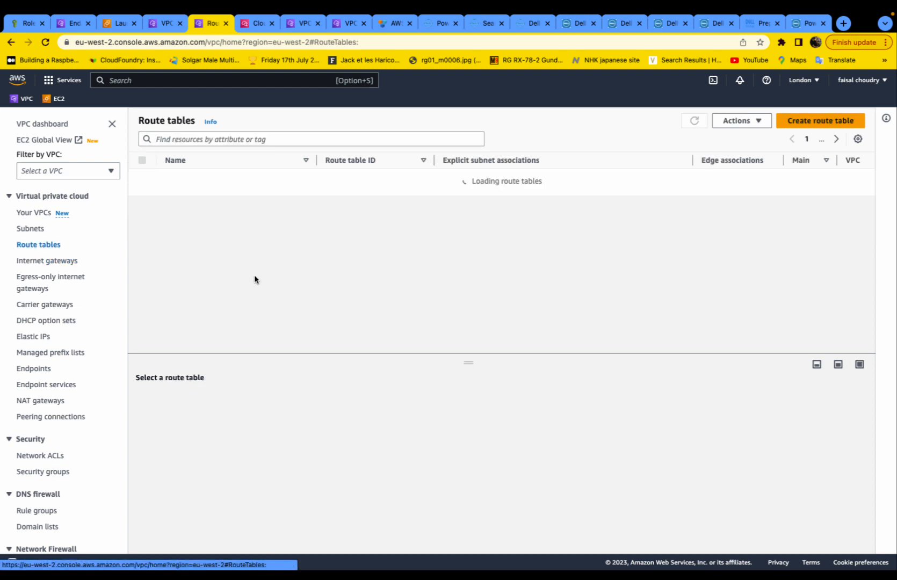
click(372, 248)
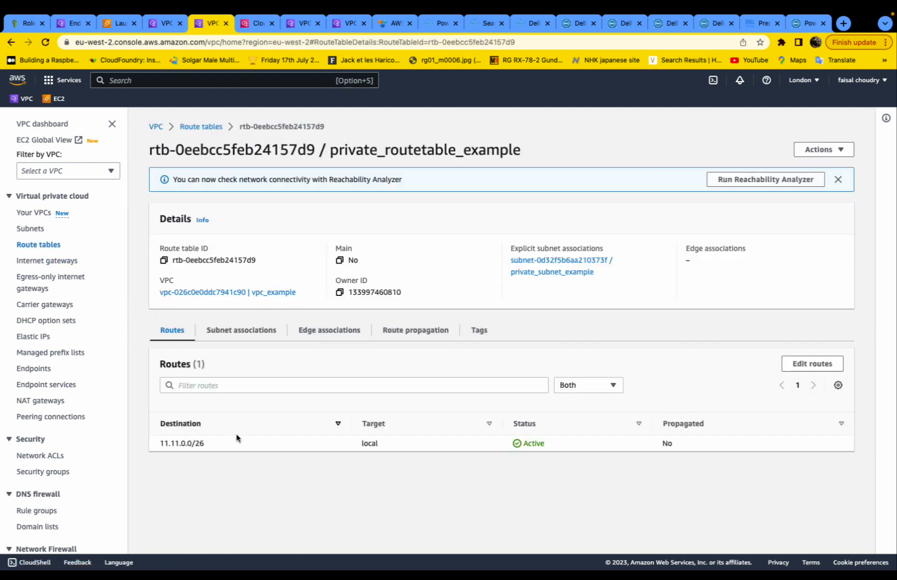
click(44, 262)
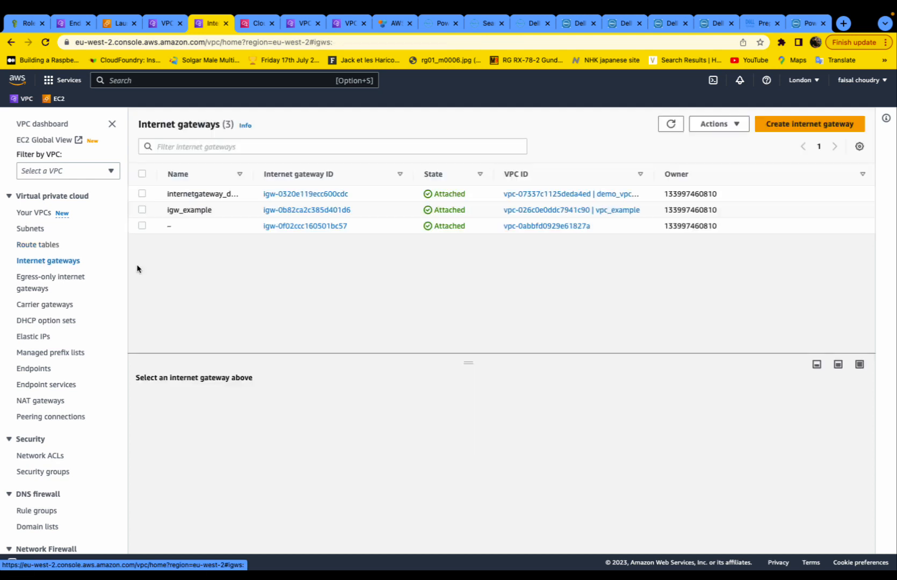
drag(328, 178, 313, 177)
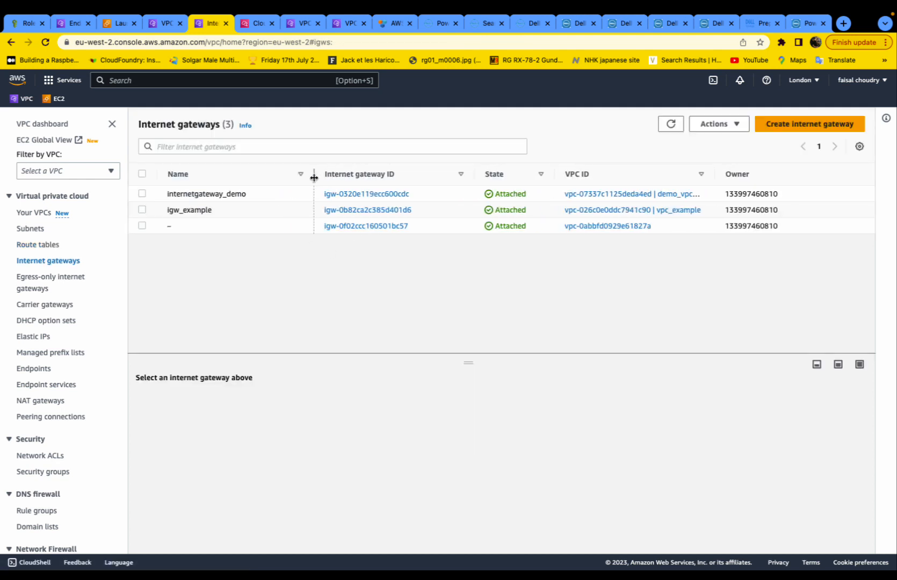
- Check igw_example's attached vpc_example resource map, then open public_routetable_example's routes
click(360, 211)
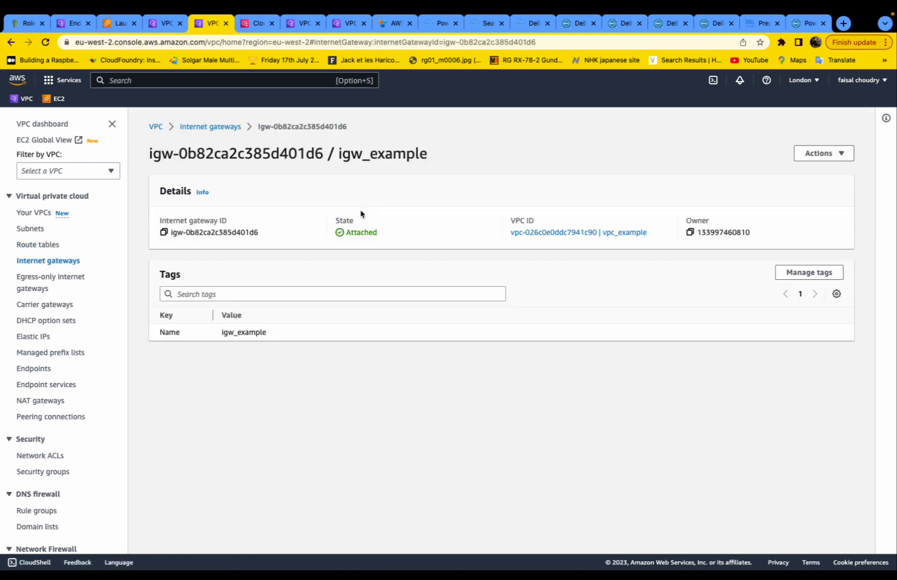
click(569, 233)
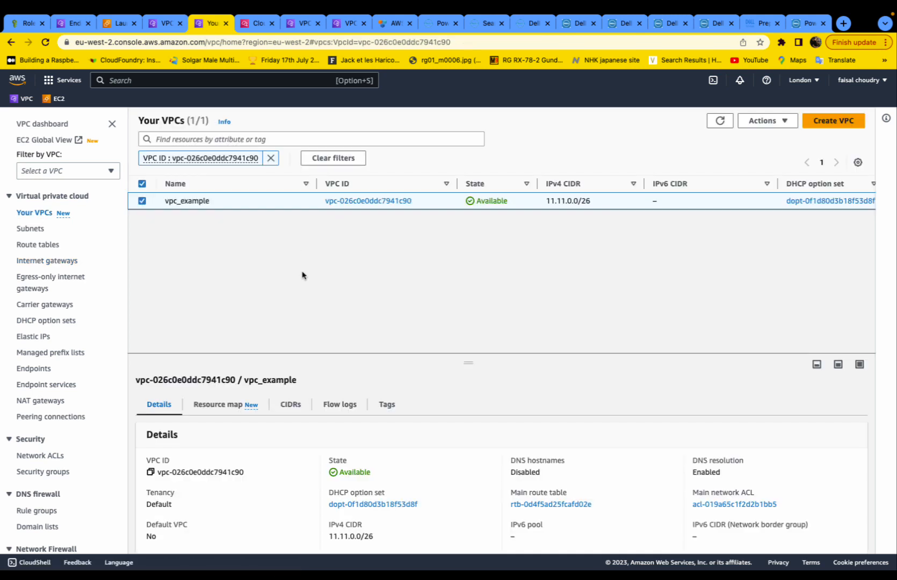
click(218, 404)
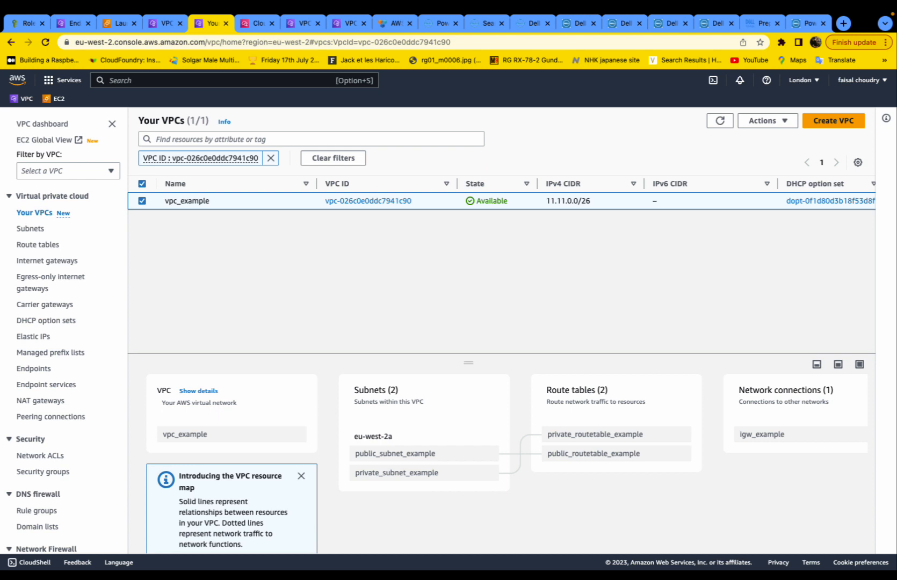
click(33, 245)
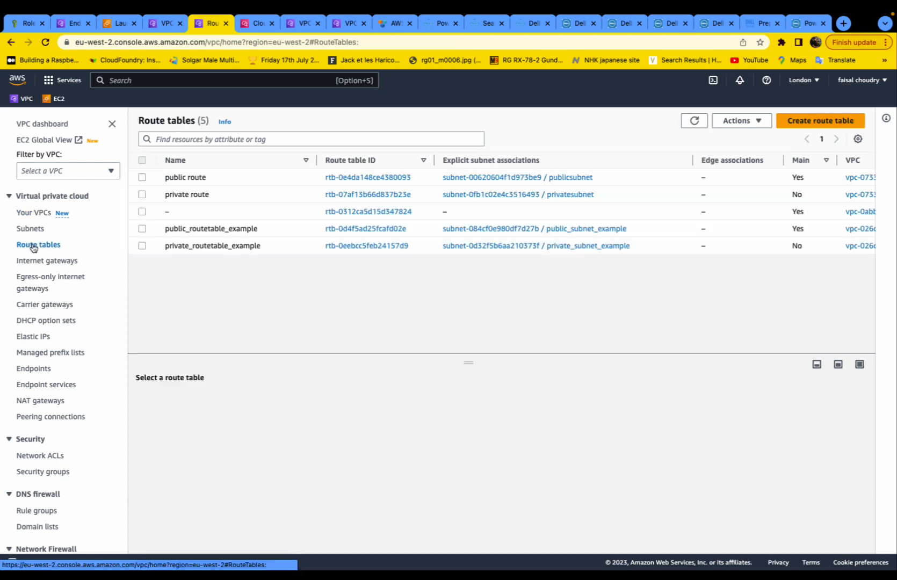
drag(164, 228, 275, 232)
click(392, 229)
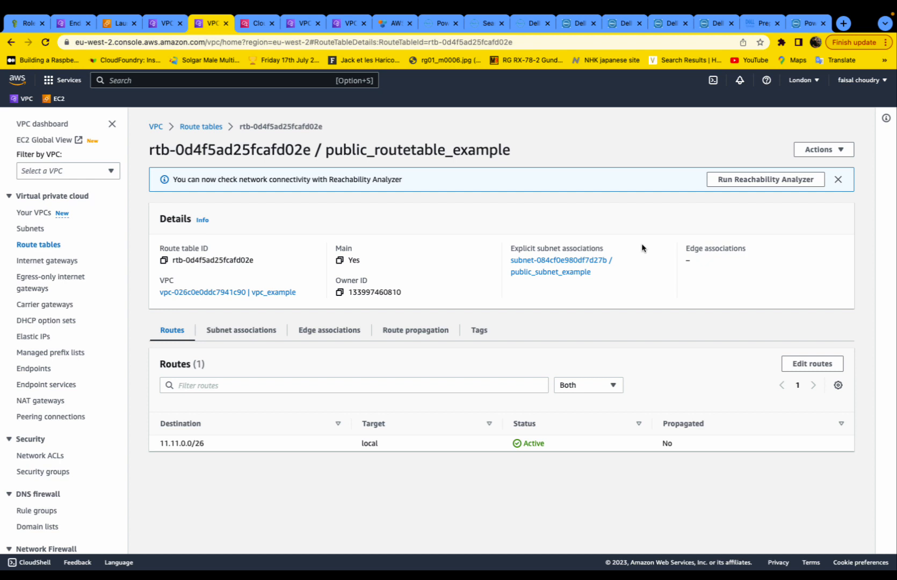
- Add a route sending 0.0.0.0/0 to internet gateway igw-0b82ca2c385d401d6 and save
click(808, 365)
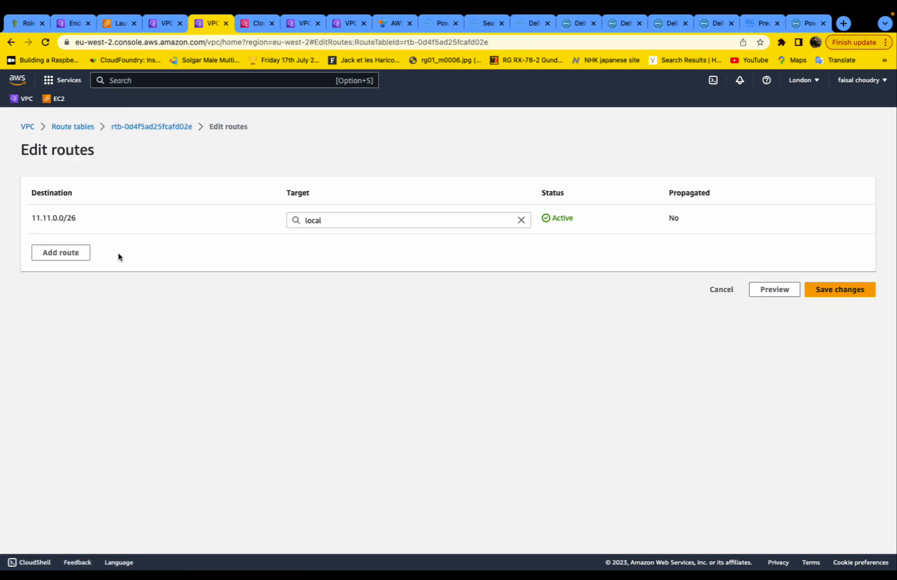
click(70, 253)
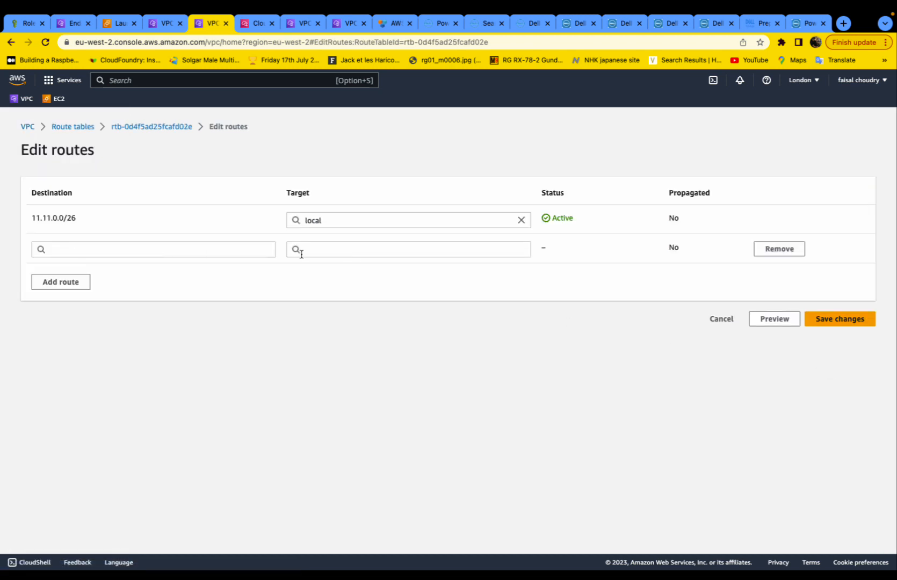
click(183, 254)
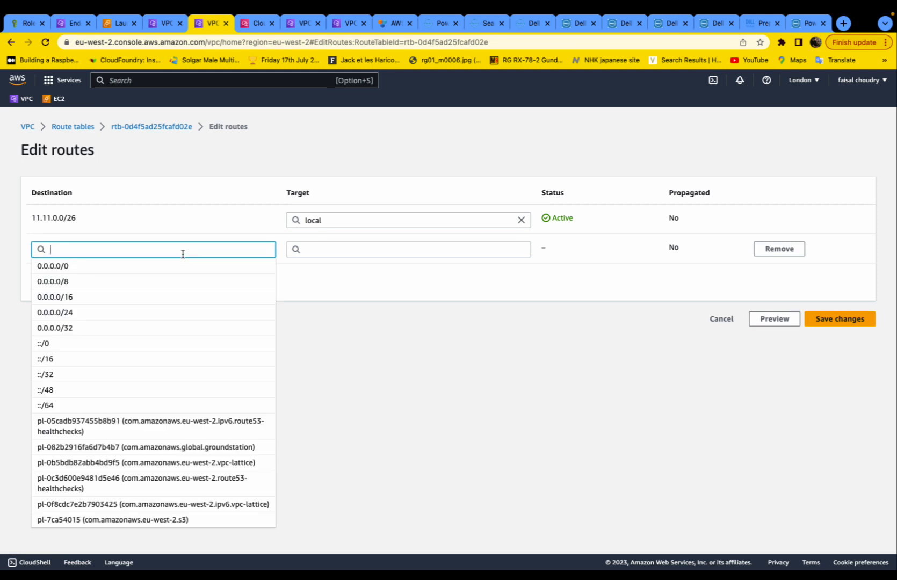
click(179, 266)
click(350, 256)
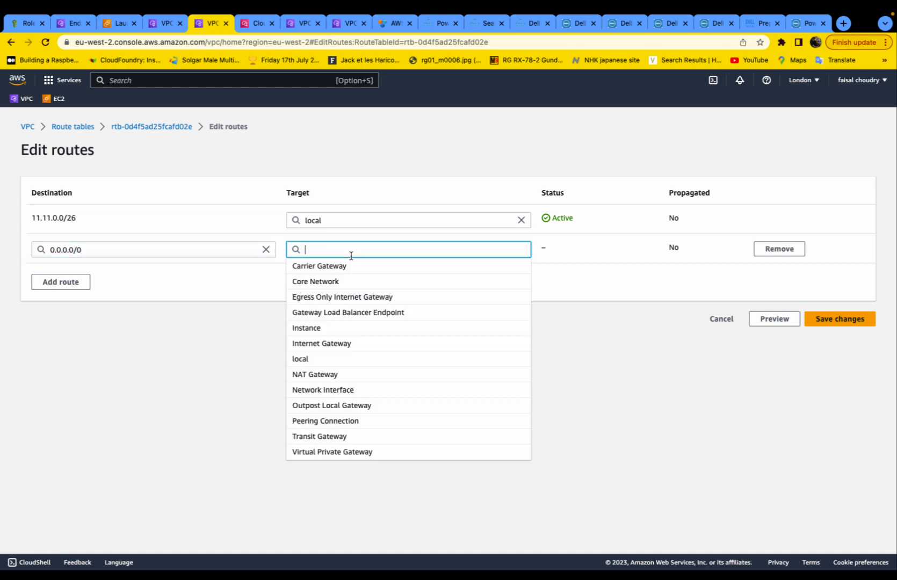
text(igw-)
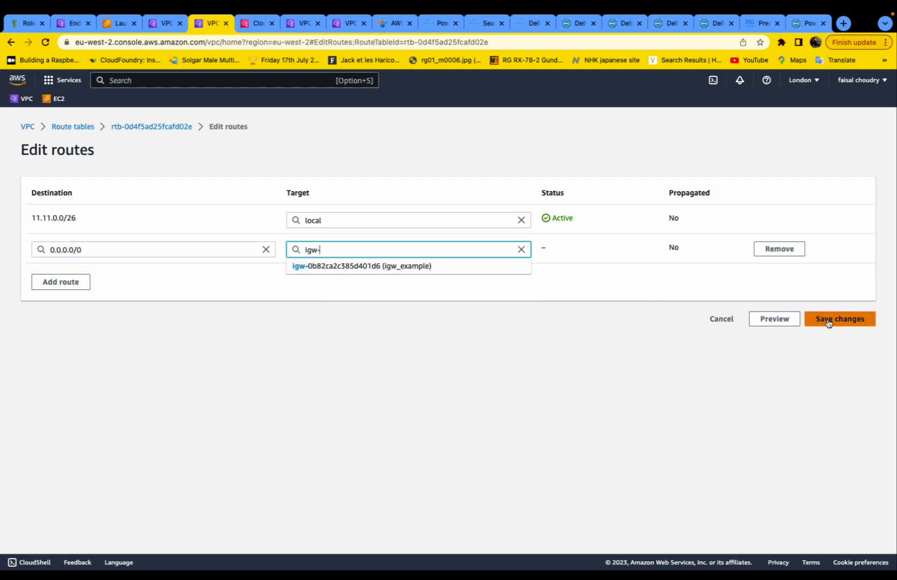
click(456, 274)
click(833, 321)
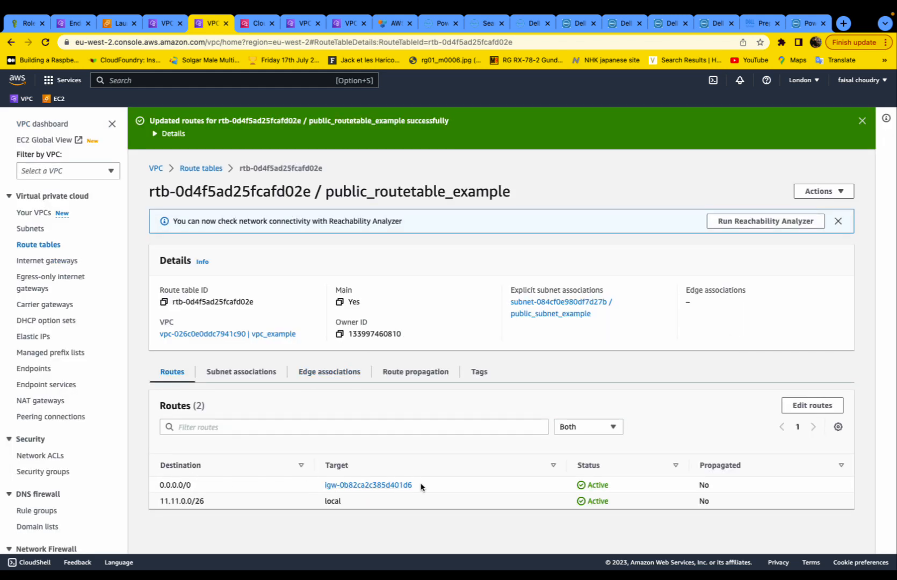
- Reopen public_routetable_example to verify its new internet route
click(188, 169)
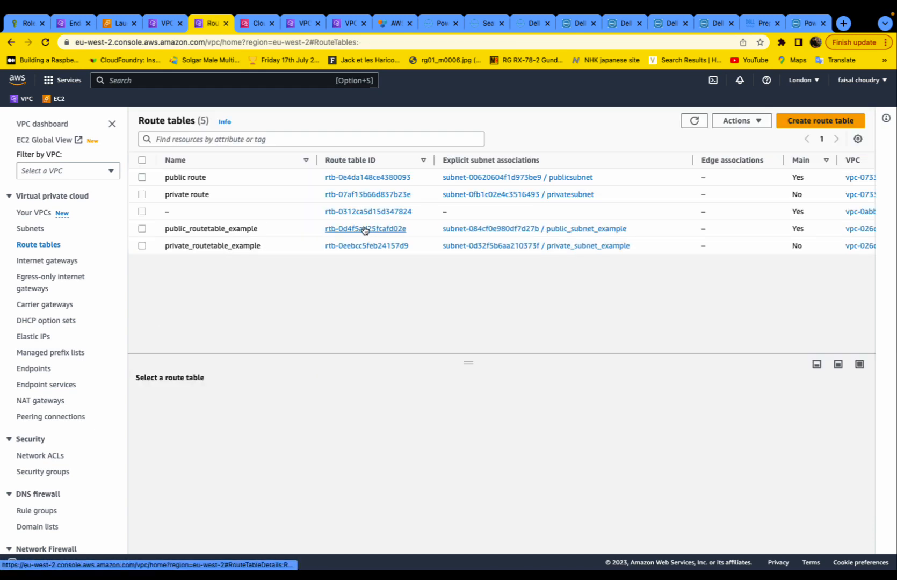
click(364, 230)
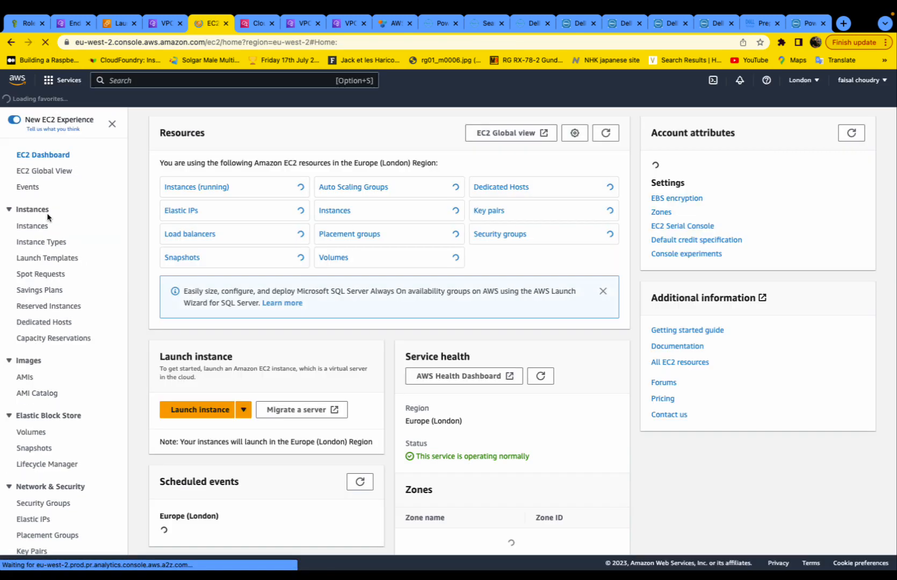
scroll(47, 217, down, 3)
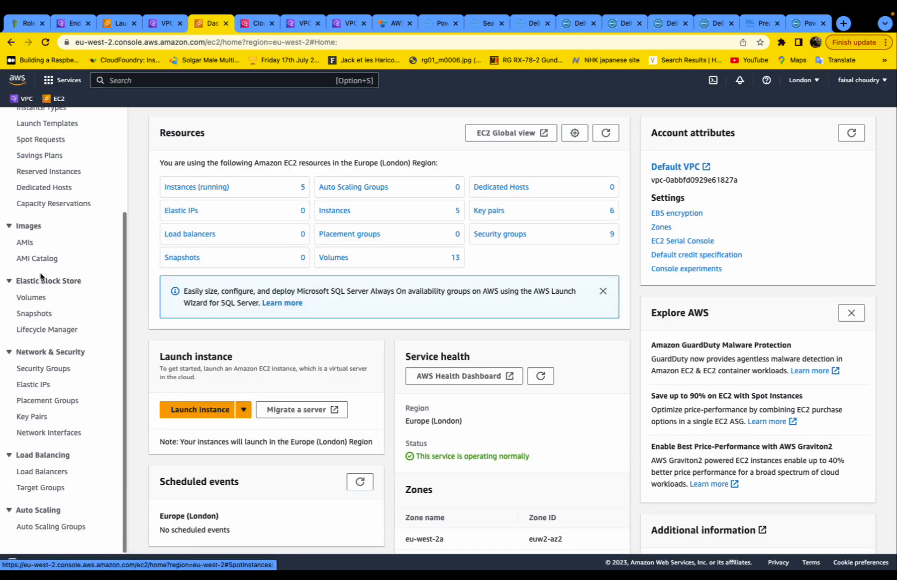
- Create RSA key pair new_instance_keypair with its .pem download, then view running instances
click(32, 416)
click(848, 120)
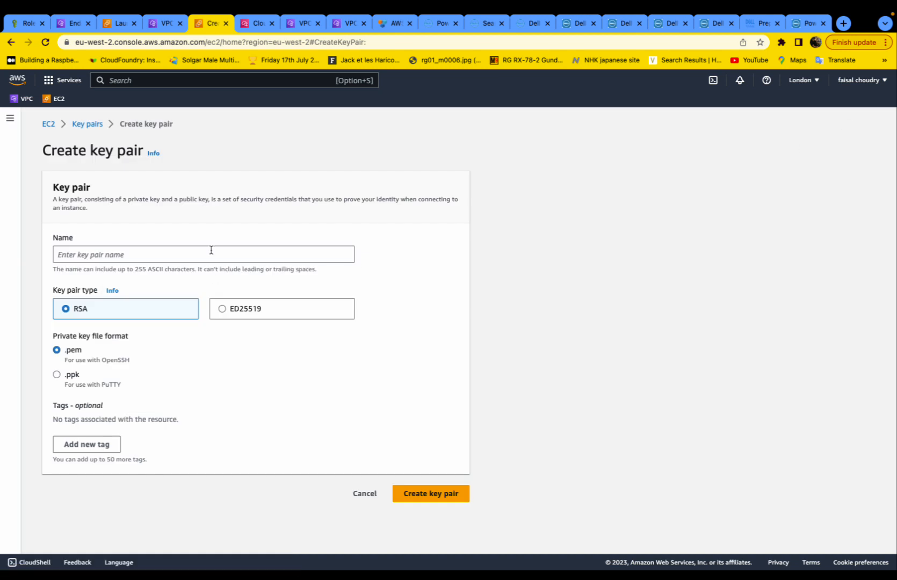
click(232, 256)
text(new_instance_keypair)
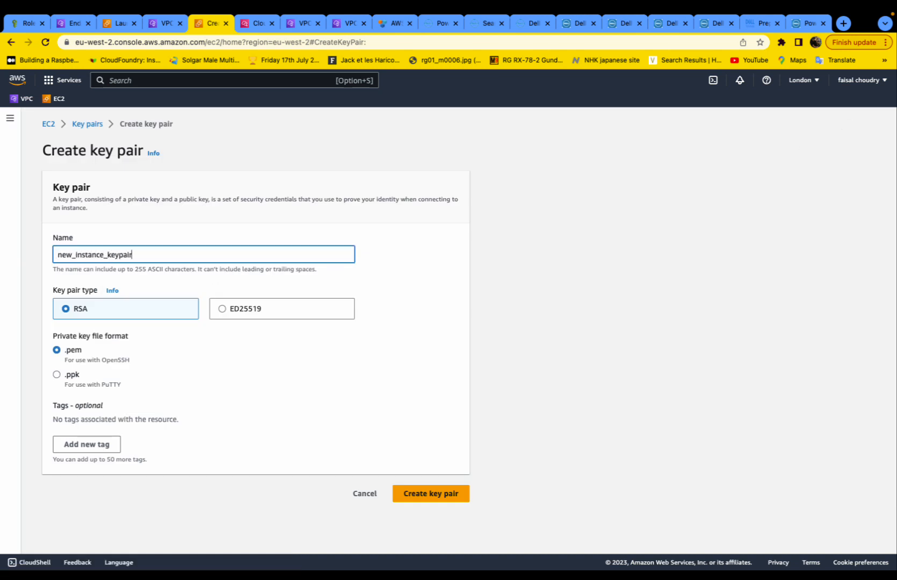
click(428, 492)
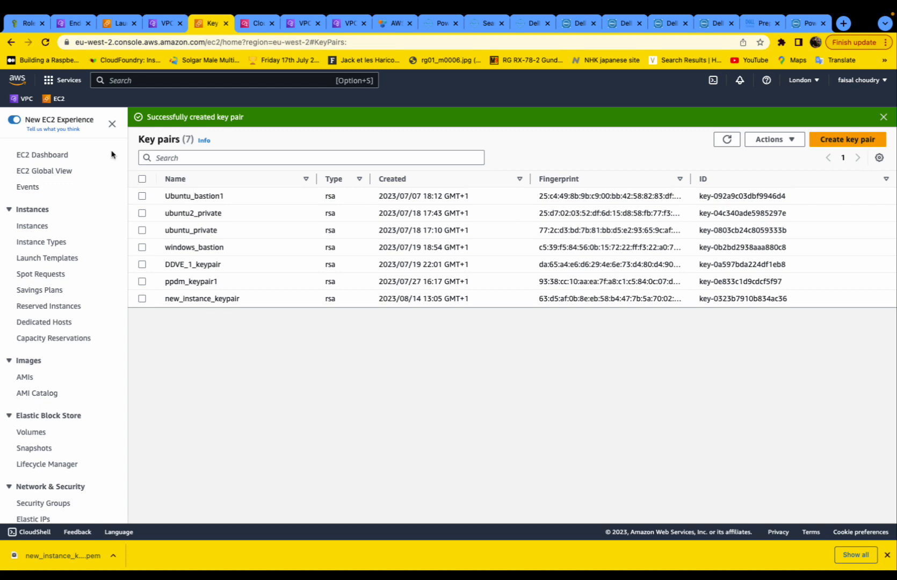
click(59, 98)
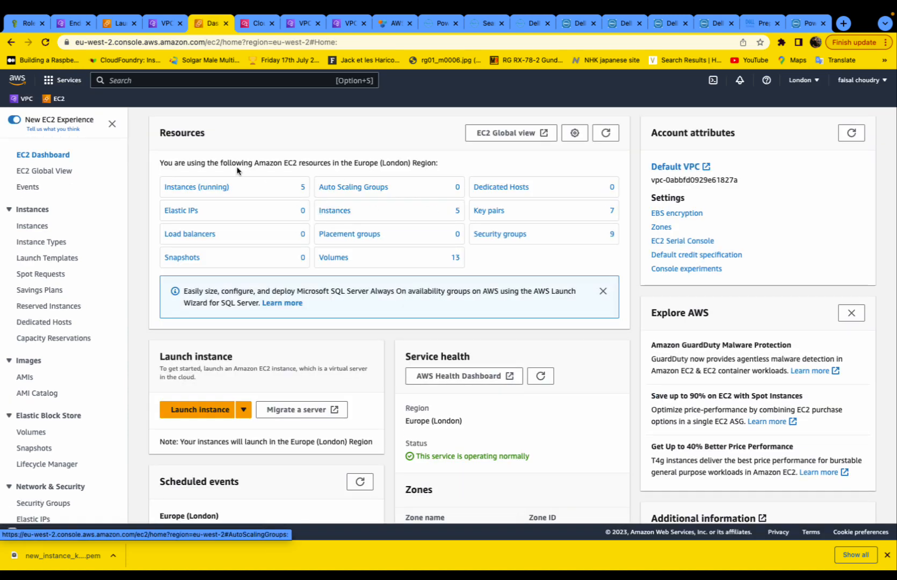
click(196, 186)
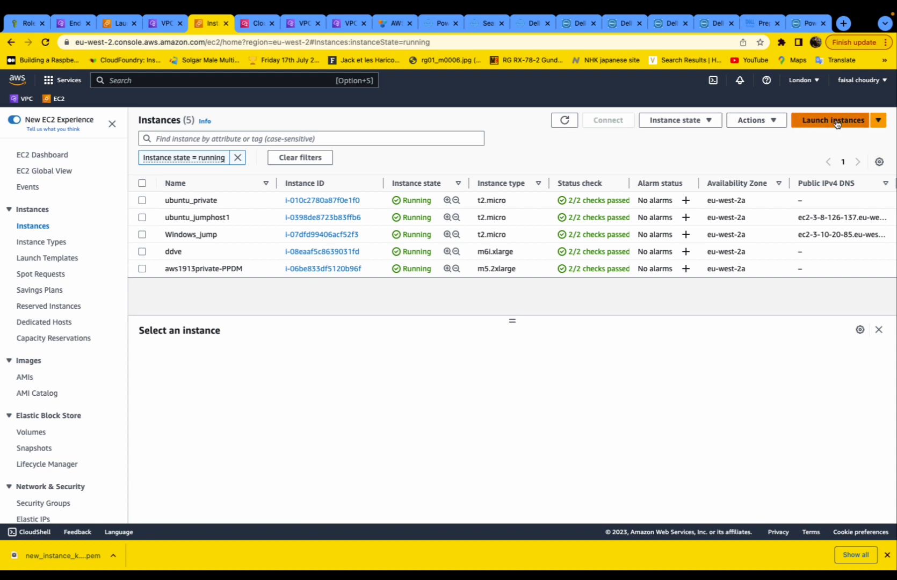
- Name the new instance linux_instance_example1 on Ubuntu using key pair new_instance_keypair
click(834, 121)
click(228, 268)
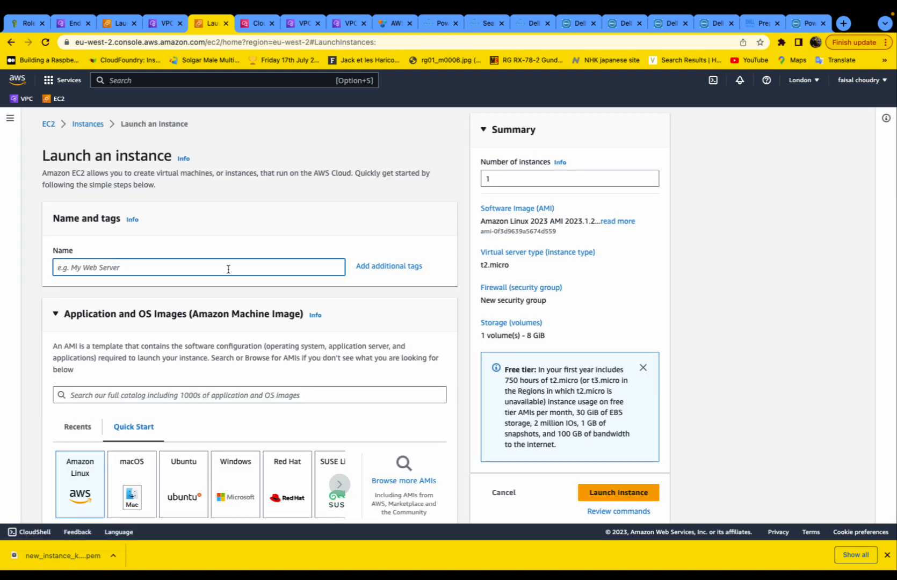
text(linux_instance_example1)
scroll(218, 301, down, 4)
click(184, 306)
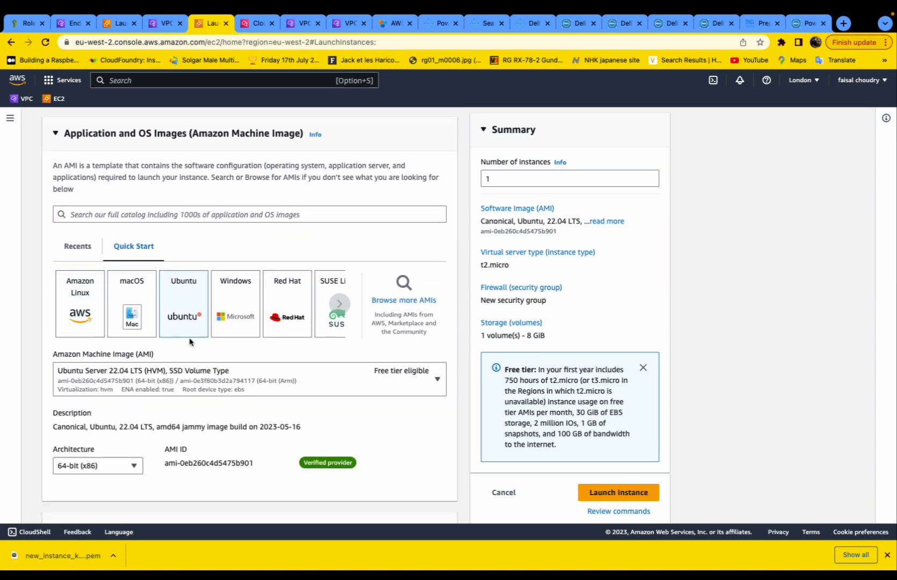
scroll(189, 342, down, 1)
scroll(189, 341, down, 6)
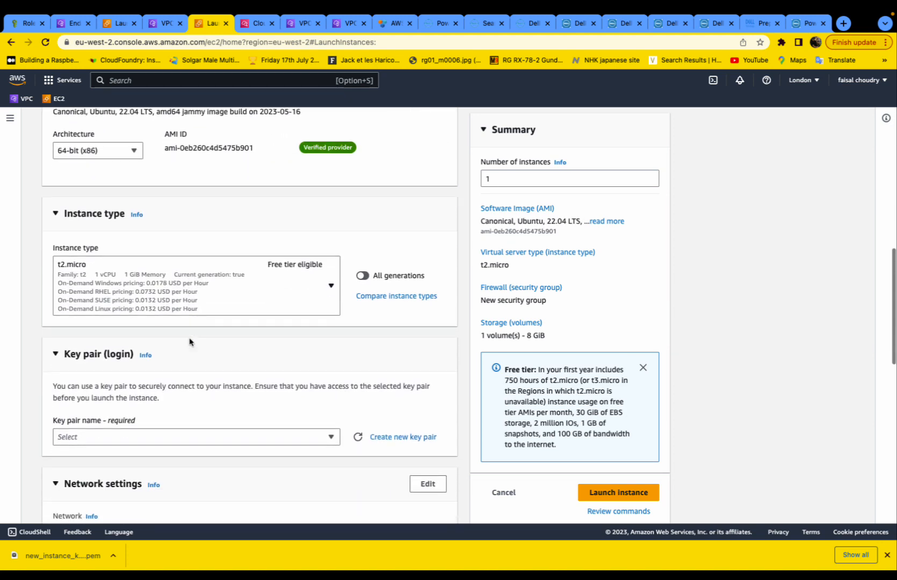
click(331, 351)
scroll(262, 388, down, 3)
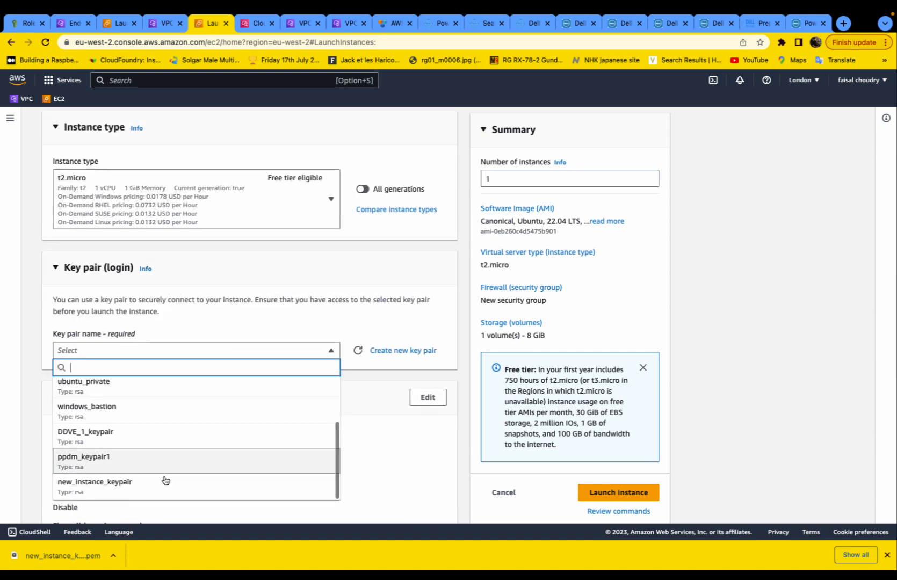
click(166, 480)
scroll(191, 376, down, 3)
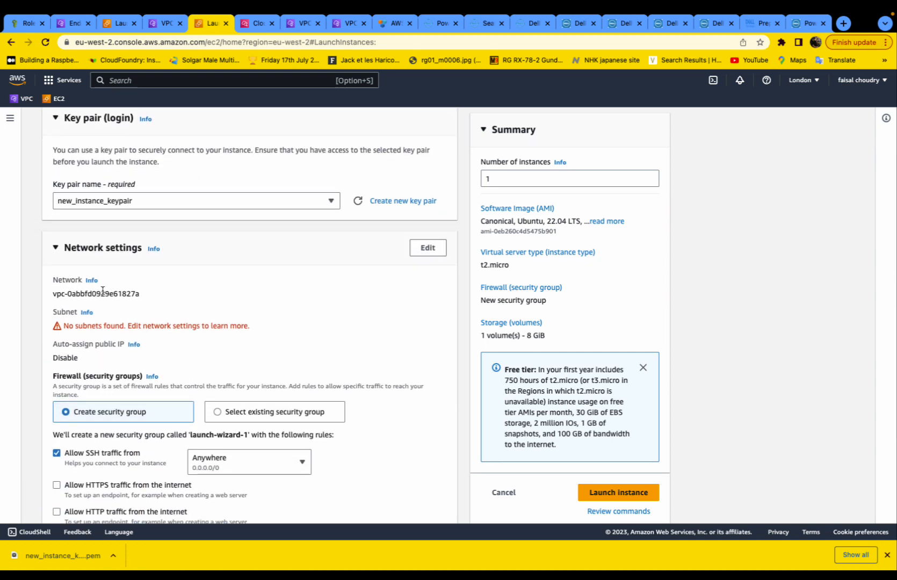
- Set network to vpc_example, subnet public_subnet_example, with auto-assigned public IP enabled
click(432, 253)
click(329, 299)
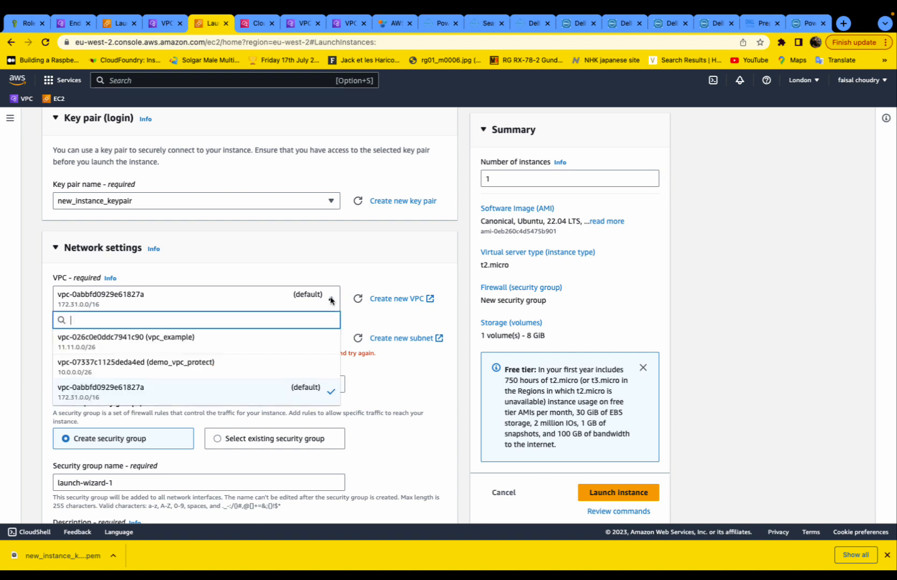
click(175, 346)
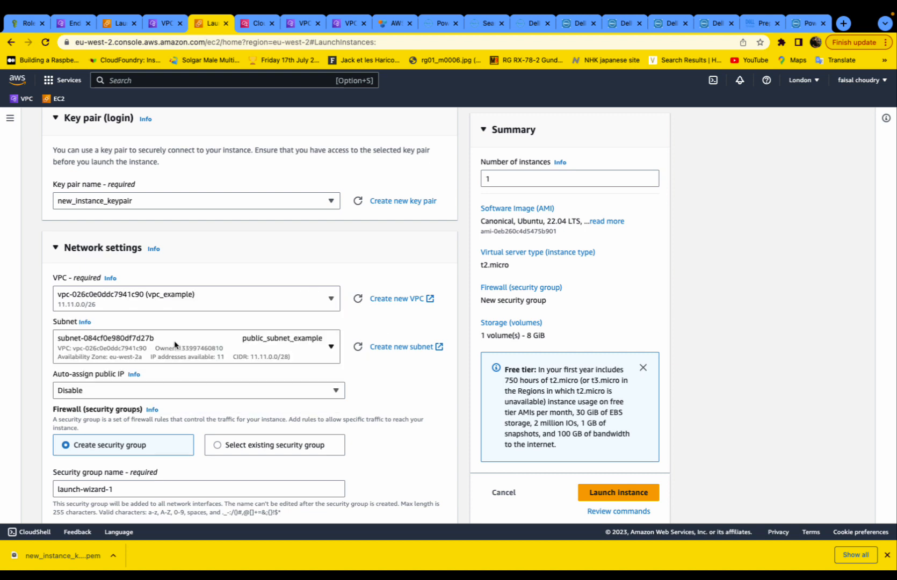
scroll(322, 312, down, 1)
click(331, 297)
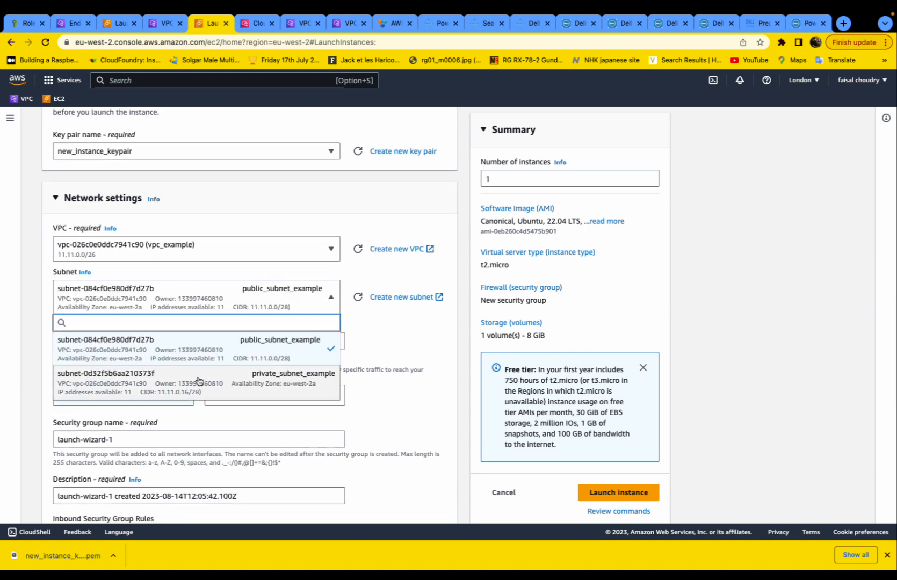
click(201, 352)
scroll(202, 352, down, 2)
scroll(202, 352, down, 1)
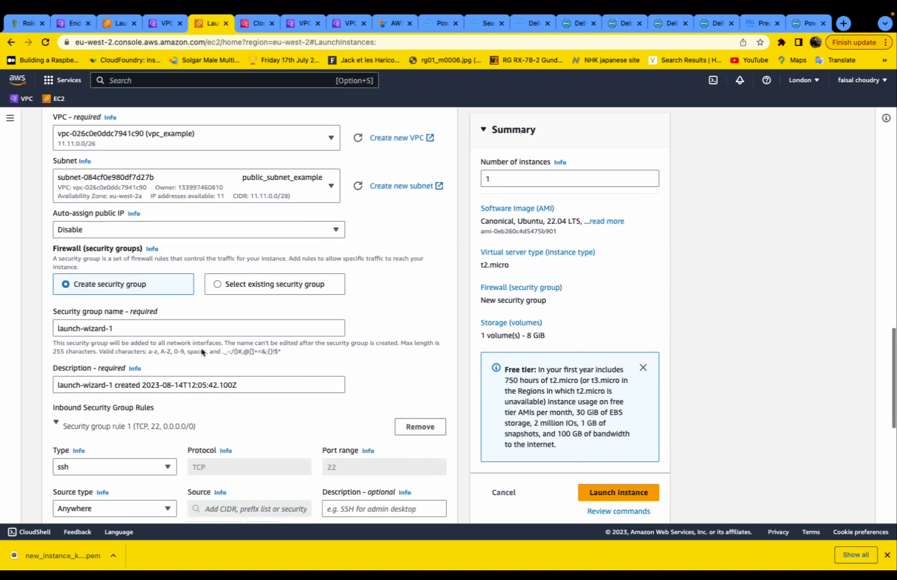
click(336, 229)
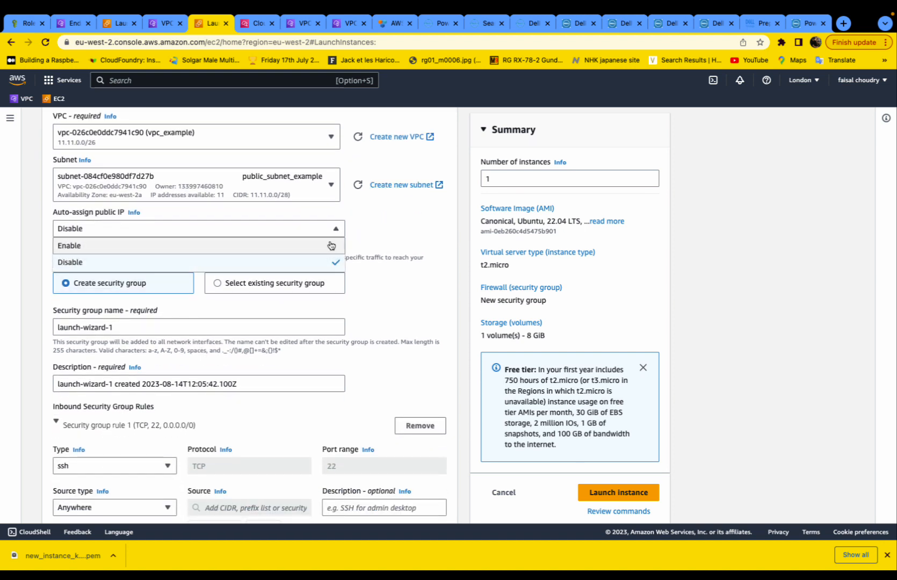
click(330, 245)
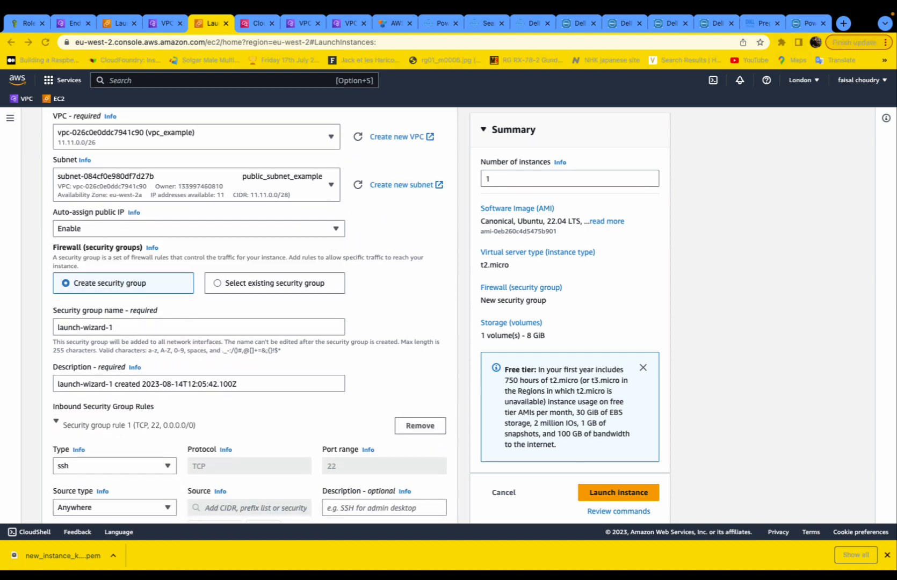
scroll(366, 224, up, 3)
scroll(282, 224, down, 5)
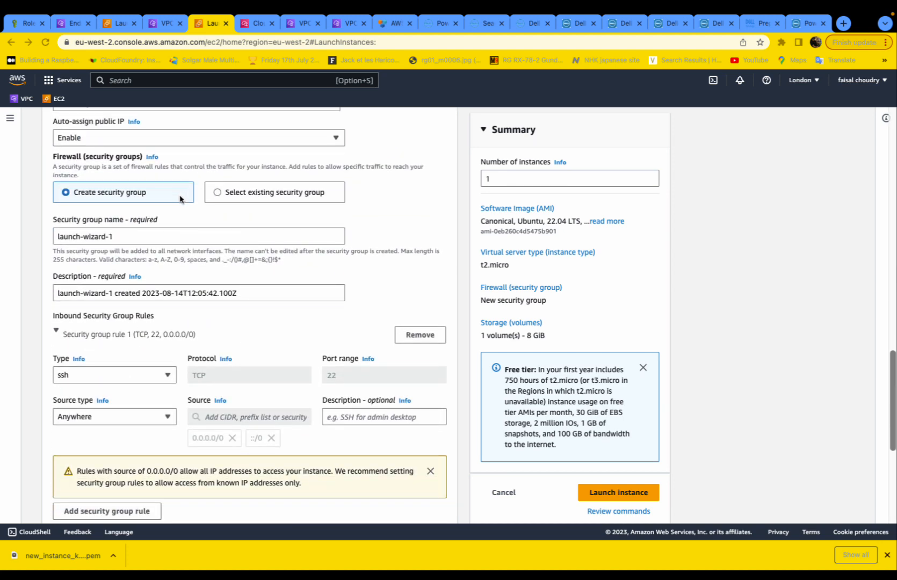
scroll(179, 201, down, 1)
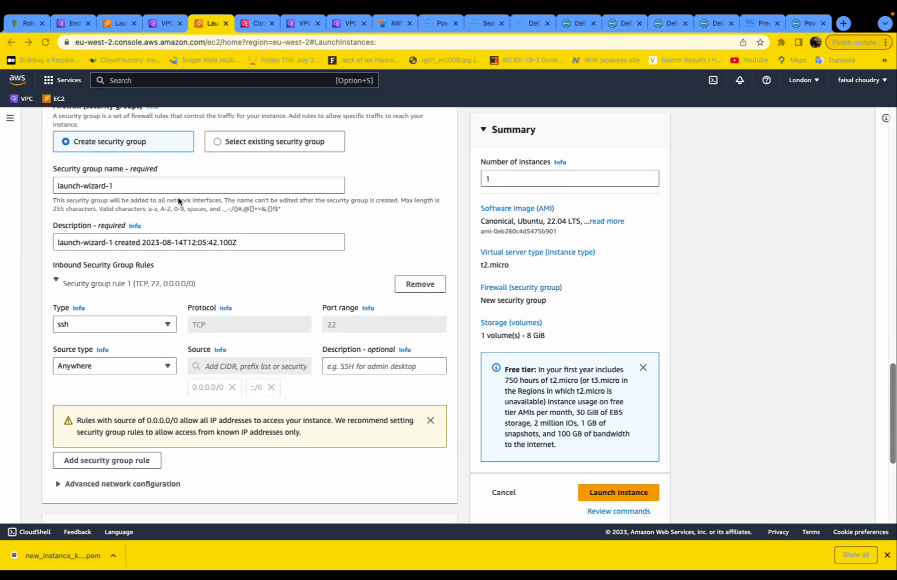
- Rename the instance's security group to security_grp_example
click(129, 185)
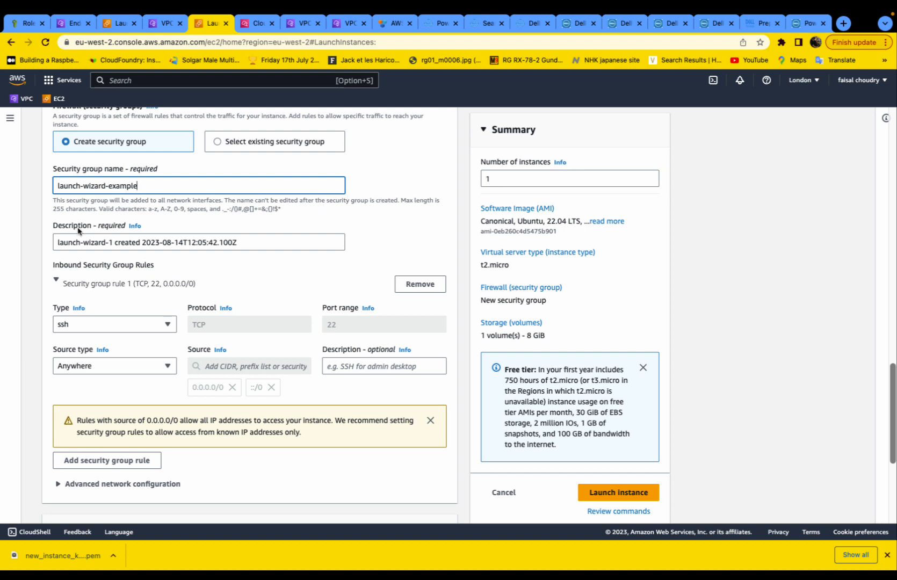
drag(58, 188, 106, 186)
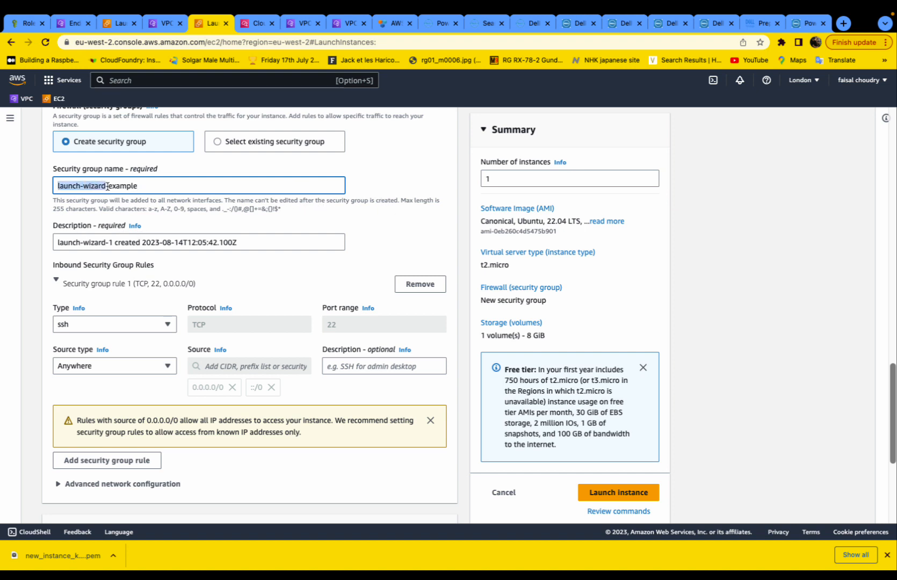
key(BackSpace)
text(security)
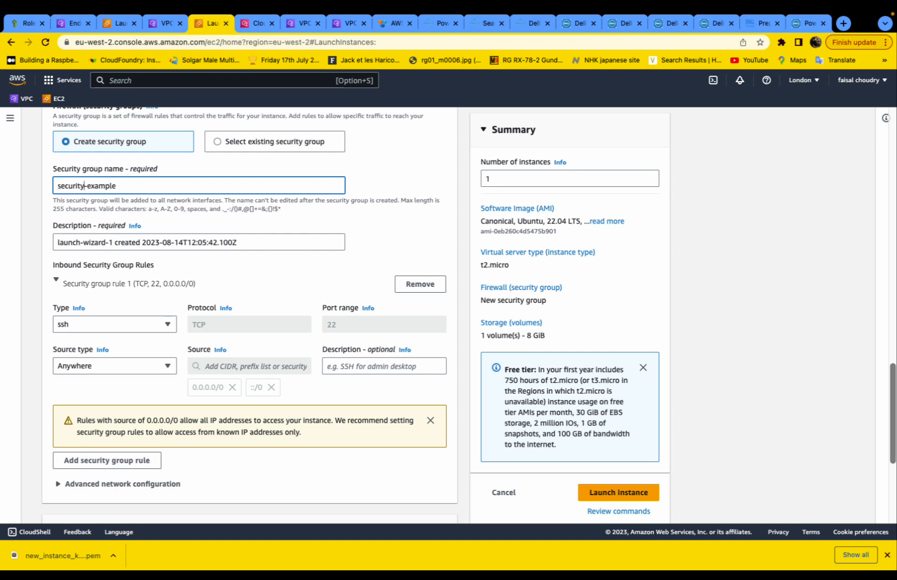
text(_grp)
key(BackSpace)
text(_)
scroll(111, 264, down, 3)
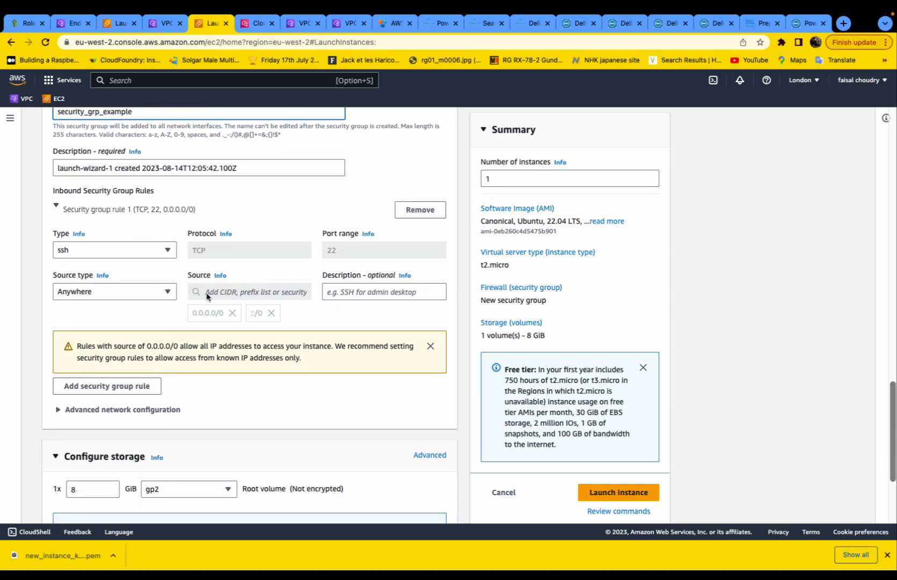
scroll(229, 309, down, 3)
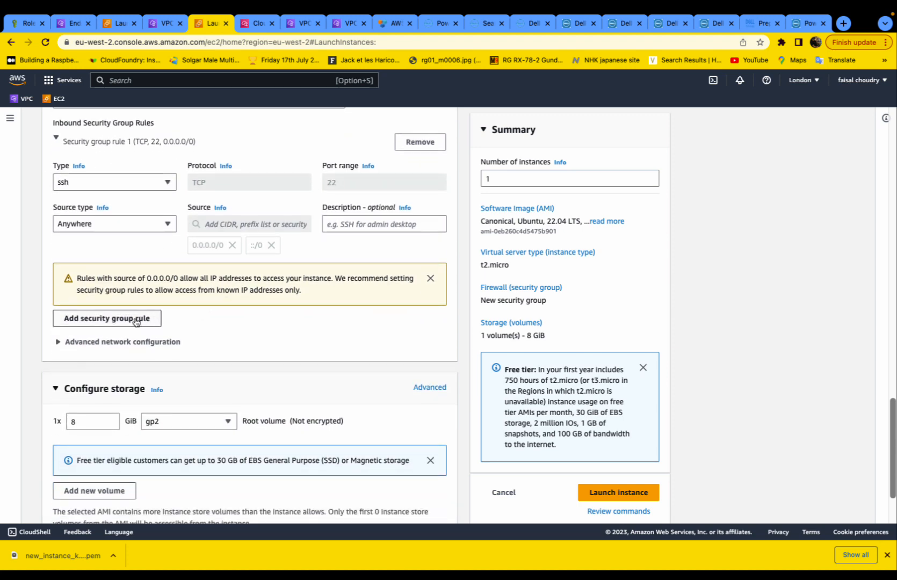
- Add an All ICMP - IPv4 inbound rule from 0.0.0.0/0 described 'for ping test'
click(135, 319)
click(158, 317)
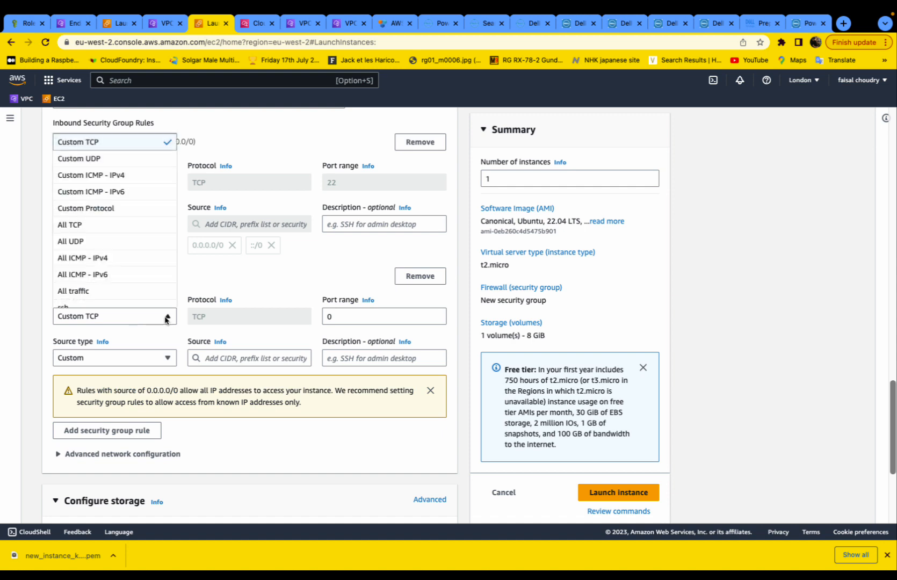
click(167, 258)
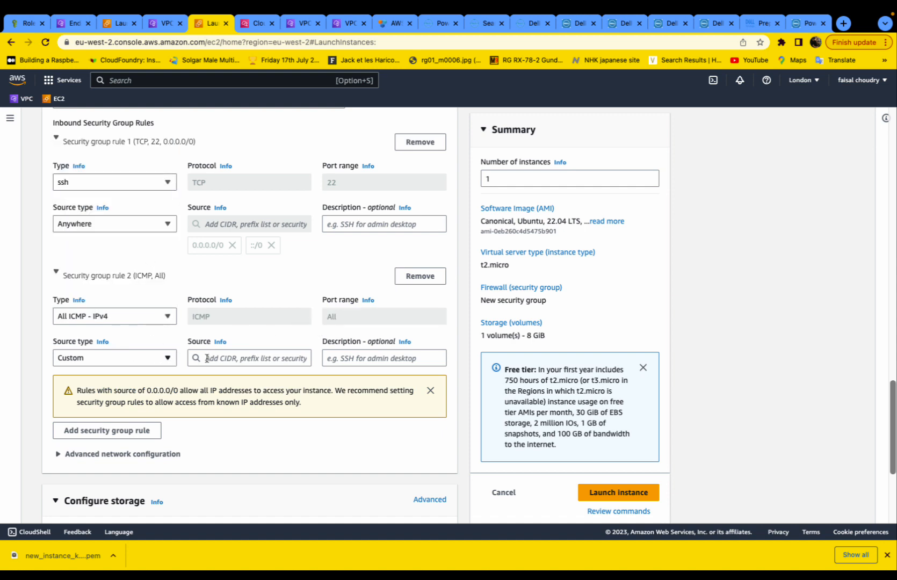
click(207, 358)
click(221, 154)
click(388, 356)
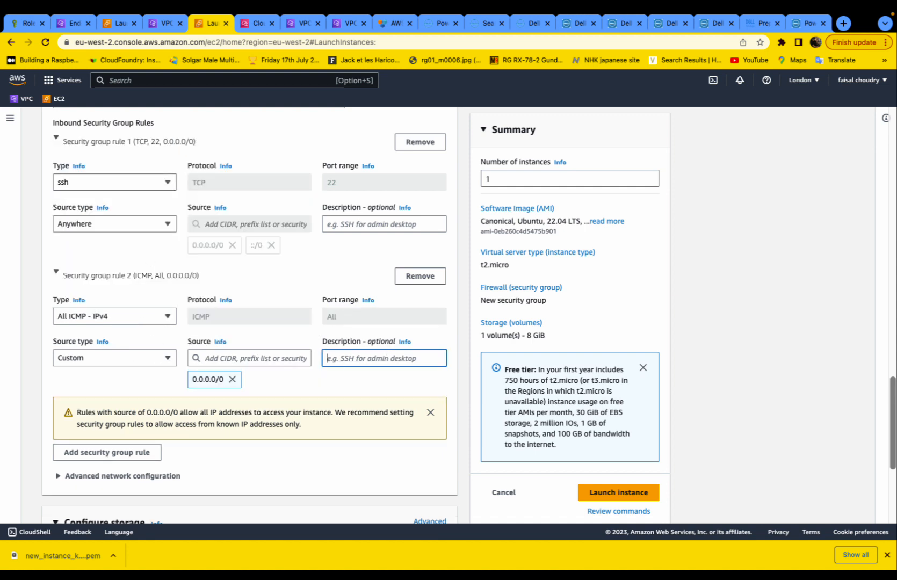
text(for pings)
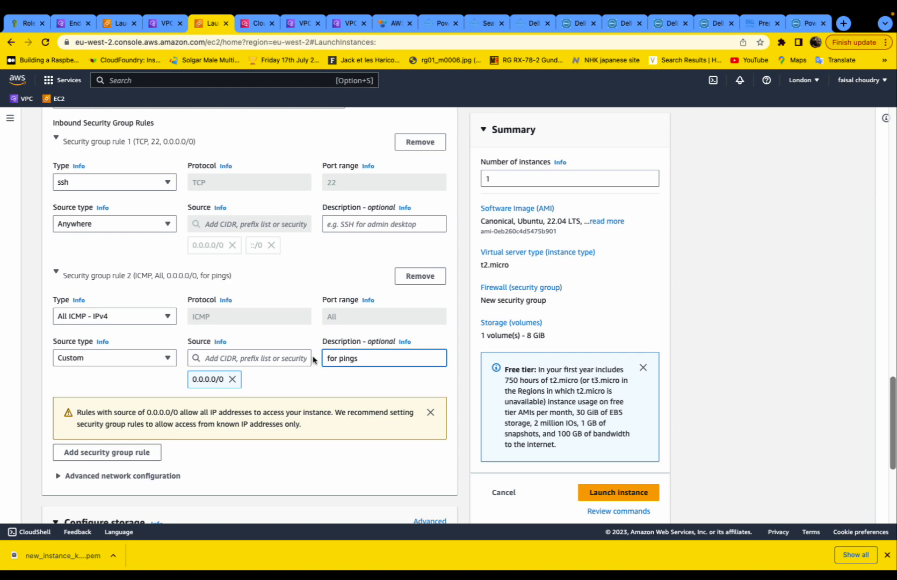
key(BackSpace)
text( test)
scroll(220, 349, down, 5)
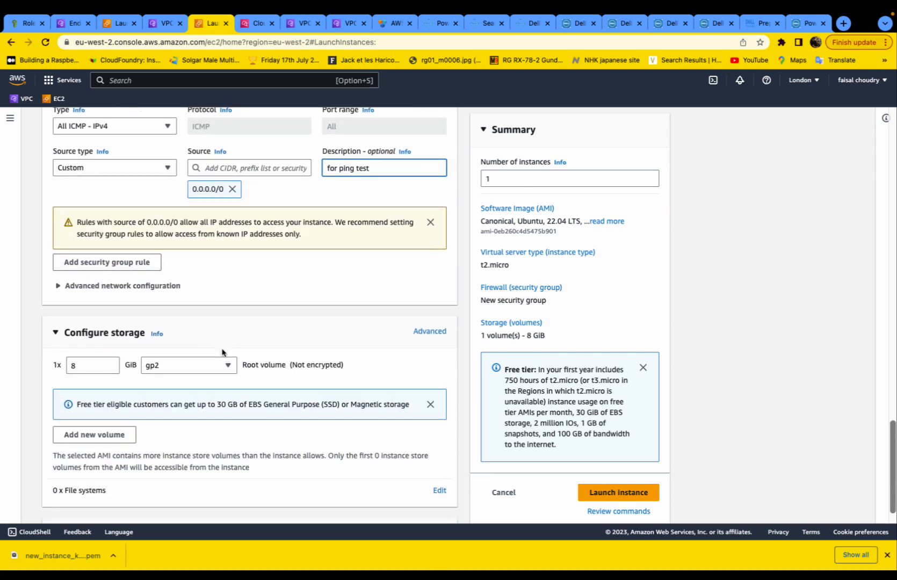
- Review the advanced instance settings and launch the instance
click(57, 494)
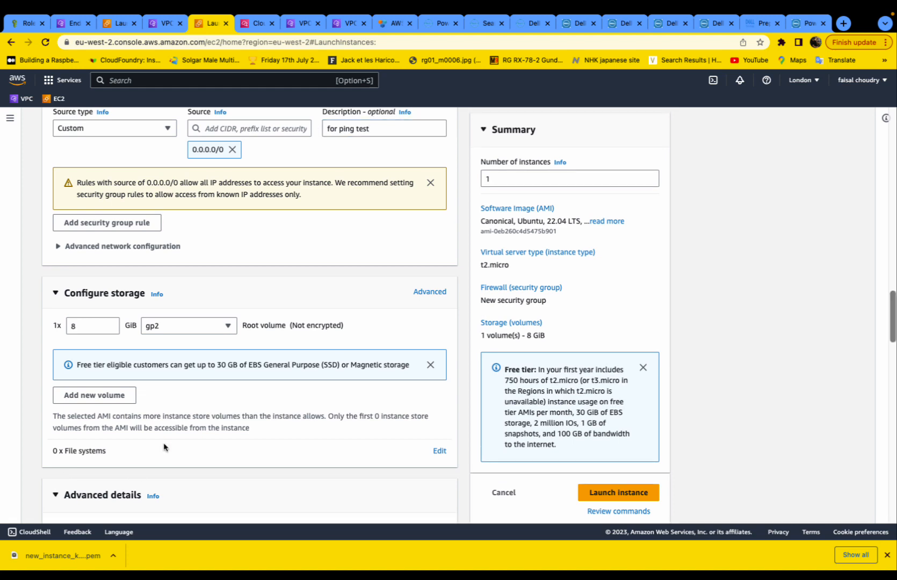
scroll(164, 446, down, 7)
scroll(164, 445, down, 10)
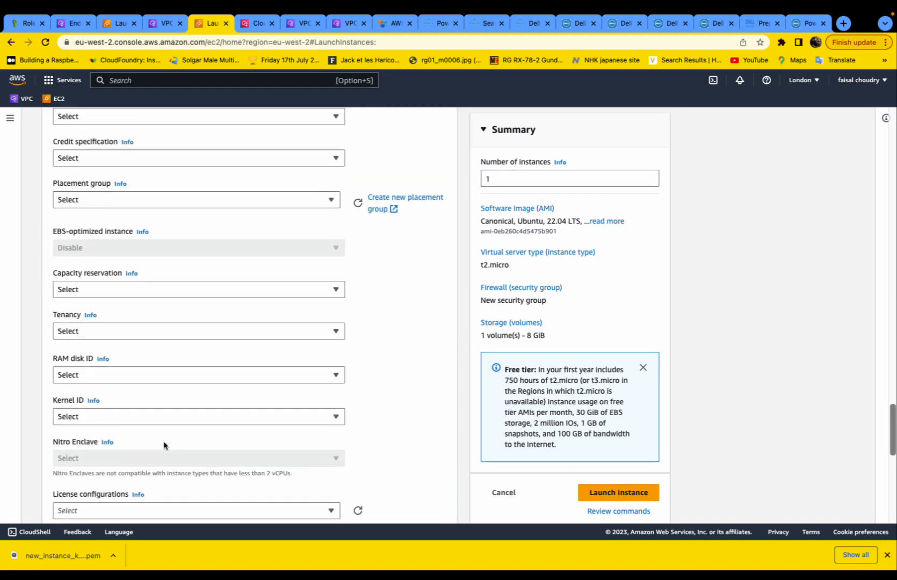
scroll(164, 445, down, 1)
click(618, 492)
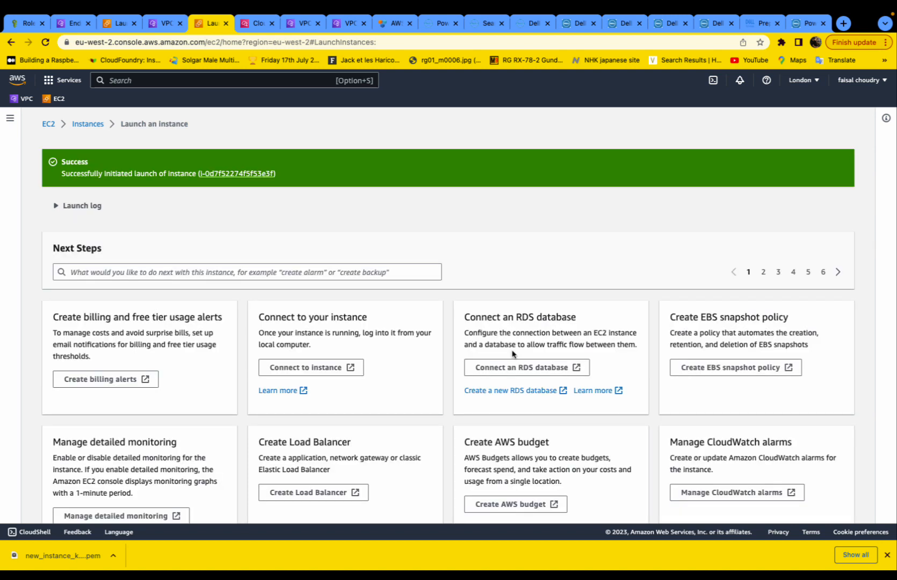
- Check linux_instance_example1 shows as Pending t2.micro in eu-west-2a, then switch to VPC
click(88, 125)
drag(179, 264, 434, 264)
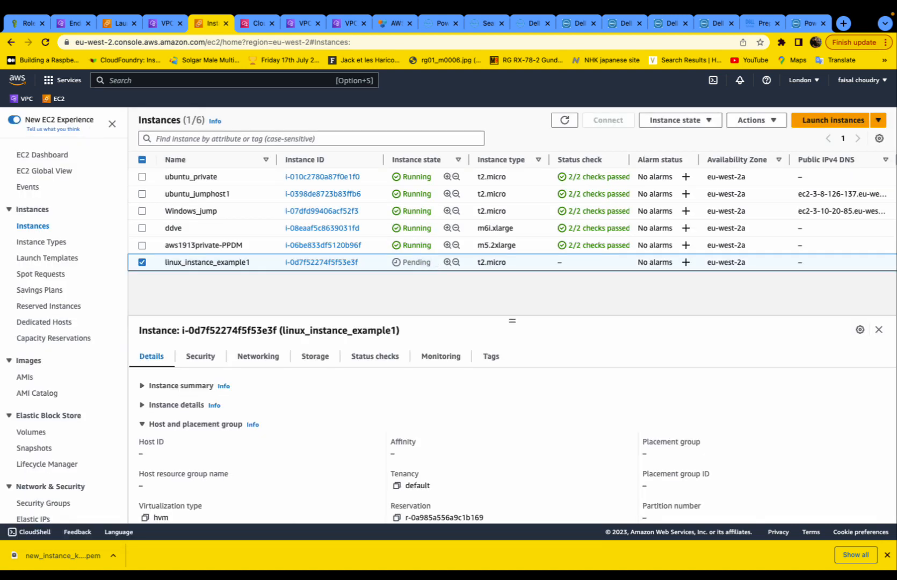
scroll(65, 291, down, 3)
scroll(63, 290, up, 3)
scroll(53, 280, down, 6)
scroll(49, 226, up, 5)
click(22, 98)
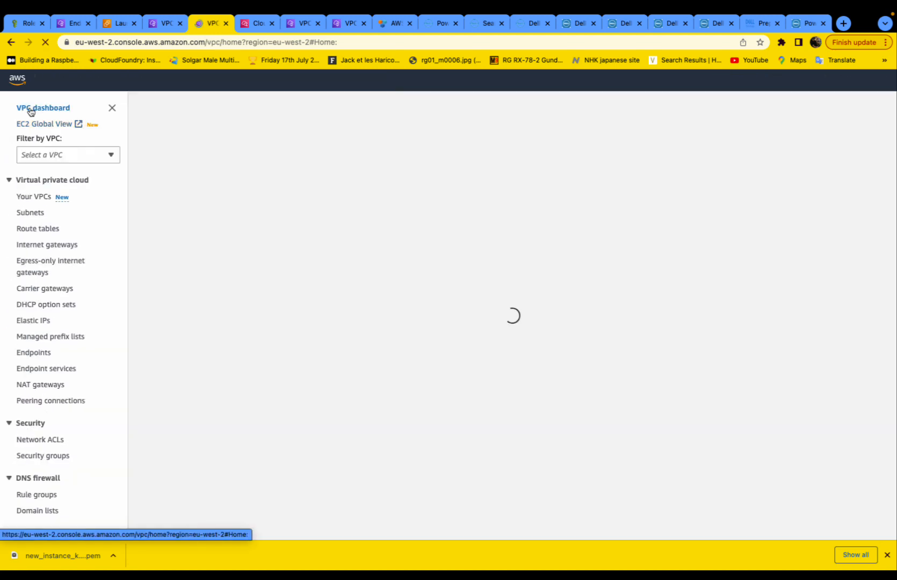
- Give security_grp_example the Name tag ubuntu_security_grp_example in the Security groups list
scroll(39, 311, down, 5)
click(38, 359)
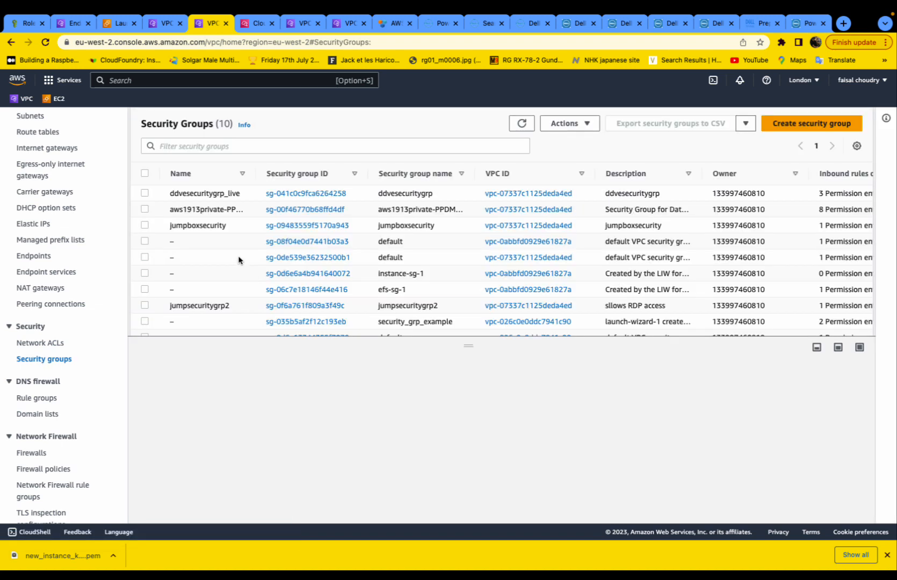
drag(256, 173, 352, 172)
scroll(304, 268, down, 1)
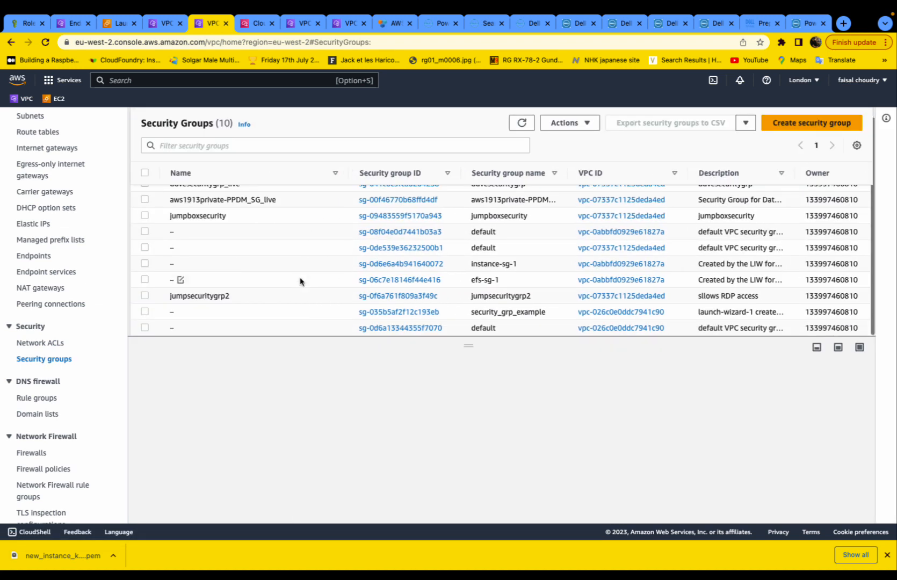
click(181, 312)
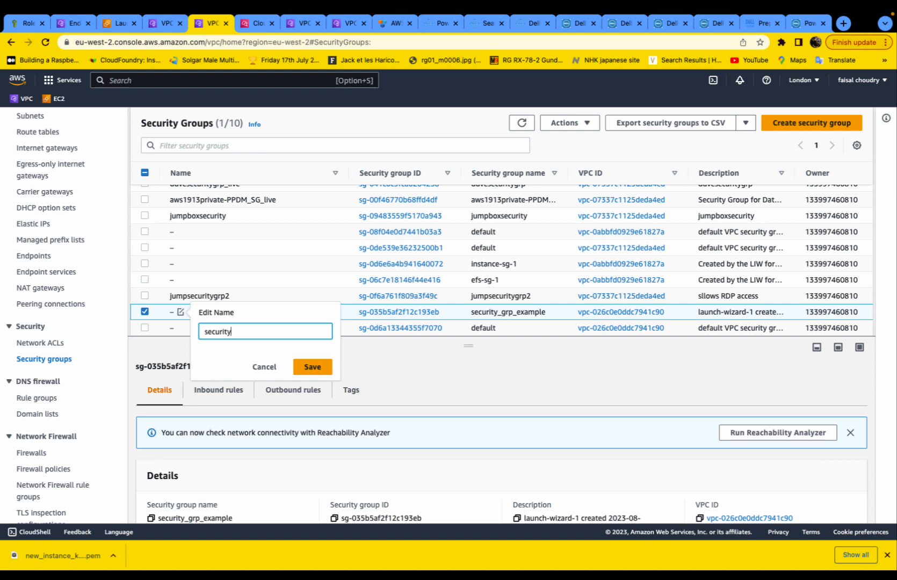
text(security_grp_example)
text(ubuntu)
text(_)
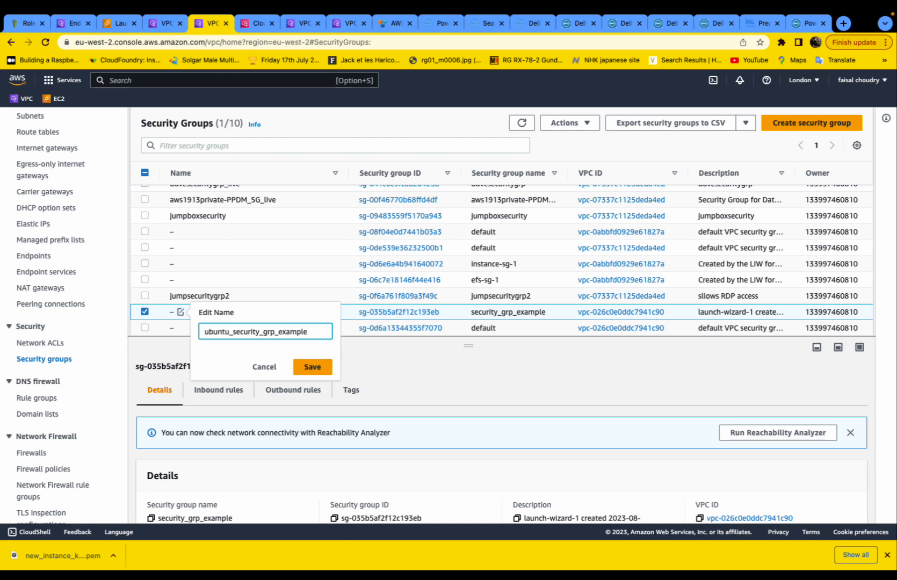
click(298, 366)
- Open the details of security group sg-035b5af2f12c193eb
scroll(596, 315, right, 3)
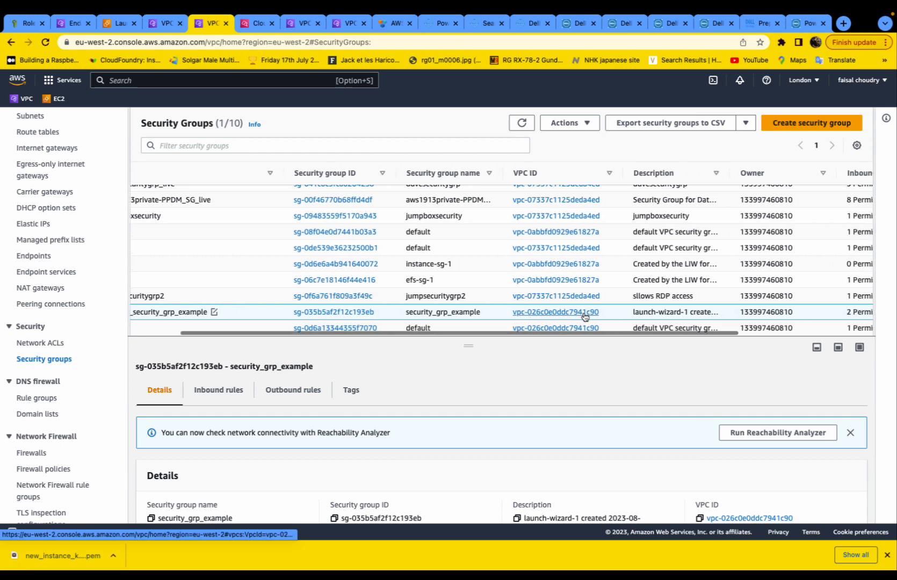
drag(735, 172, 813, 170)
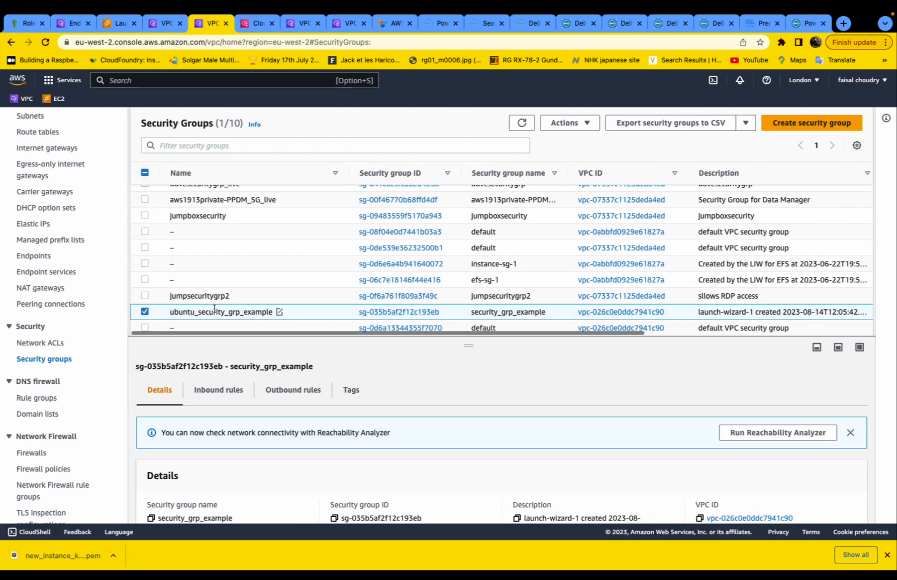
click(364, 316)
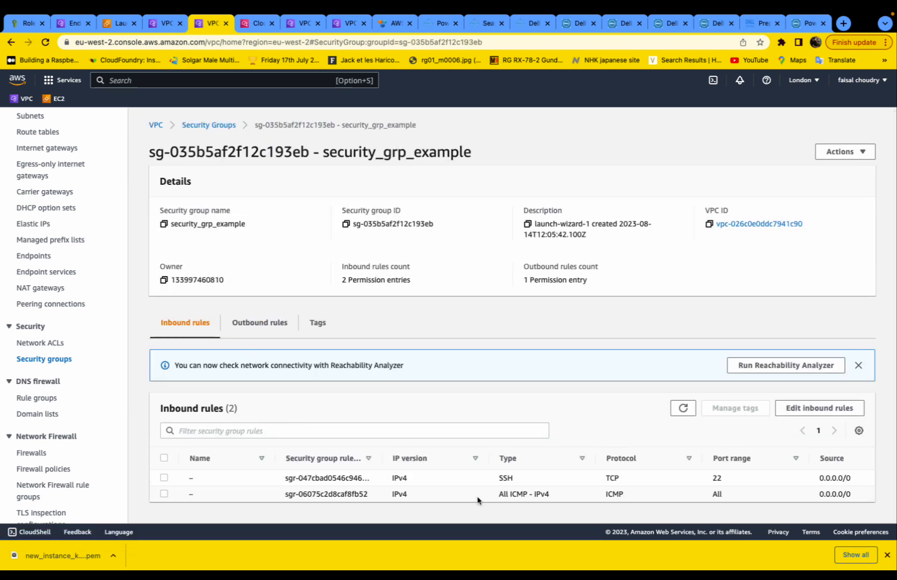
- Start adding a third inbound rule, then cancel, keeping the two existing rules
click(819, 408)
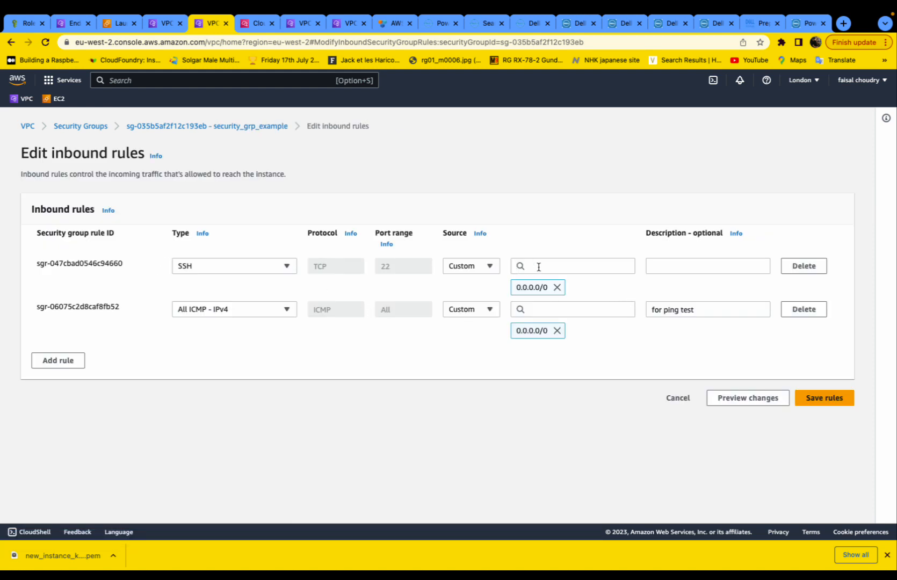
click(56, 365)
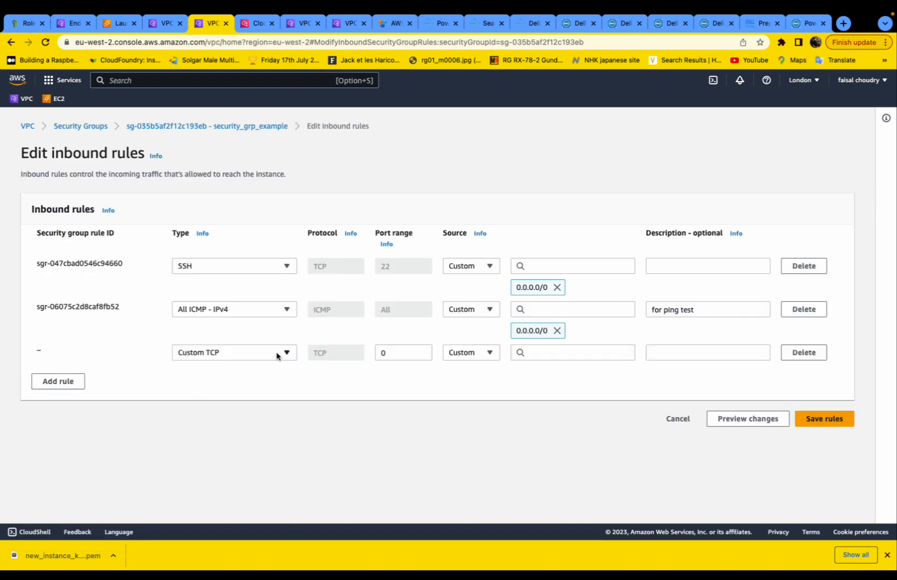
click(279, 353)
scroll(241, 231, down, 3)
scroll(242, 232, down, 3)
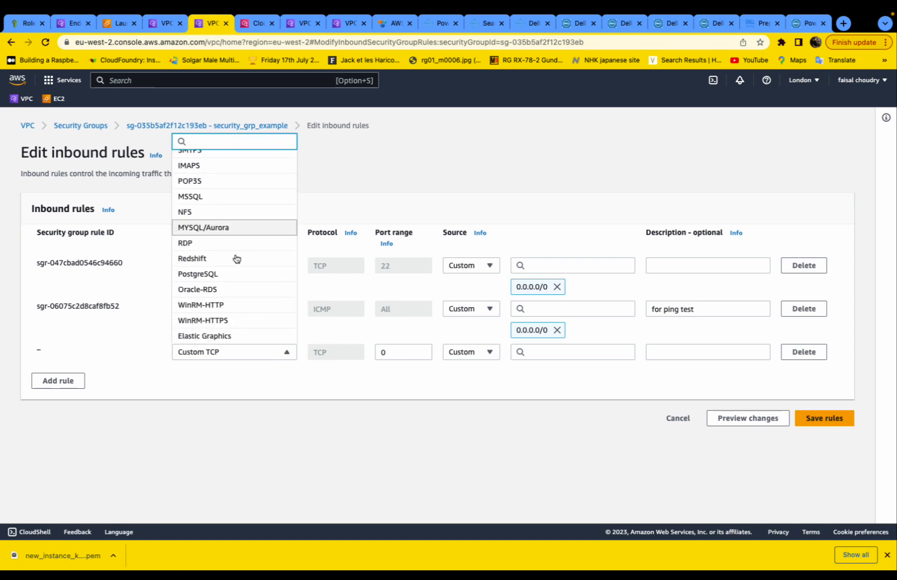
click(225, 386)
click(677, 418)
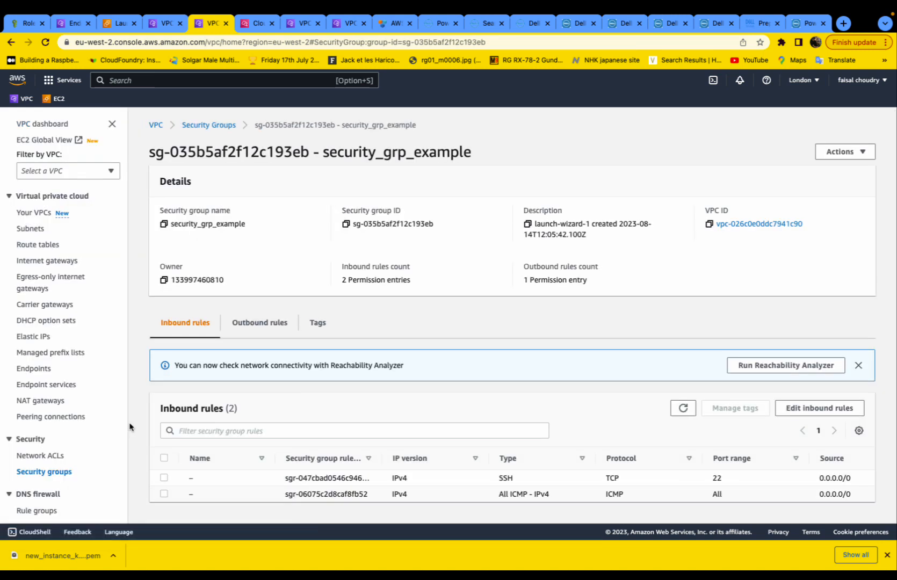
- Show the outbound rules: a single All traffic rule to 0.0.0.0/0
click(257, 323)
drag(382, 460, 404, 459)
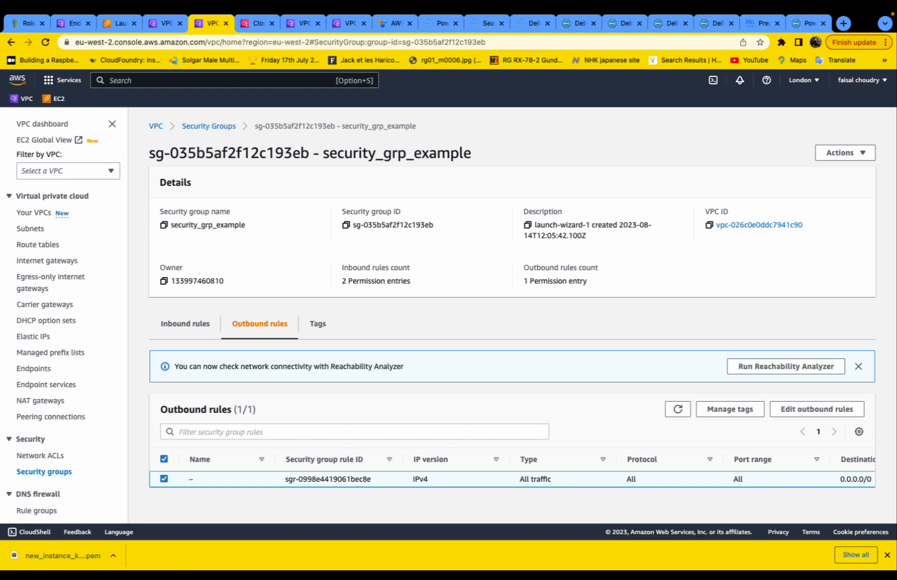
click(24, 100)
- Check vpc_example's associated 11.11.0.0/26 CIDR block, then go back to the VPC list
click(42, 213)
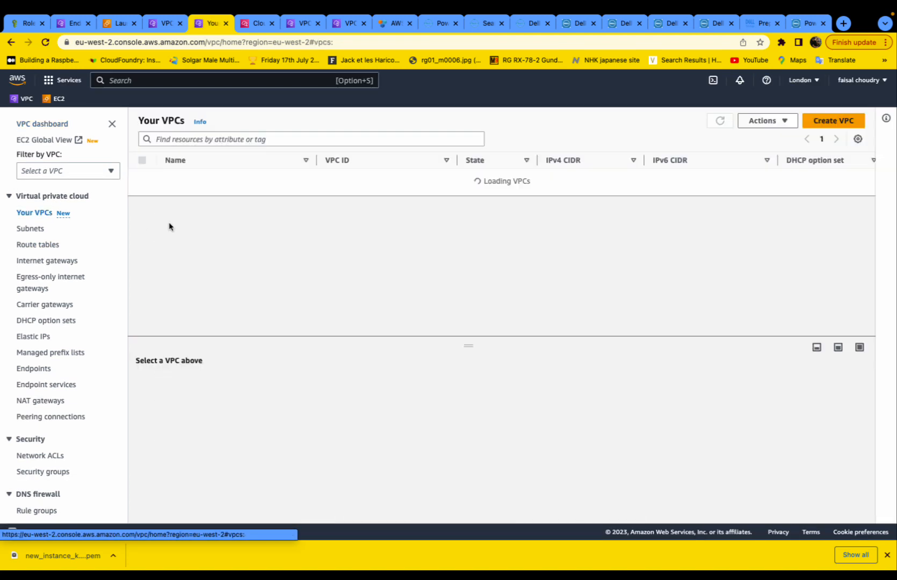
click(348, 182)
scroll(420, 372, down, 5)
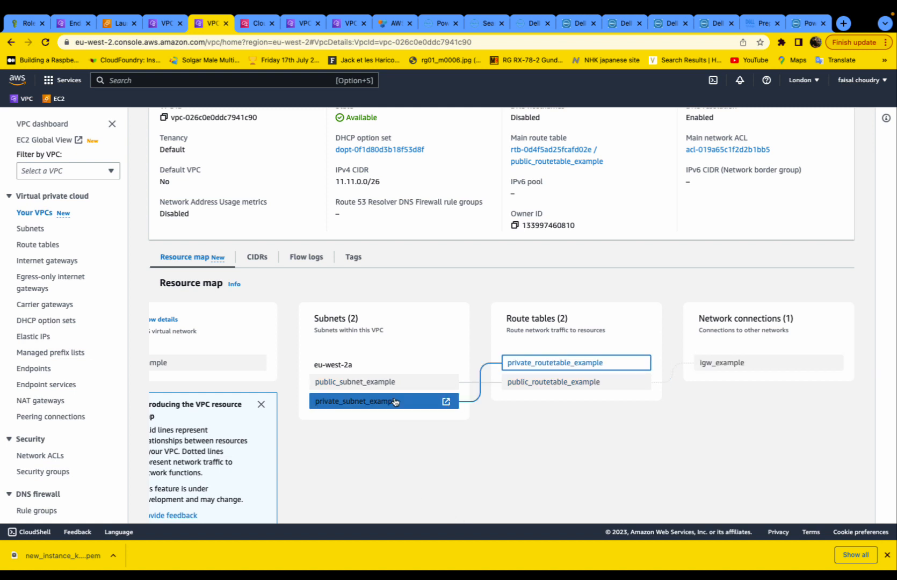
click(259, 261)
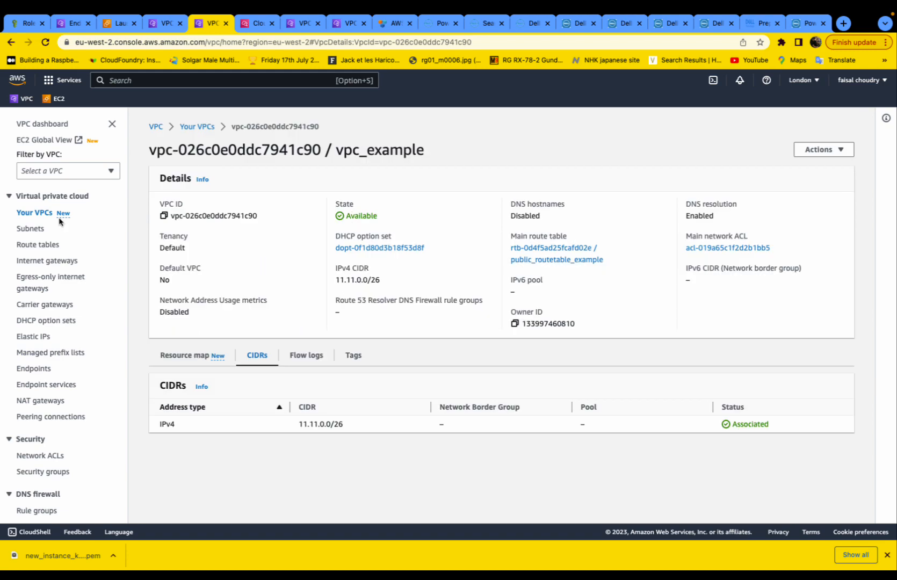
click(36, 213)
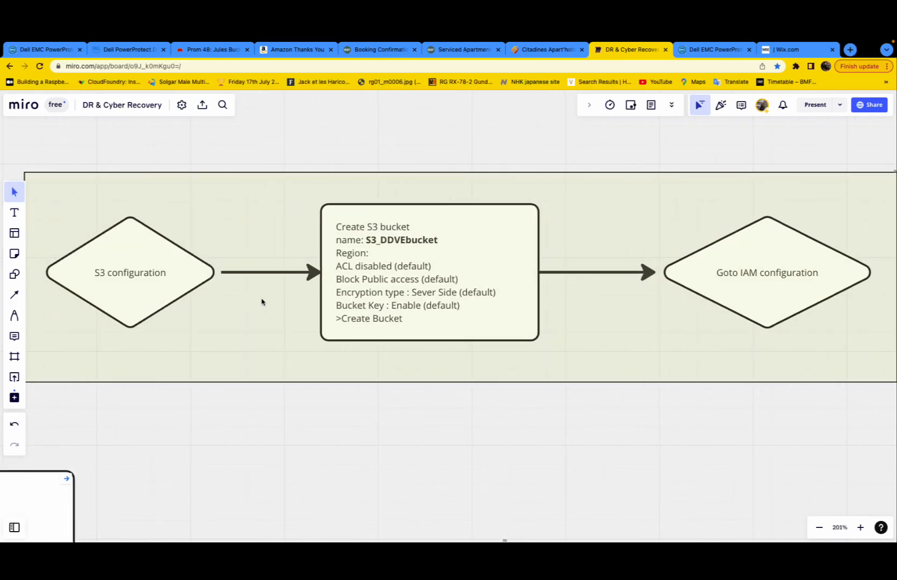
scroll(263, 301, left, 3)
scroll(262, 302, up, 5)
scroll(263, 302, up, 1)
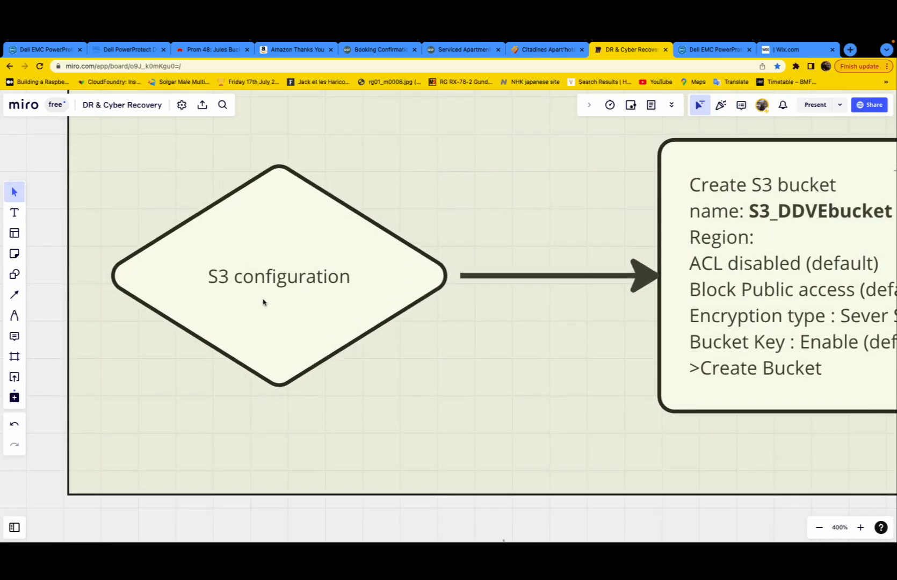
scroll(264, 302, up, 2)
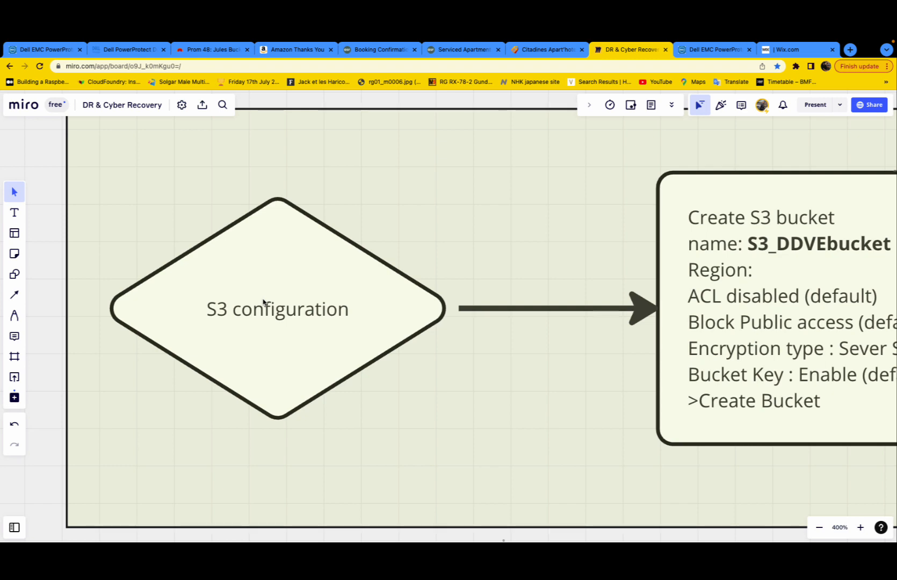
scroll(263, 302, down, 5)
scroll(263, 302, up, 5)
scroll(264, 302, up, 1)
scroll(263, 302, right, 2)
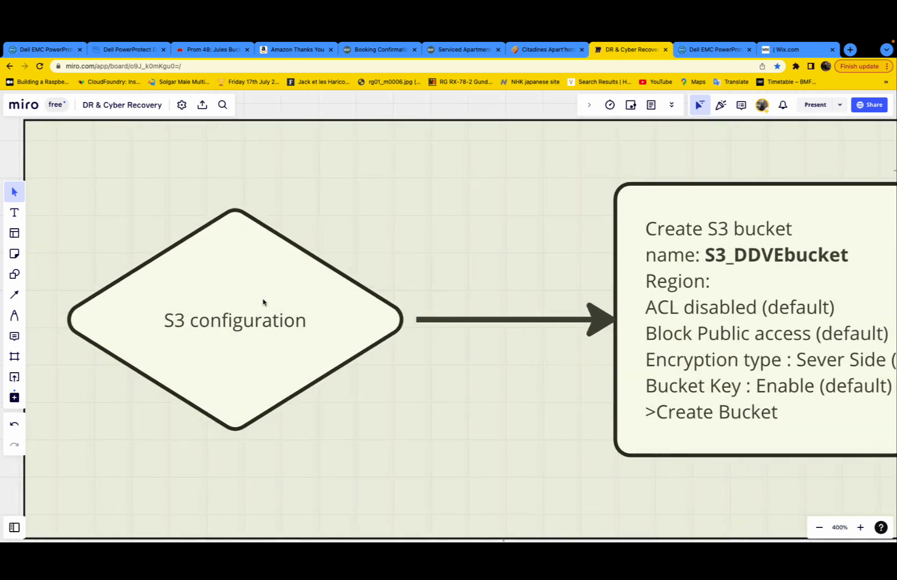
scroll(263, 301, right, 10)
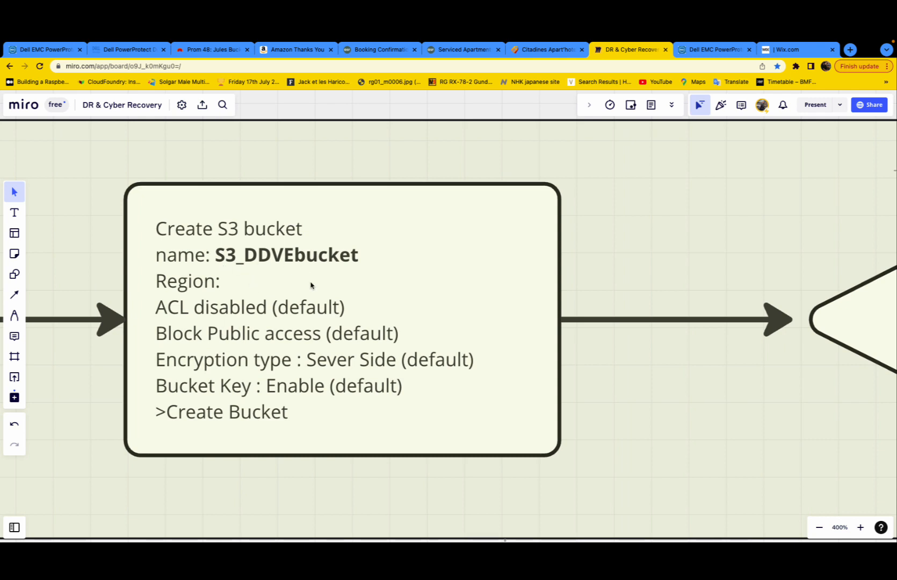
scroll(310, 285, right, 1)
scroll(310, 285, right, 10)
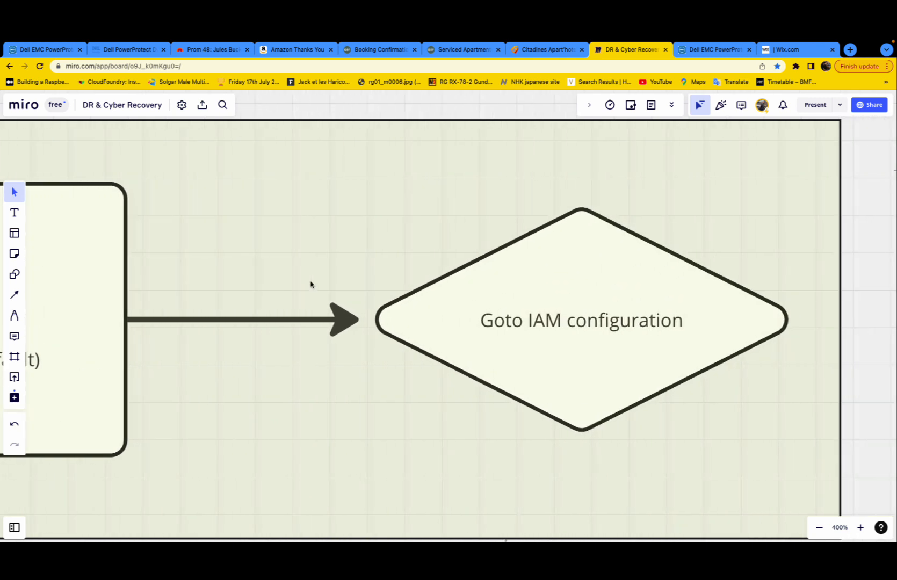
scroll(311, 286, down, 1)
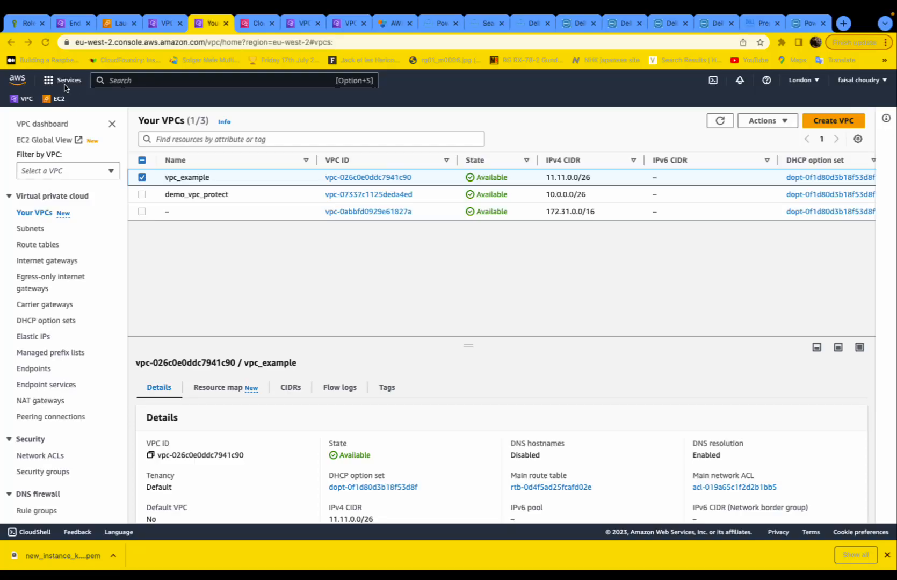
- Start a new S3 bucket and enter the name s3_bucket_exam
click(65, 83)
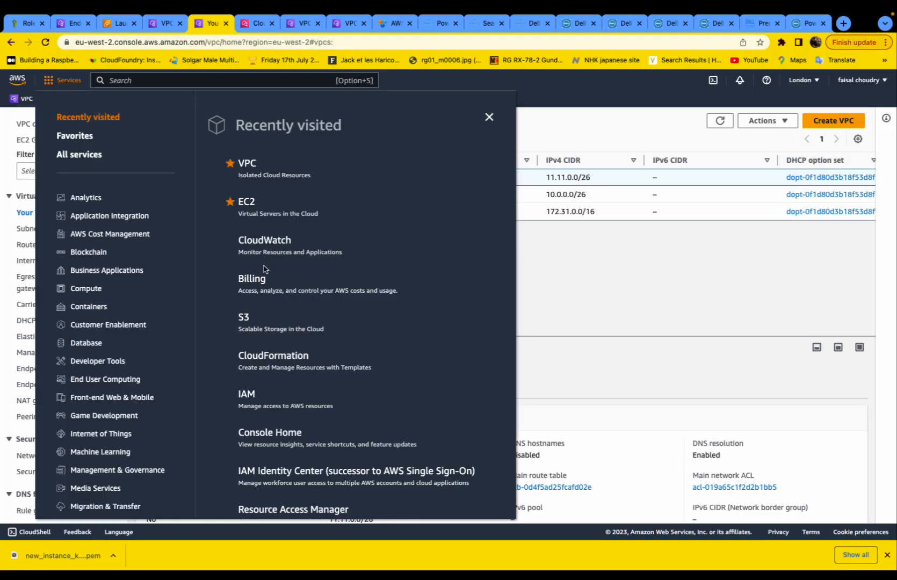
click(237, 317)
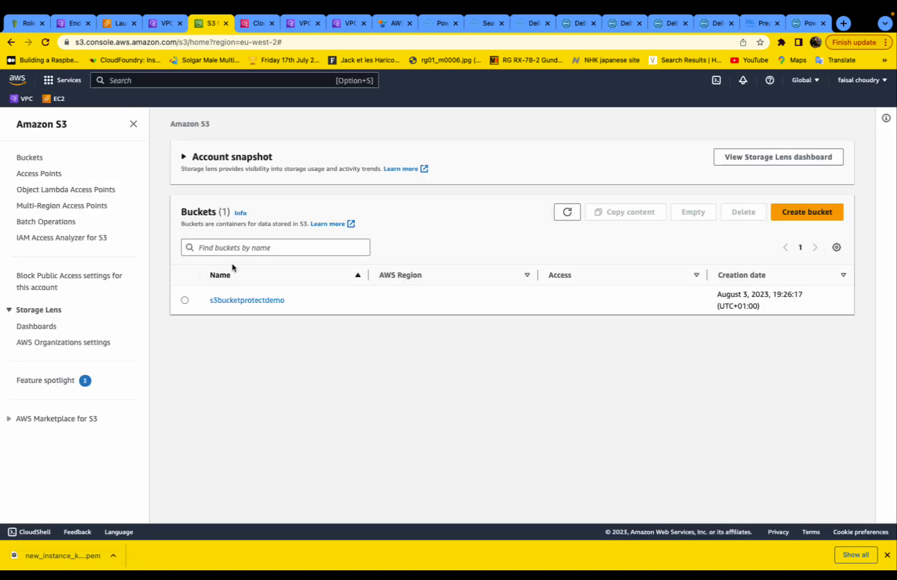
click(808, 213)
click(215, 258)
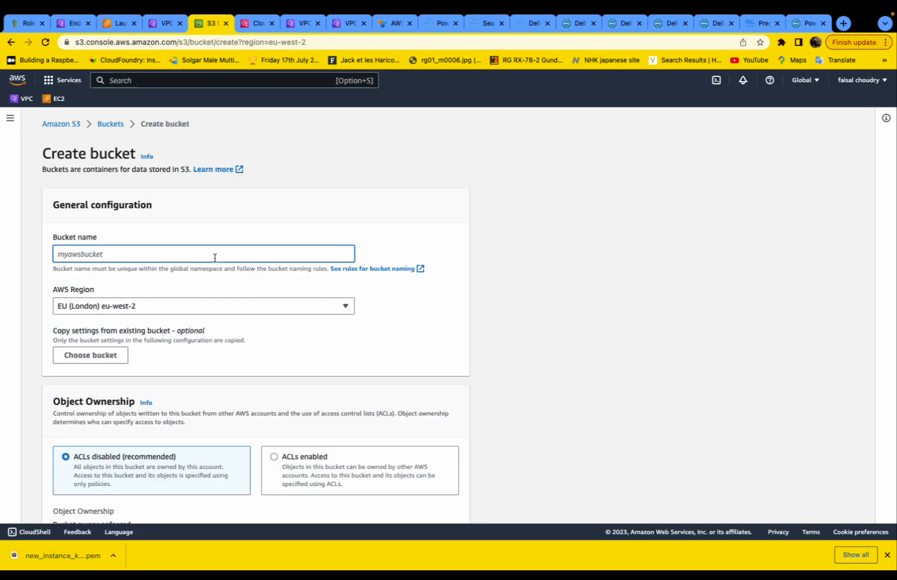
text(s3_bucket_example1)
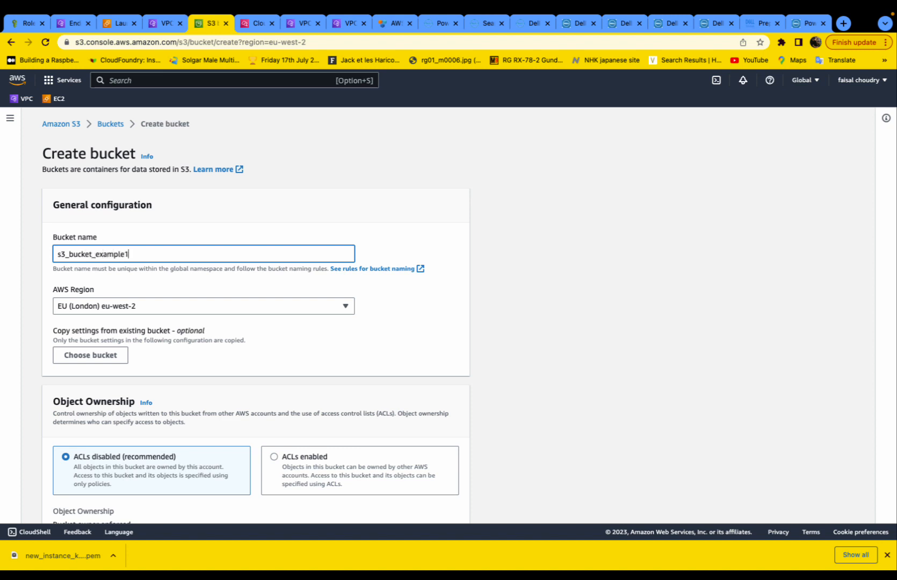
- Keep Block all public access enabled and review the advanced bucket settings
scroll(200, 350, down, 3)
scroll(521, 342, down, 3)
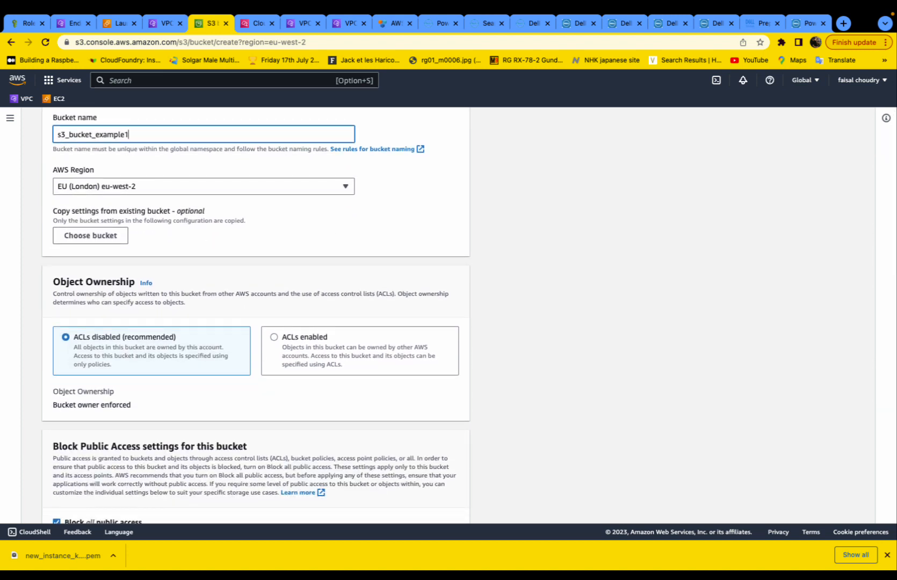
scroll(332, 370, down, 5)
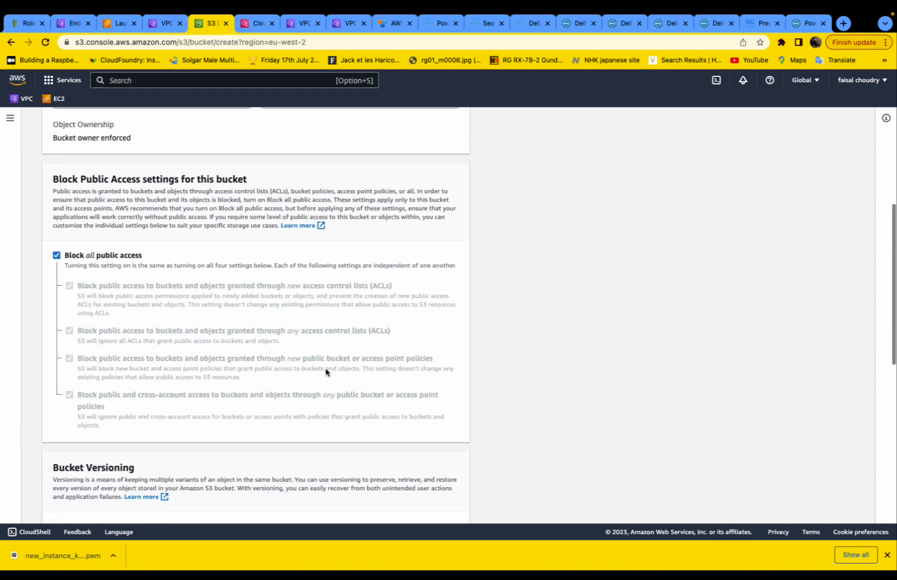
click(56, 256)
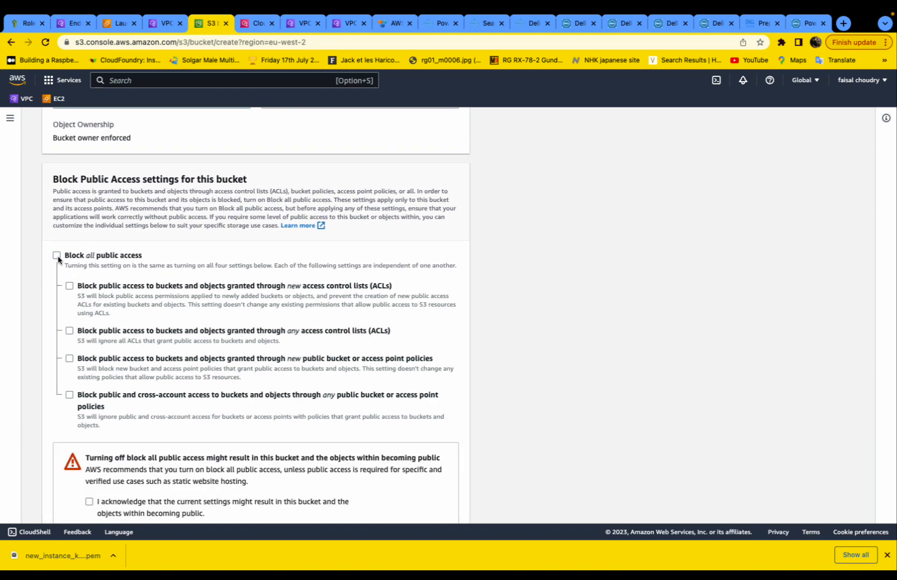
click(57, 256)
scroll(102, 285, down, 2)
scroll(102, 285, up, 1)
click(57, 221)
scroll(174, 405, down, 1)
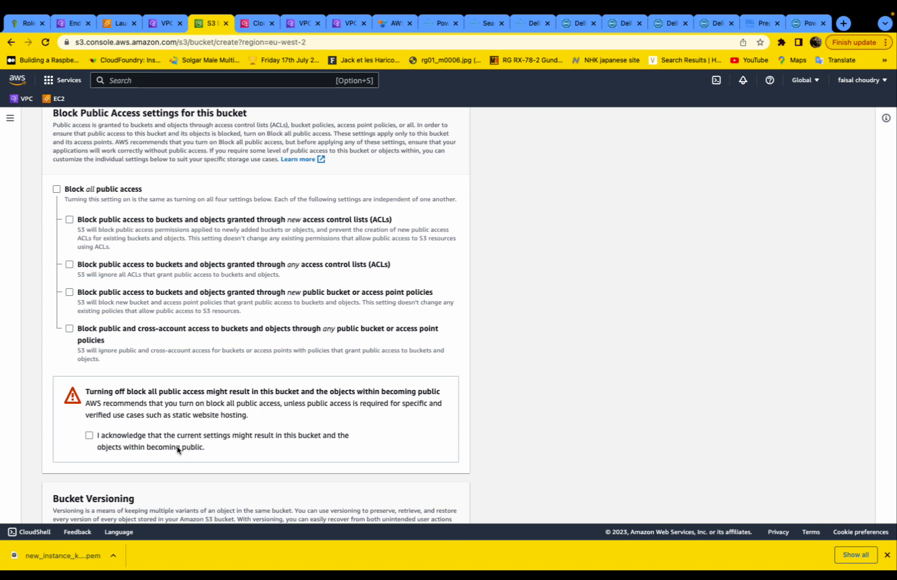
click(57, 190)
scroll(106, 275, down, 5)
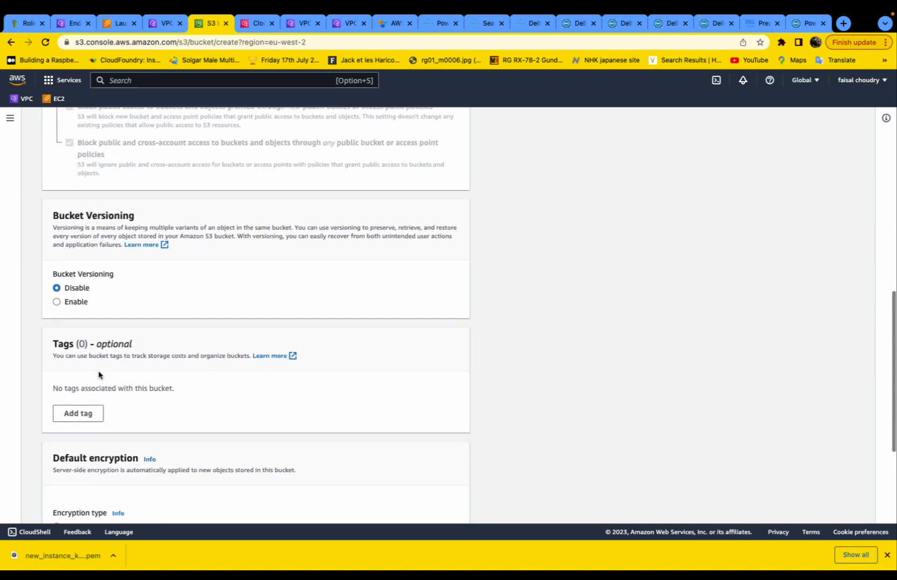
scroll(98, 374, down, 2)
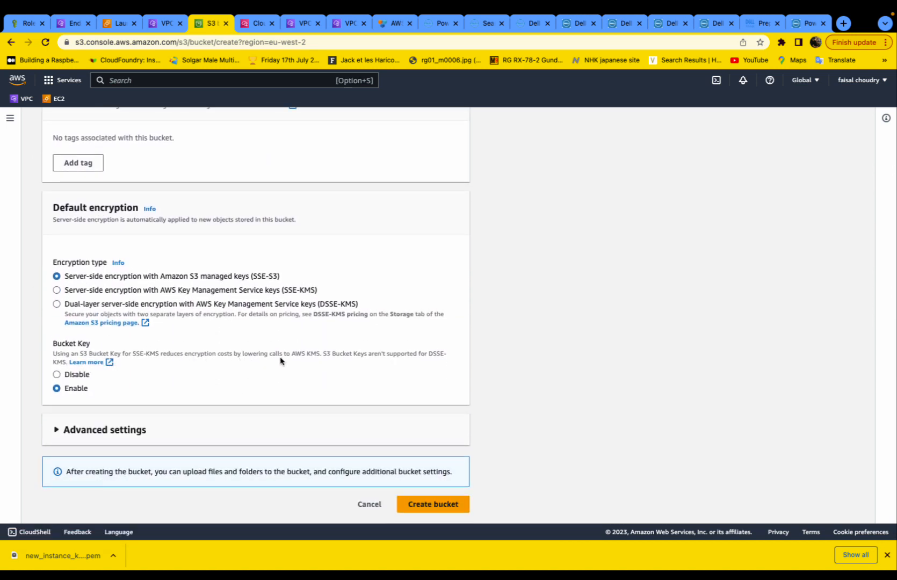
click(56, 430)
scroll(161, 434, down, 3)
scroll(384, 456, up, 1)
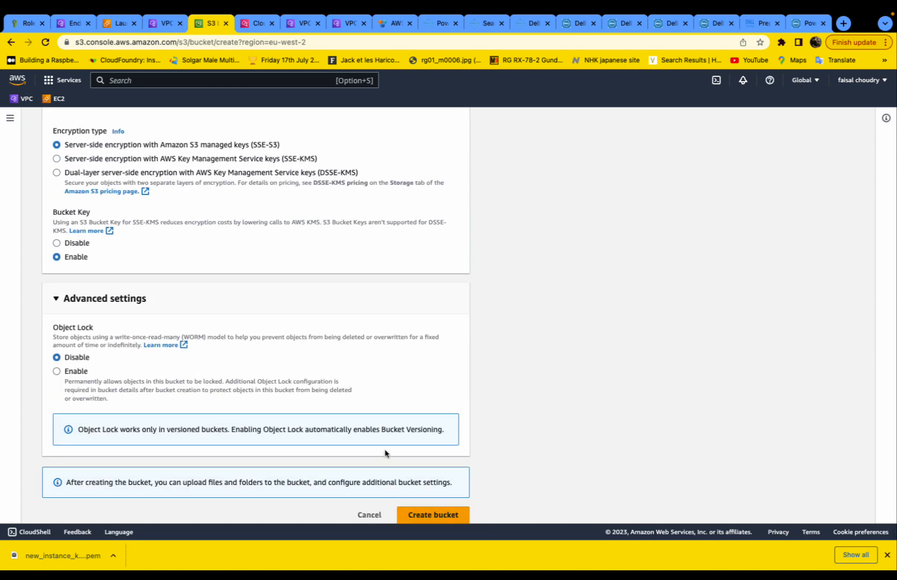
- Correct the bucket name to s3bucketexample3 and create the bucket in eu-west-2
click(429, 513)
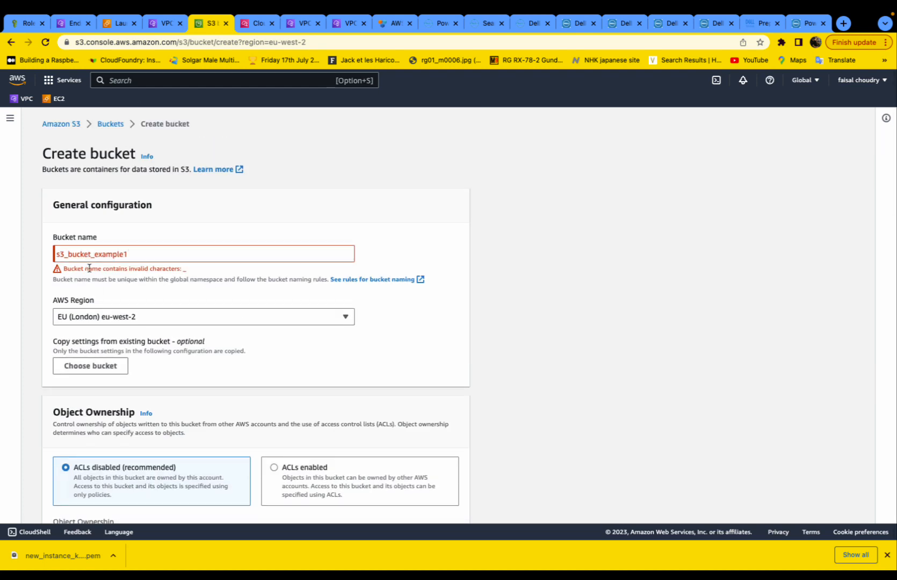
click(69, 258)
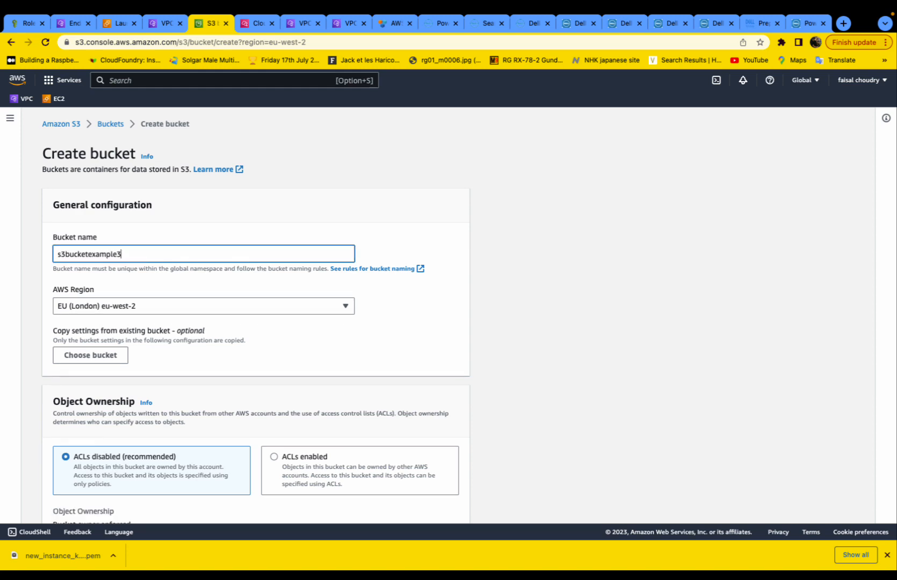
scroll(426, 436, down, 15)
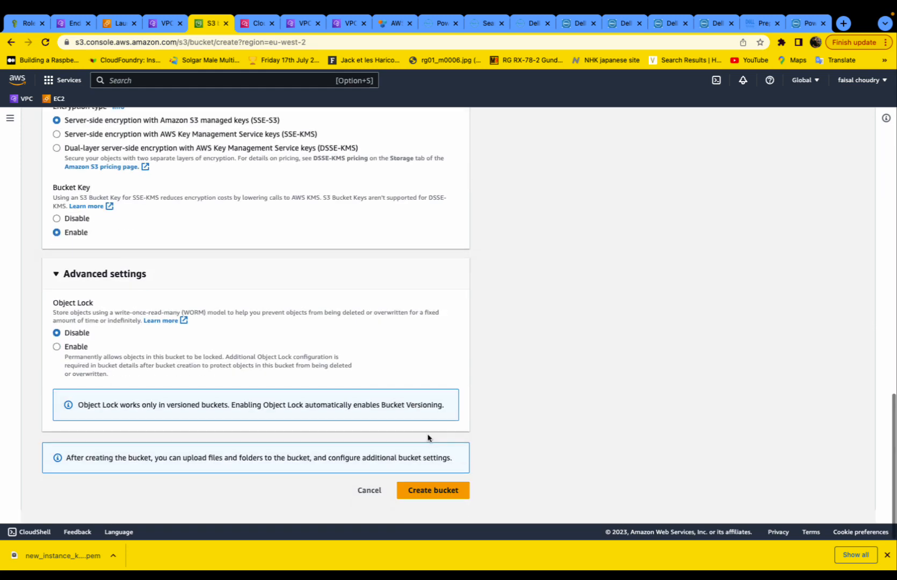
click(439, 503)
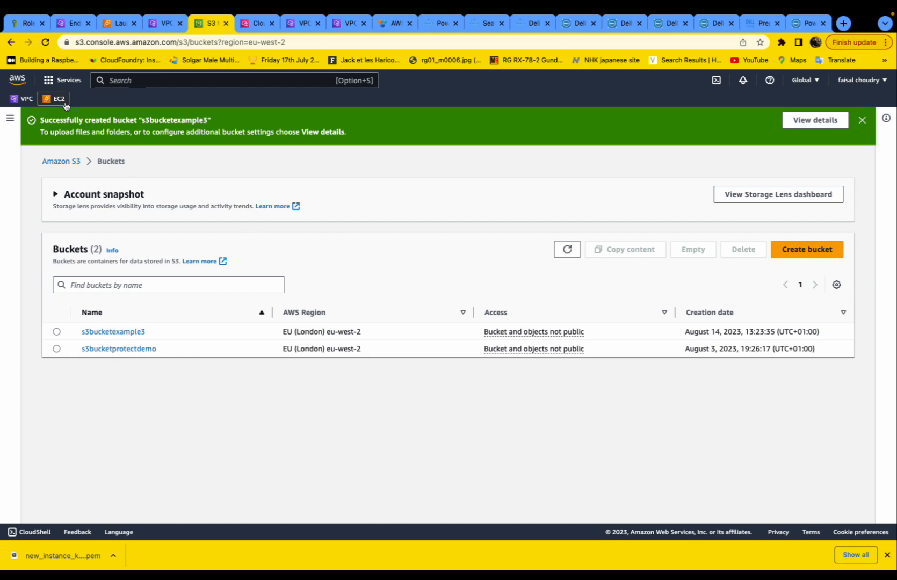
click(54, 98)
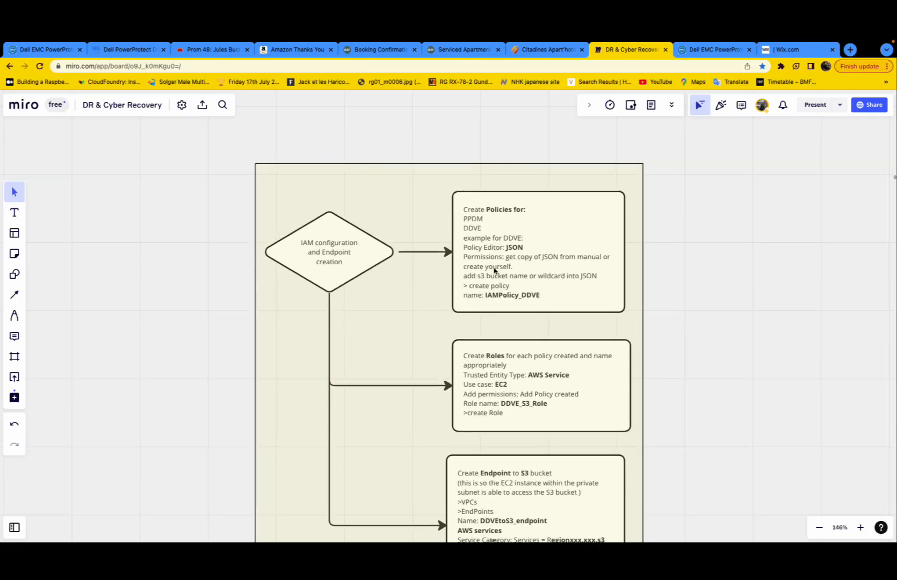
scroll(494, 270, down, 2)
scroll(494, 270, down, 2)
scroll(490, 271, left, 2)
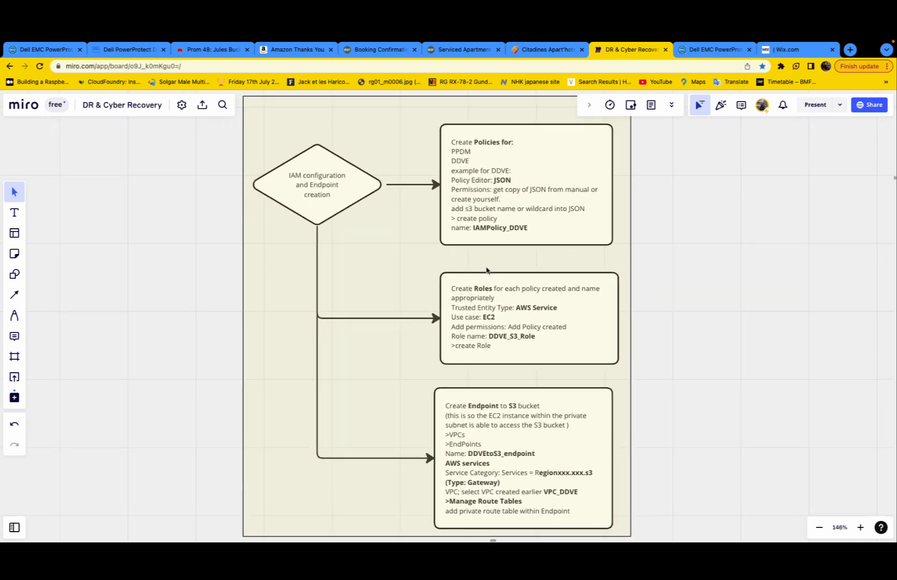
scroll(371, 263, up, 8)
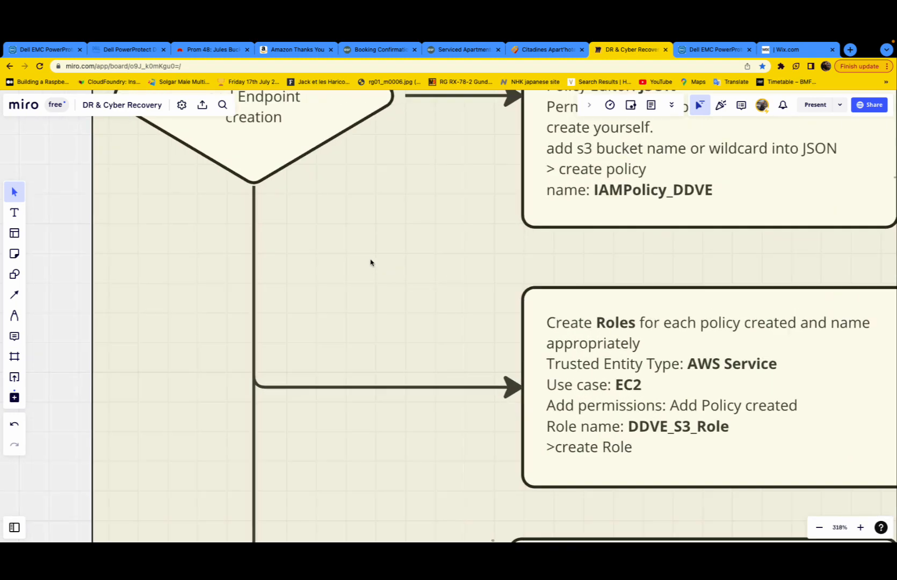
scroll(370, 263, up, 2)
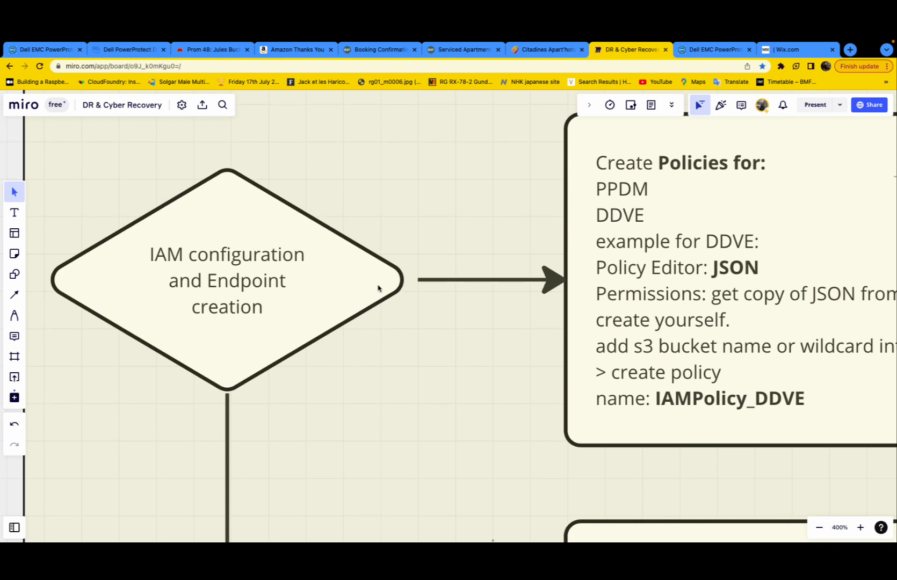
scroll(377, 288, right, 15)
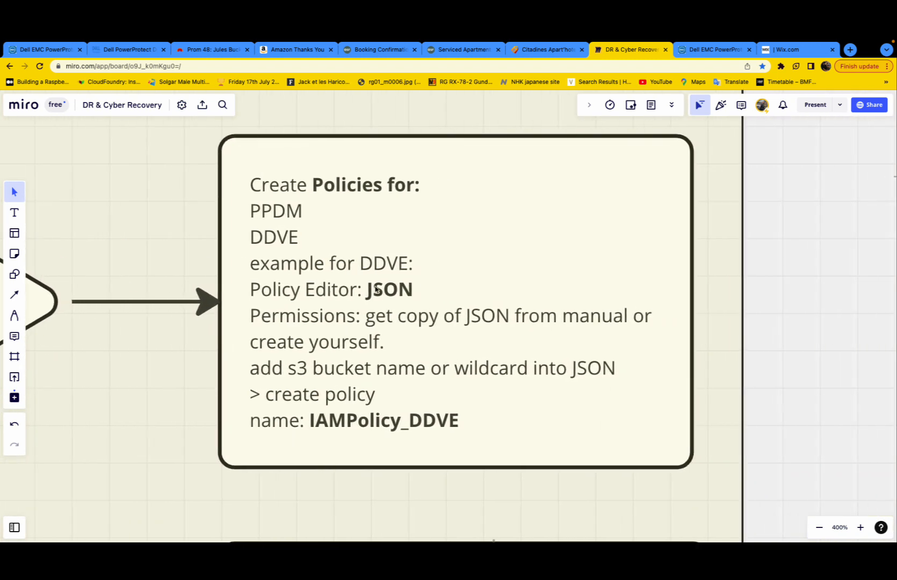
scroll(376, 289, right, 1)
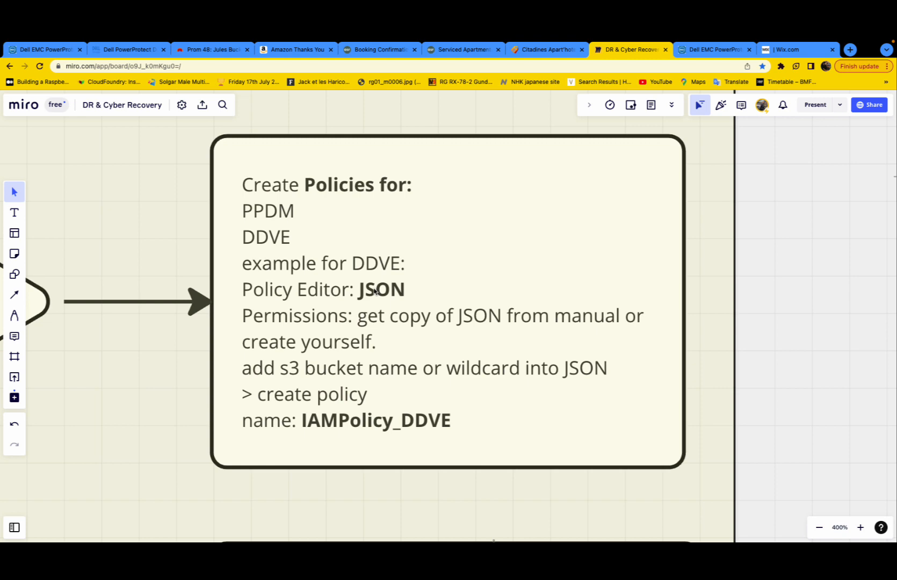
scroll(375, 291, down, 4)
scroll(375, 291, left, 10)
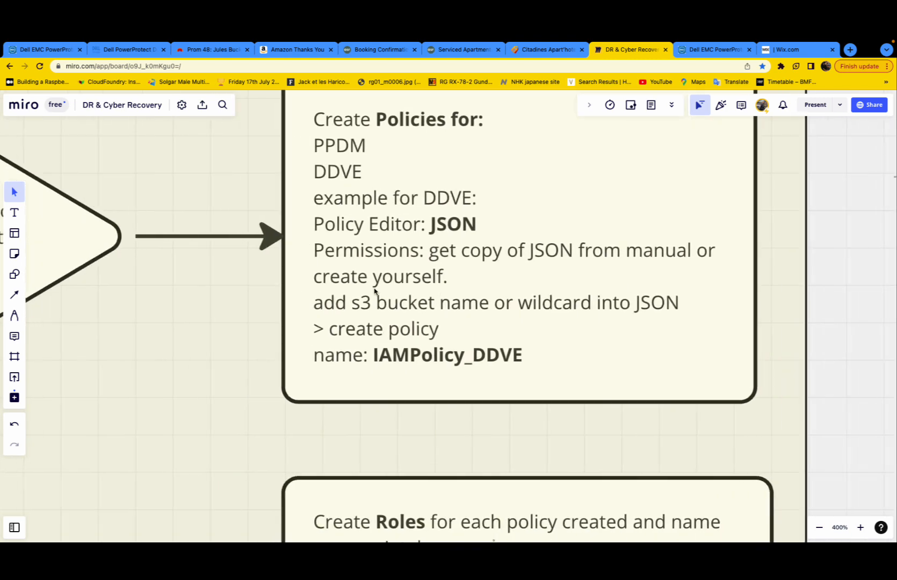
scroll(374, 291, down, 6)
scroll(374, 291, right, 7)
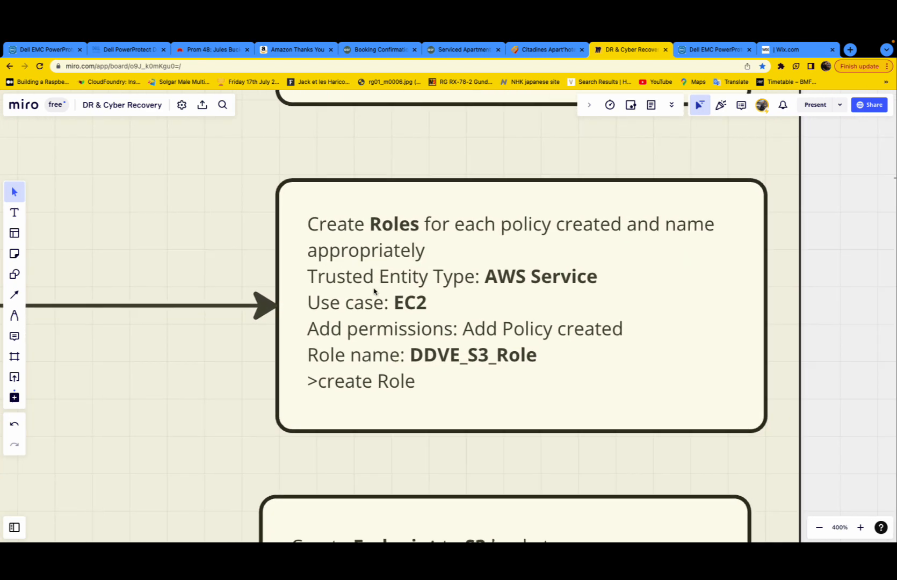
scroll(376, 295, left, 9)
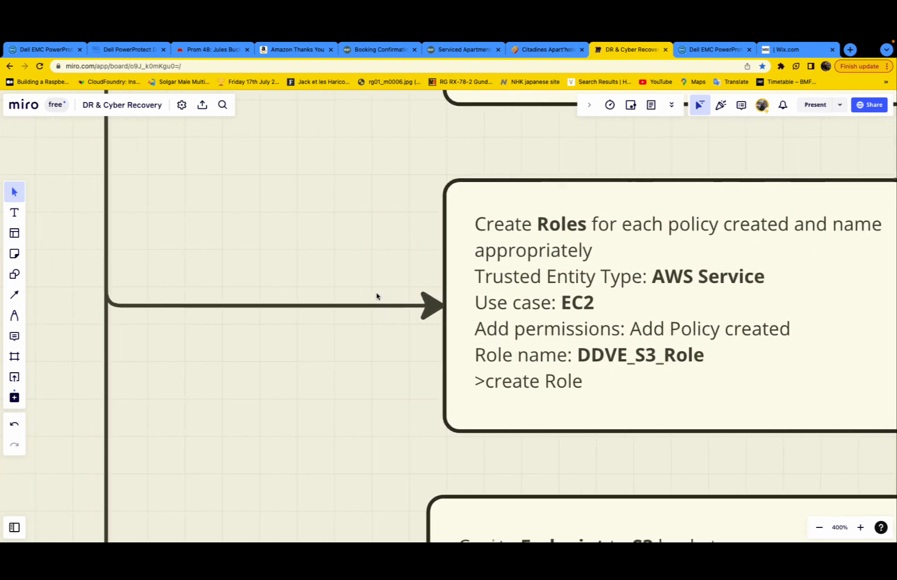
scroll(375, 295, down, 8)
scroll(376, 295, down, 3)
scroll(376, 295, right, 7)
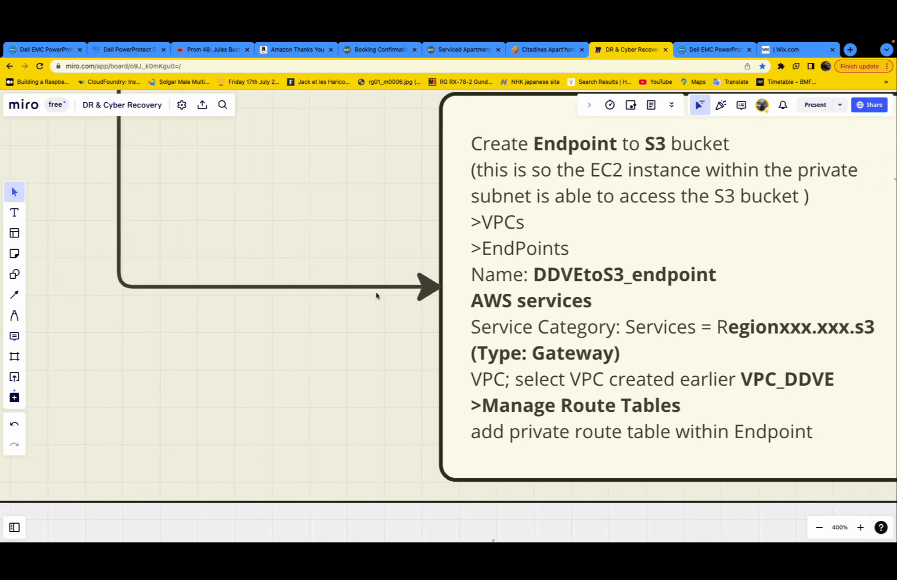
scroll(378, 295, up, 1)
scroll(378, 296, right, 1)
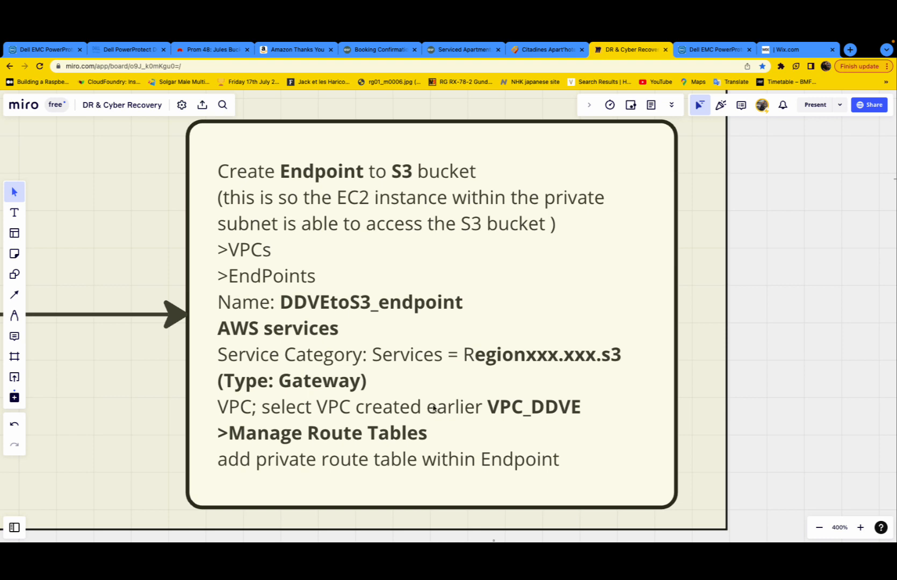
scroll(434, 408, down, 5)
scroll(434, 408, up, 3)
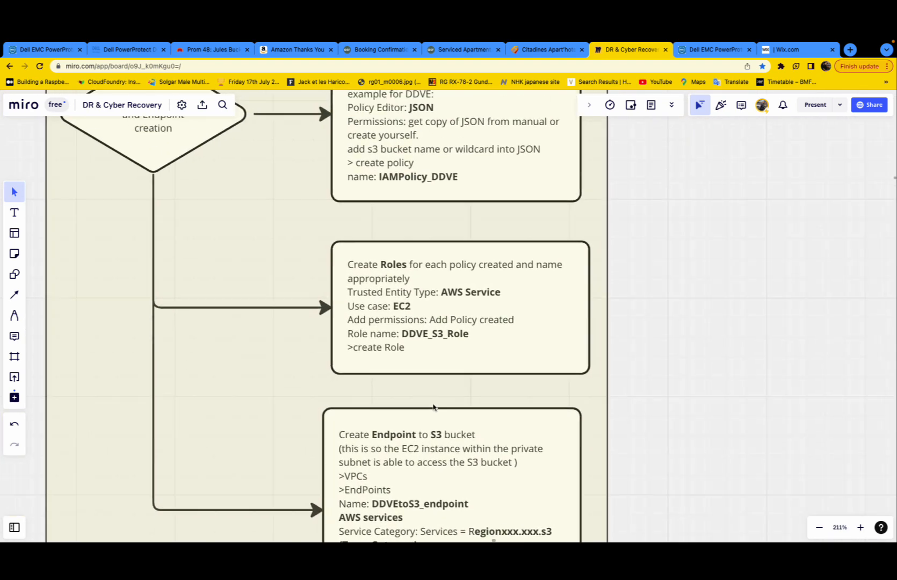
scroll(433, 408, down, 4)
scroll(434, 409, down, 1)
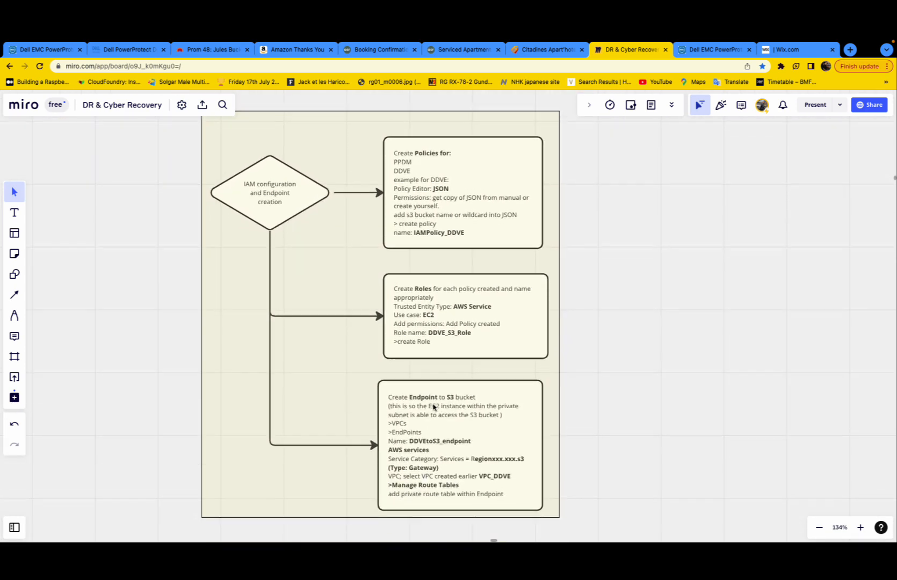
scroll(434, 407, down, 1)
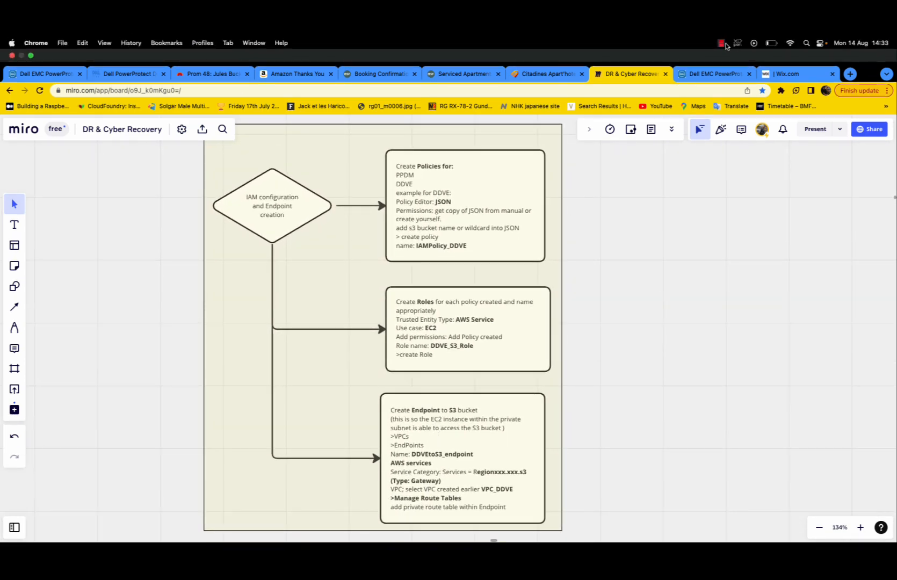
- Search for IAM and start a new policy from the Policies page
click(721, 19)
click(727, 61)
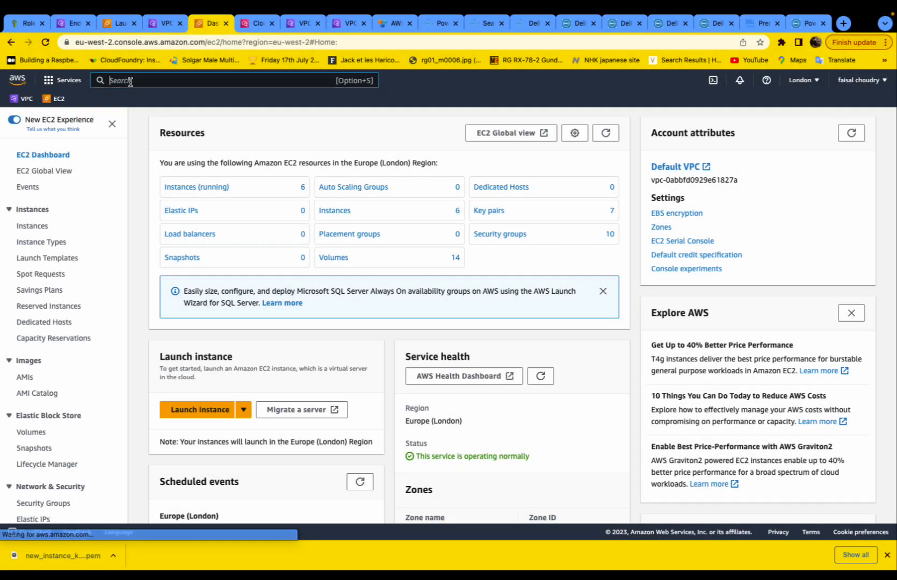
text(iam)
click(263, 183)
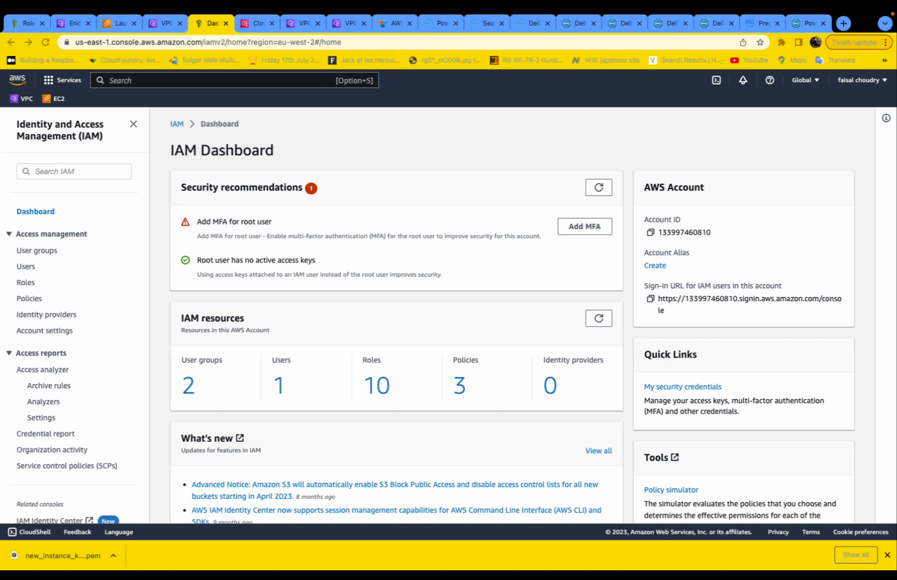
click(29, 299)
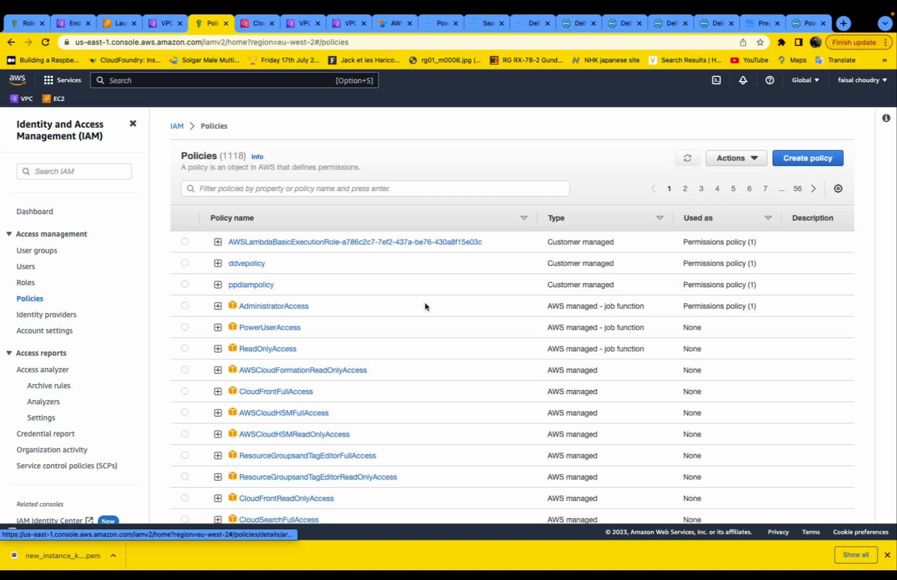
click(820, 157)
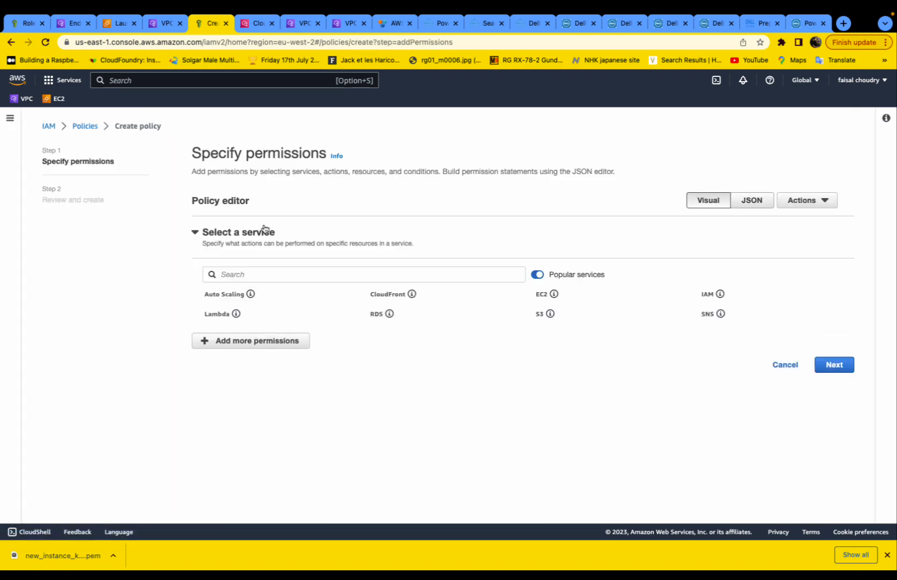
- Choose S3 as the service in the visual editor and allow all S3 actions
click(751, 203)
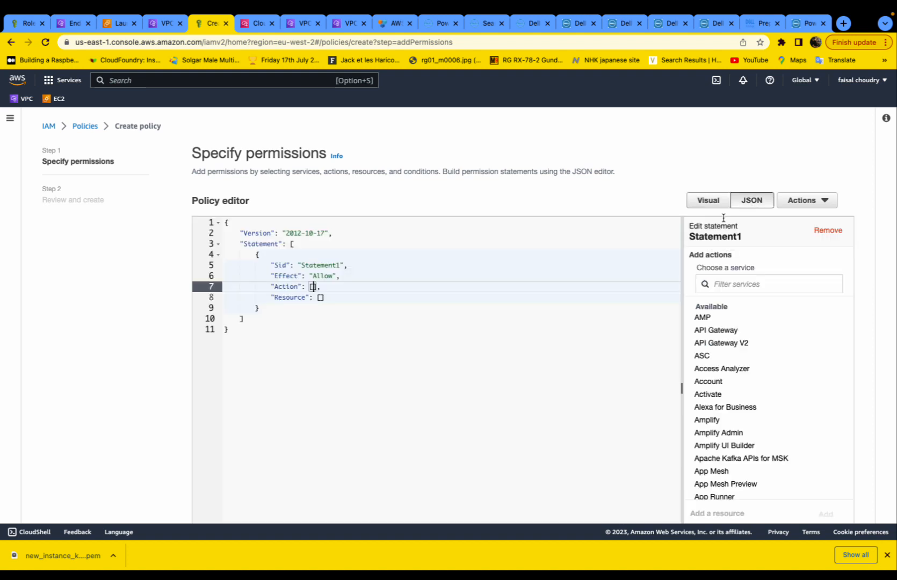
click(708, 200)
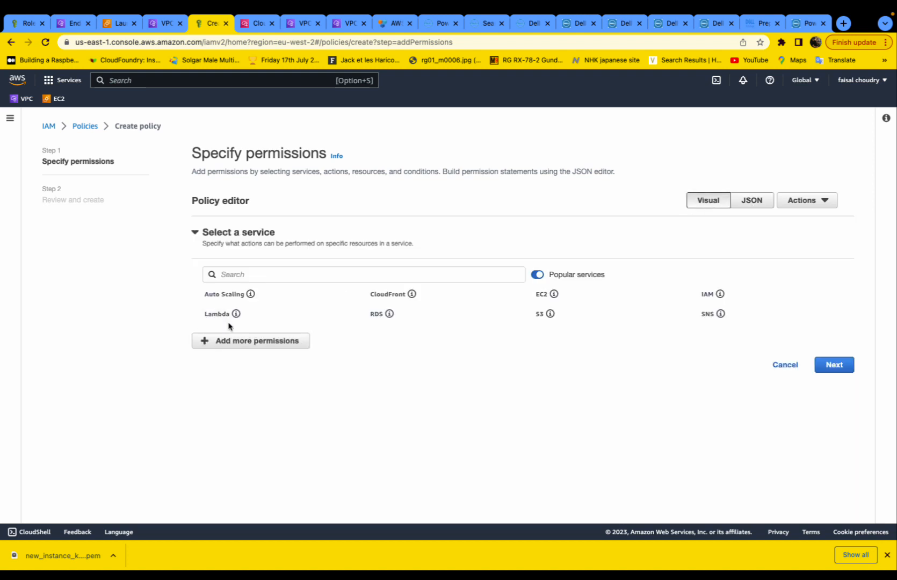
click(550, 314)
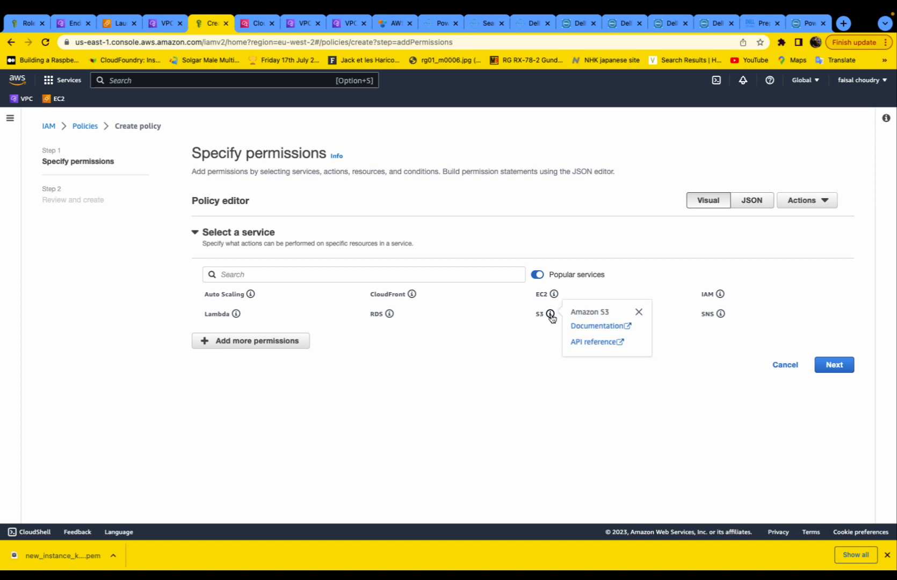
click(539, 314)
scroll(366, 403, down, 2)
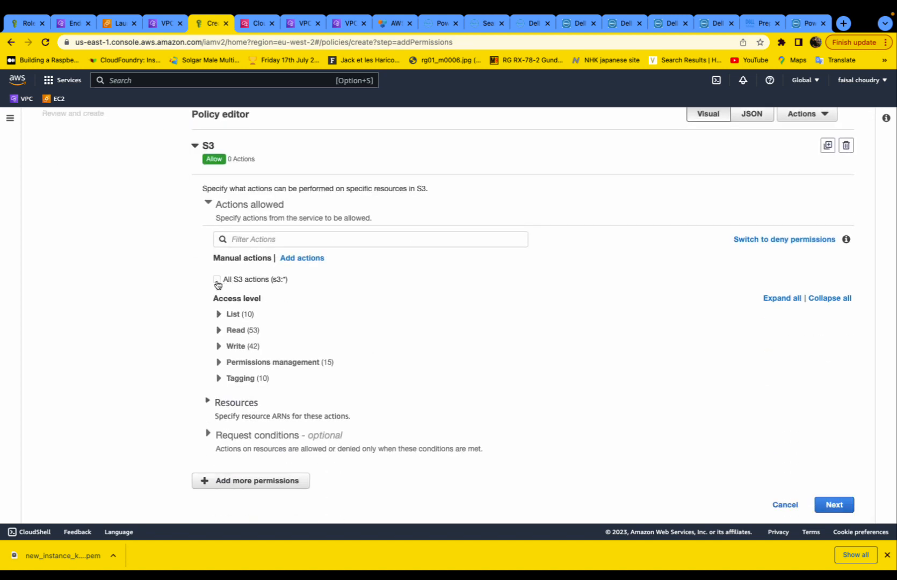
click(217, 280)
click(223, 331)
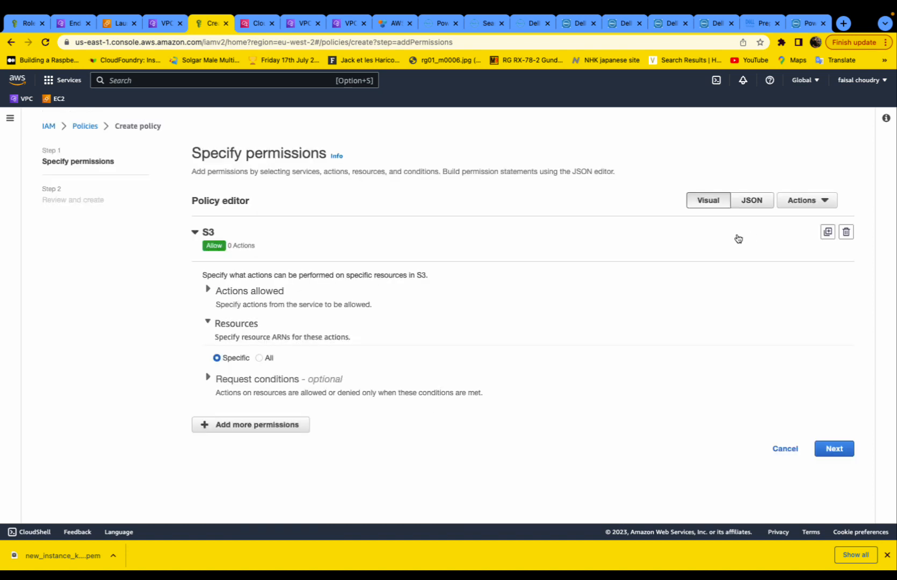
- Replace the policy JSON with the prepared s3bucketprotectdemo list/get/put/delete policy
click(751, 201)
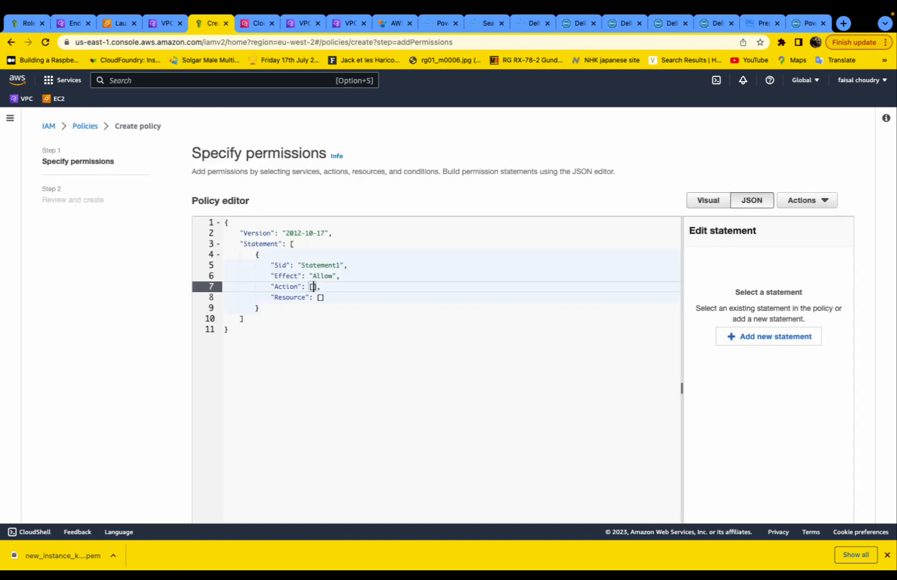
key(super+Tab)
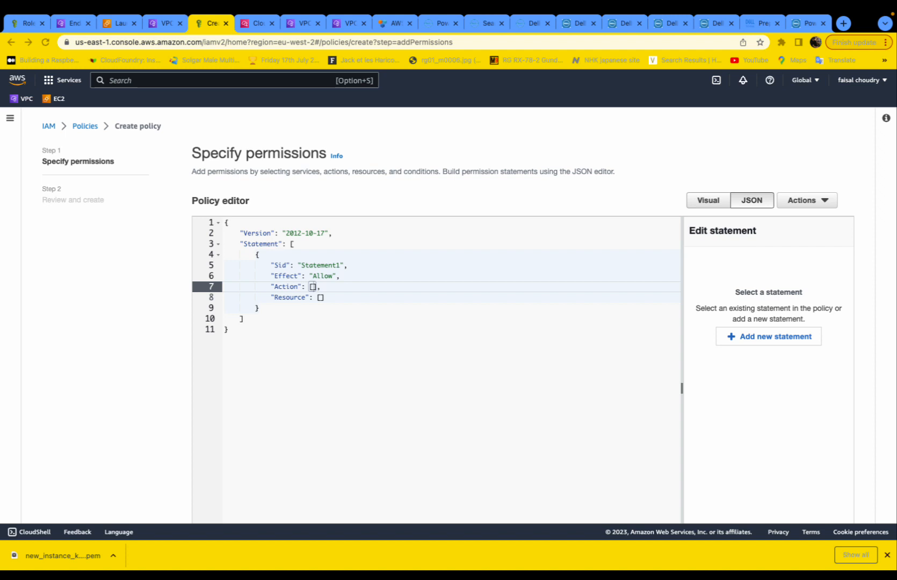
click(215, 370)
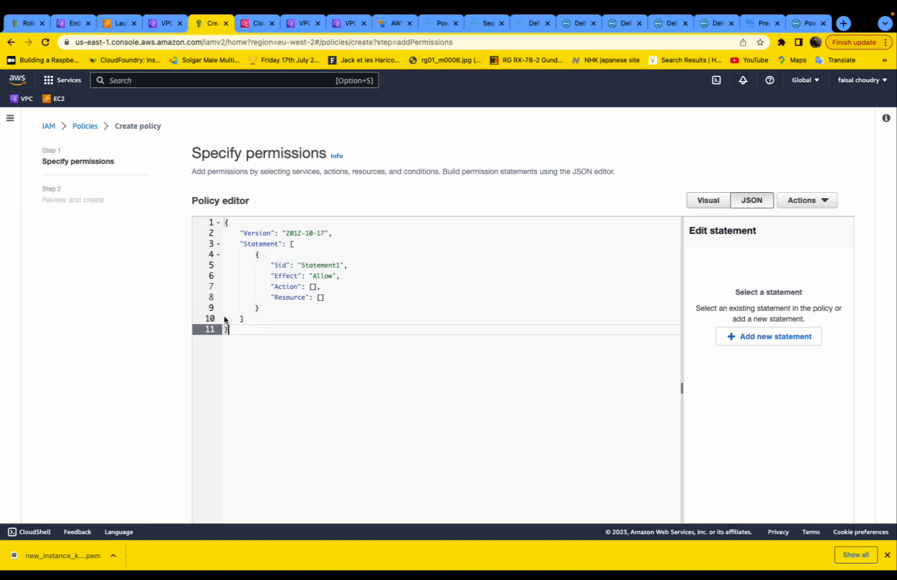
key(super+a)
text({     "Version": "2012-10-17",     "Statement": [         {             "Effect": "Allow",             "Action": [                 "s3:ListBucket"             ],             "Resource": "arn:aws:s3:::s3bucketprotectdemo"         },         {             "Effect": "Allow",             "Action": [                 "s3:GetObject",                 "s3:PutObject",                 "s3:DeleteObject"             ],             "Resource": "arn:aws:s3:::s3bucketprotectdemo/*"         }     ] })
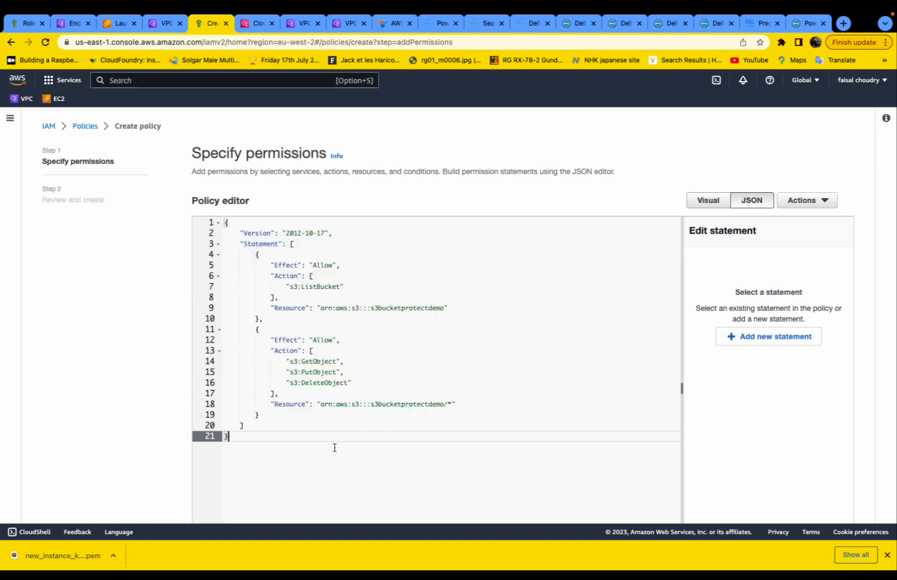
scroll(477, 269, down, 3)
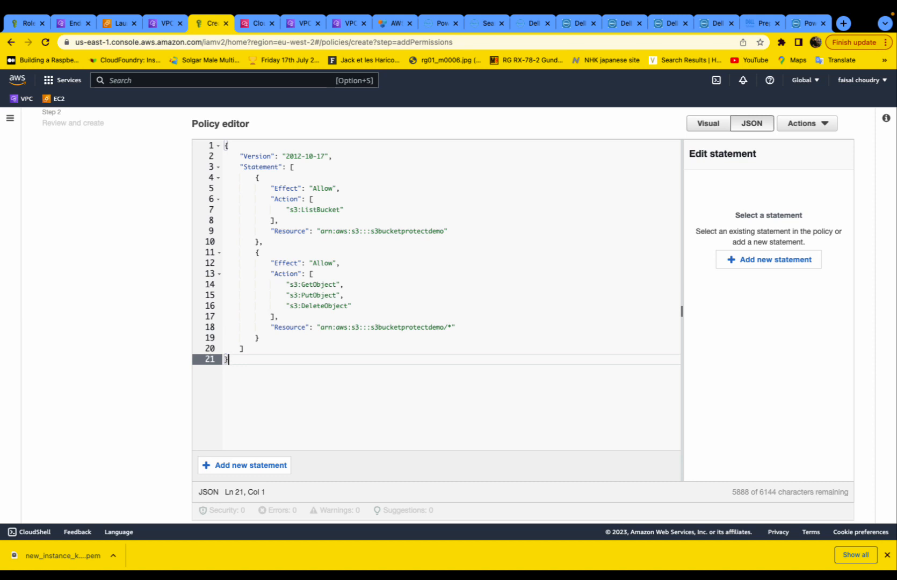
drag(370, 327, 449, 328)
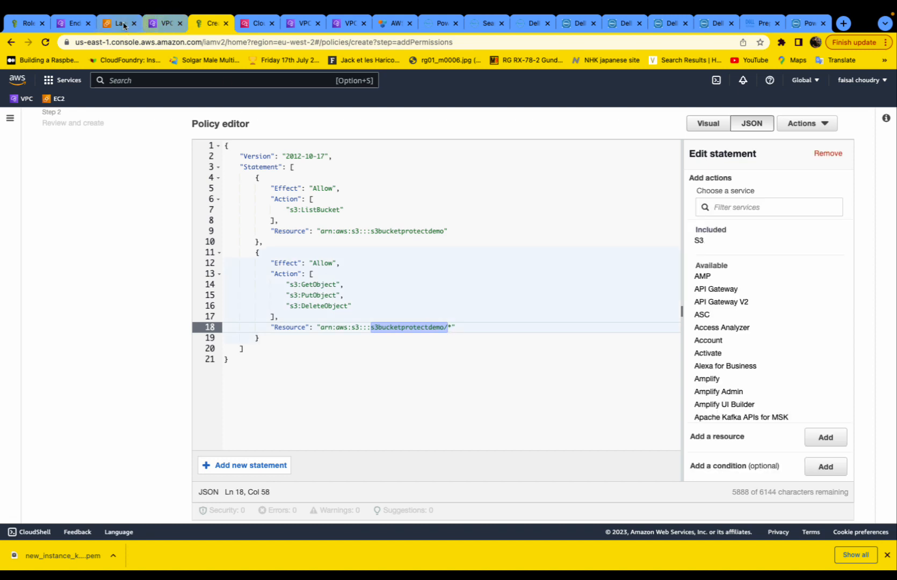
- Copy the bucket name s3bucketexample3 from the S3 Buckets list
click(119, 23)
click(63, 80)
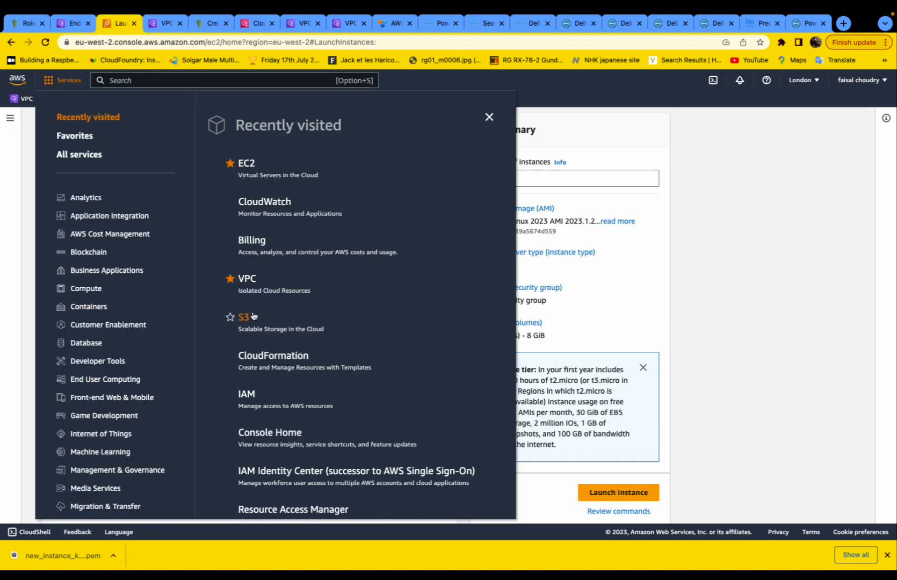
click(243, 315)
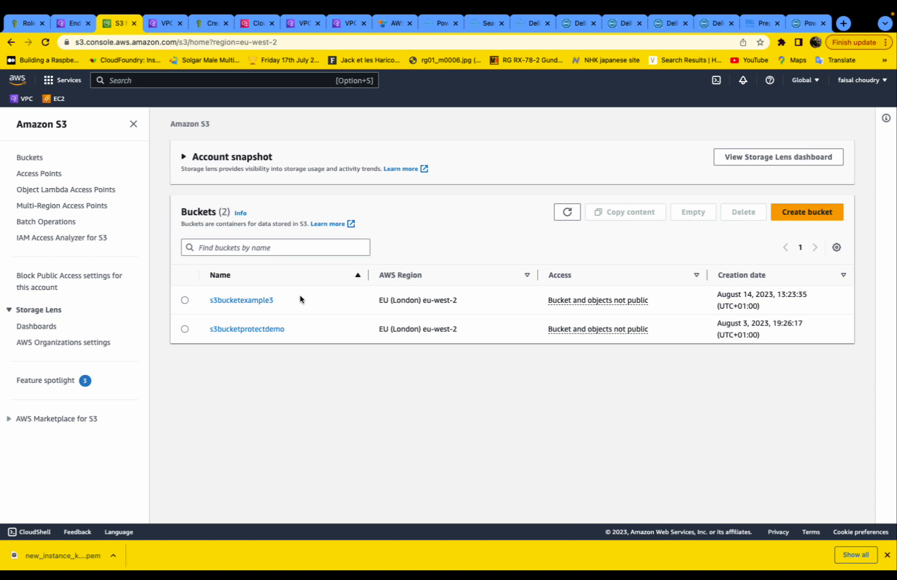
drag(300, 299, 209, 299)
right_click(219, 299)
click(237, 376)
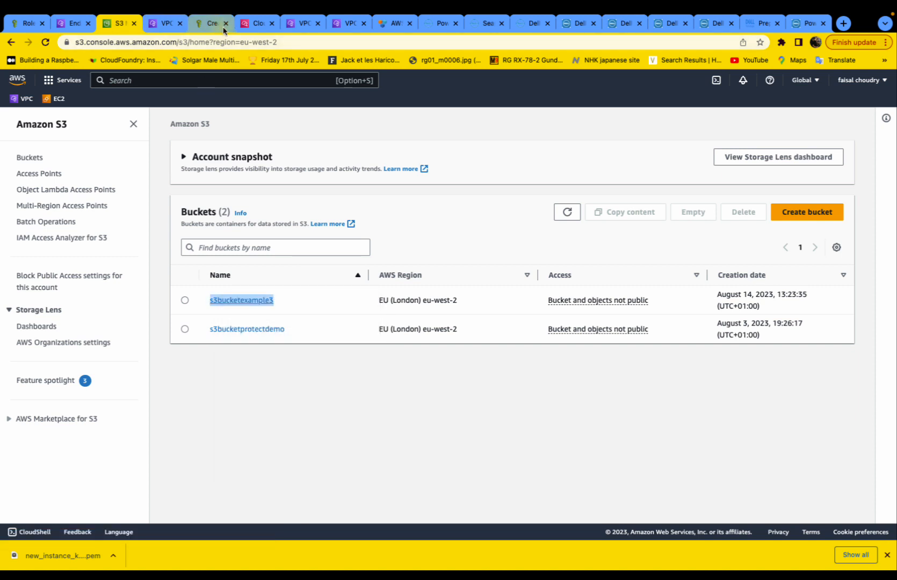
- Paste s3bucketexample3 over the bucket names on JSON lines 18 and 9, then continue to review
click(223, 29)
drag(370, 327, 444, 329)
key(super+v)
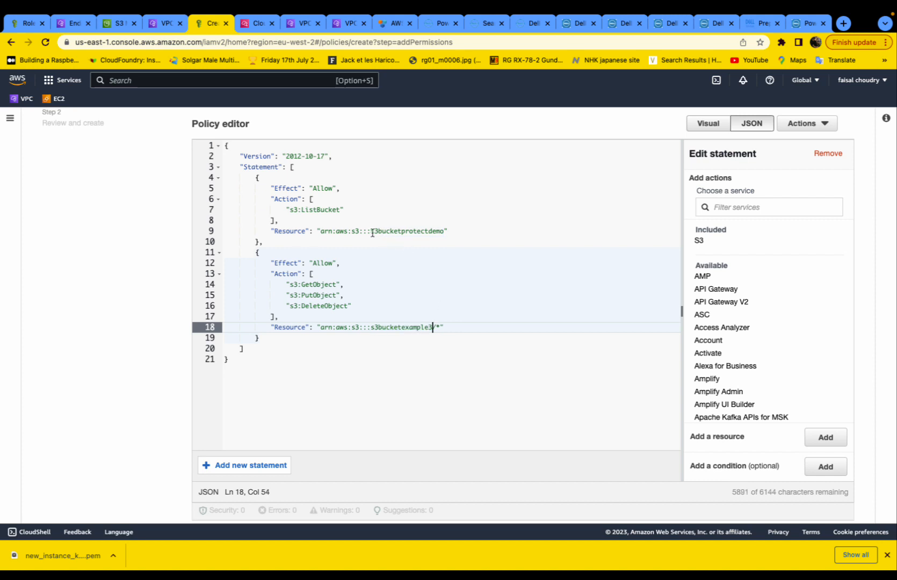
drag(372, 232, 445, 232)
key(super+v)
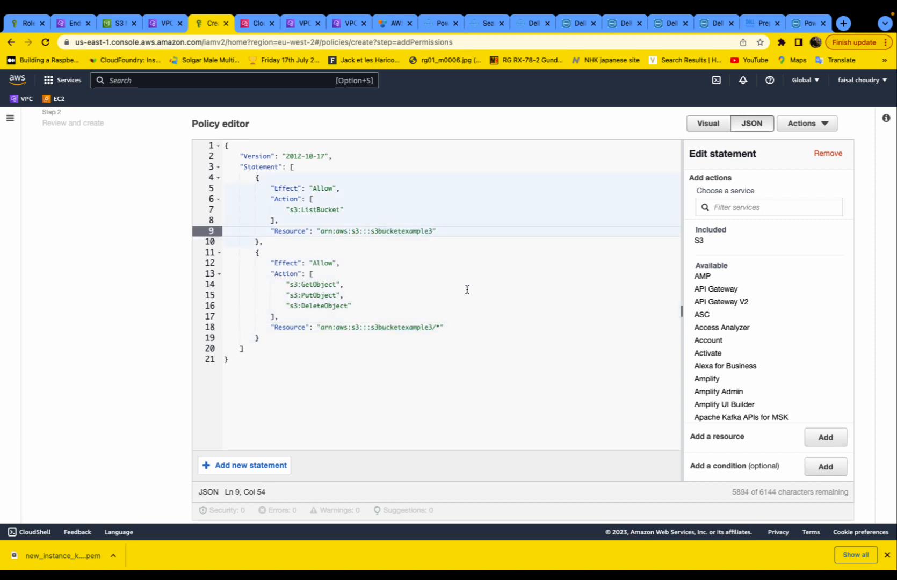
scroll(334, 341, down, 2)
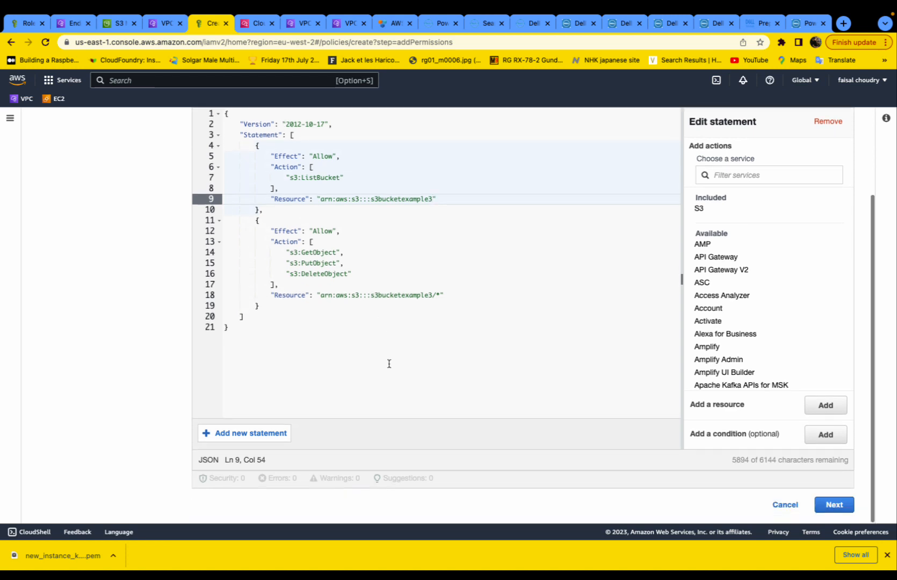
click(846, 507)
scroll(254, 234, down, 5)
scroll(255, 235, up, 3)
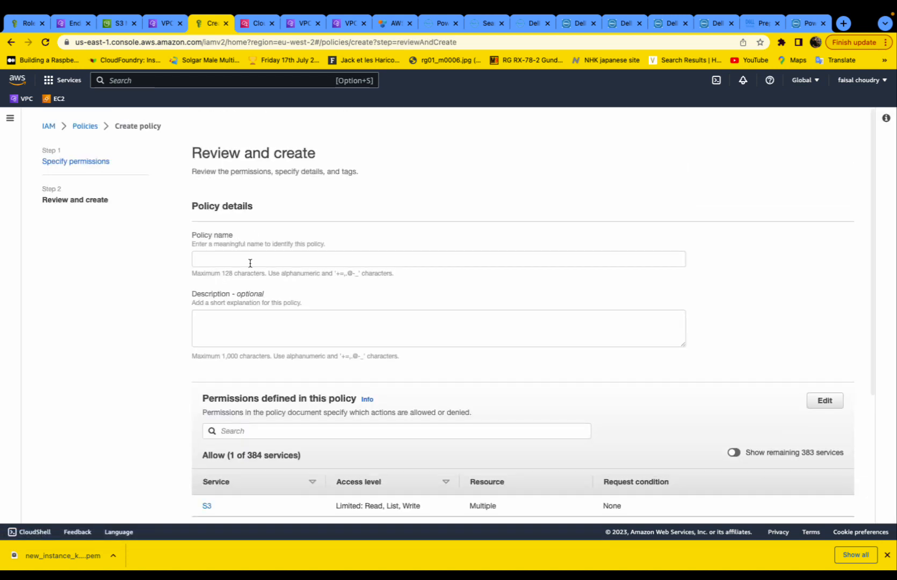
- Create policy iam_ddve_policy_example with description 'an example of an IAm policy setup for DDVE'
click(251, 260)
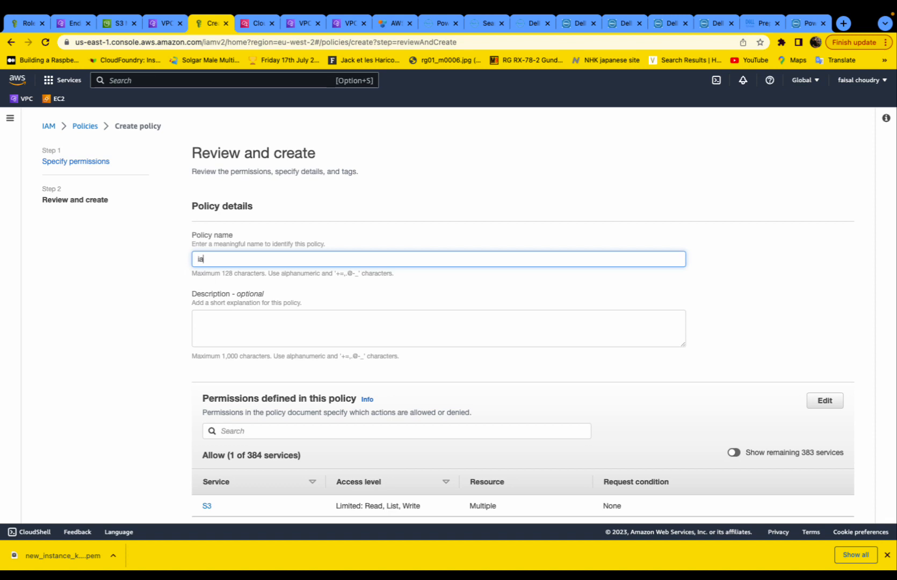
text(iam_policy_example)
text(ddve_policy_example)
click(275, 319)
text(an example of )
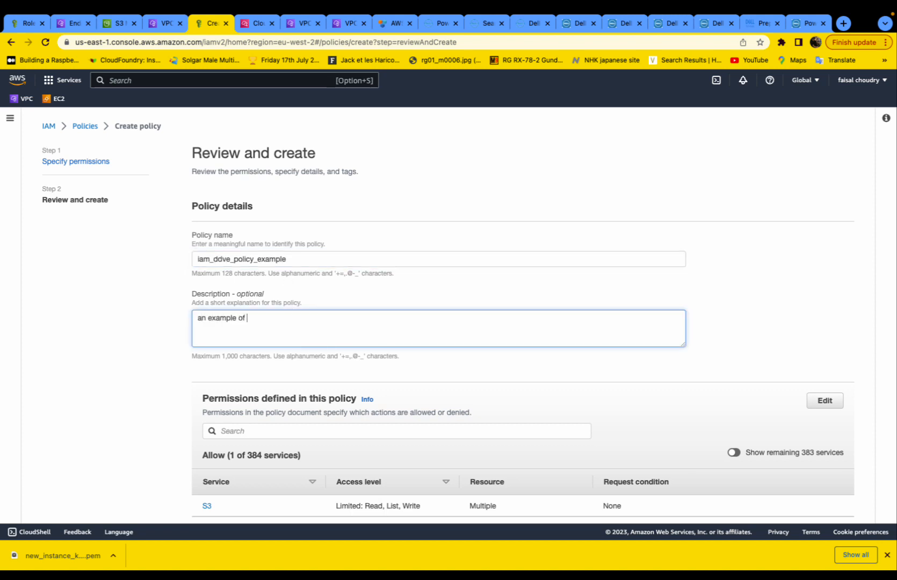
text(an IAm policy set)
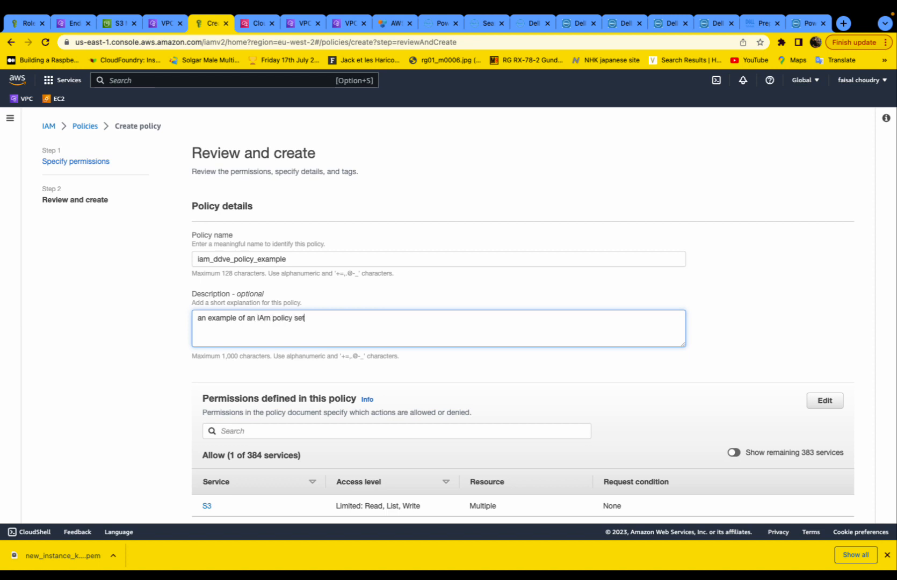
text(up for DDVE)
scroll(268, 391, down, 5)
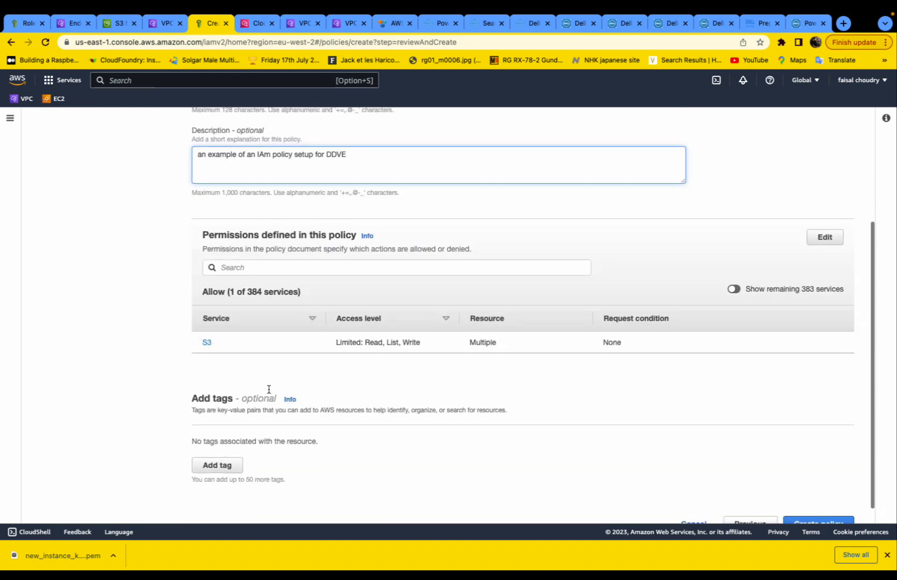
click(460, 306)
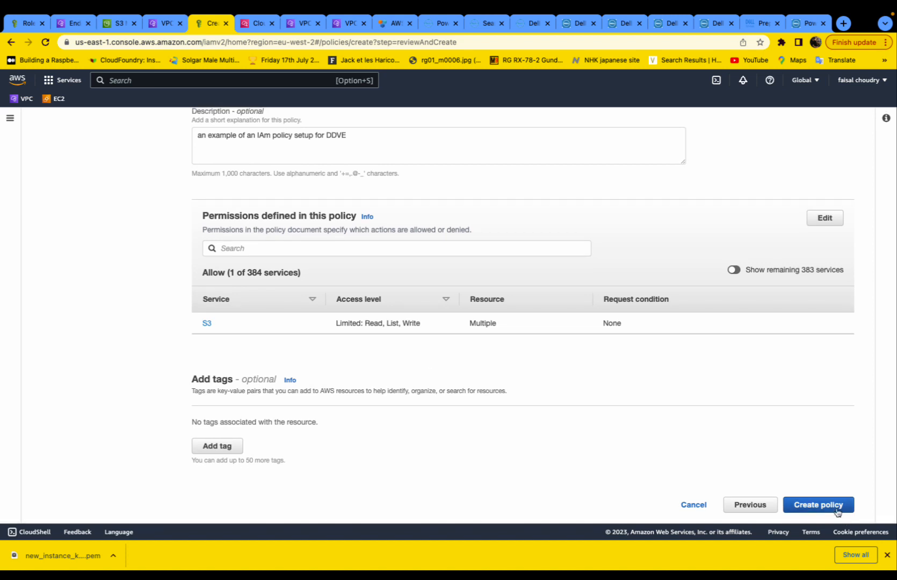
click(818, 504)
scroll(223, 261, down, 1)
click(218, 256)
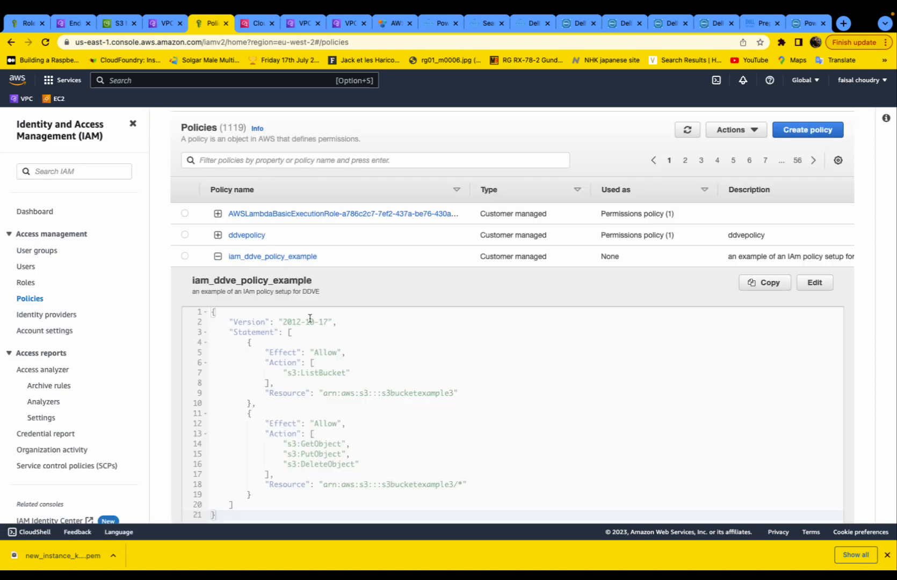
- Start an EC2-trusted role, attach iam_ddve_policy_example, and proceed to Name, review, and create
scroll(414, 343, down, 1)
click(217, 205)
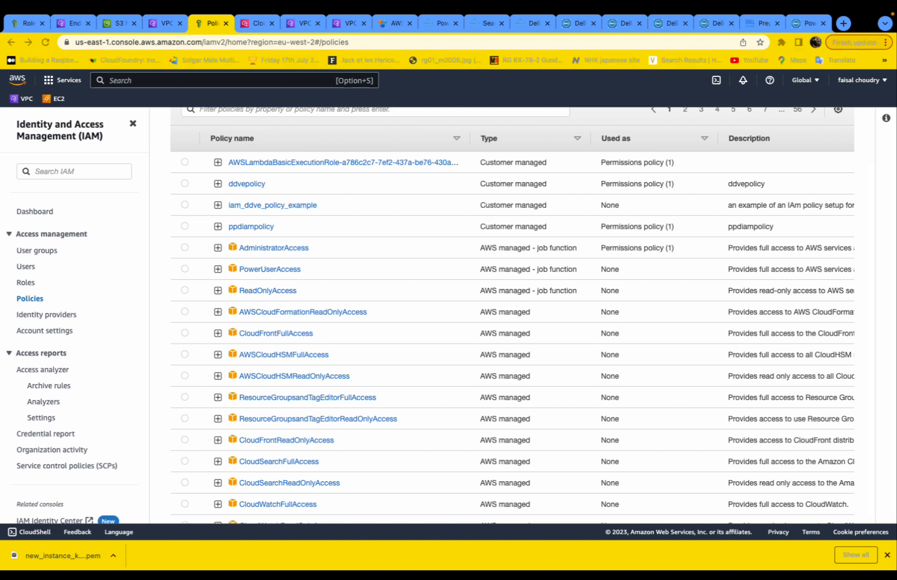
click(27, 282)
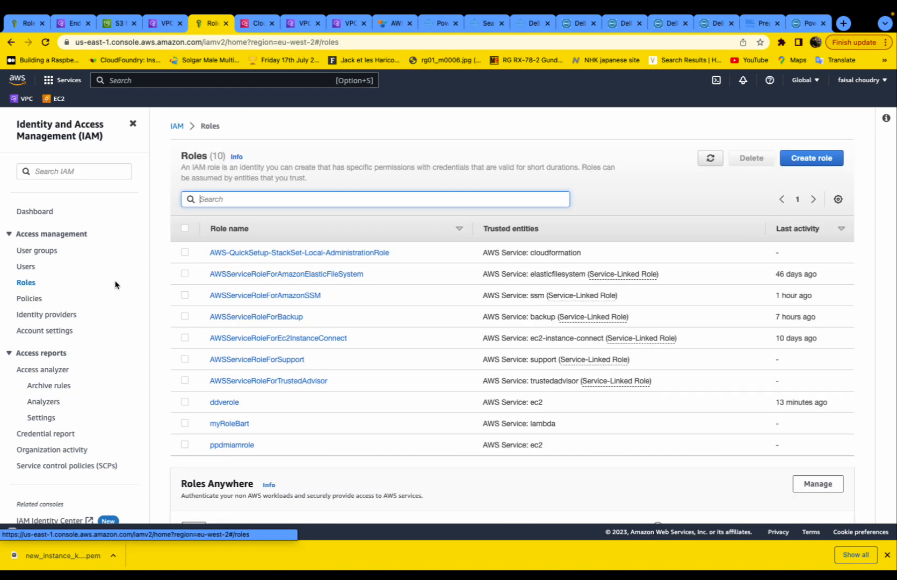
click(811, 158)
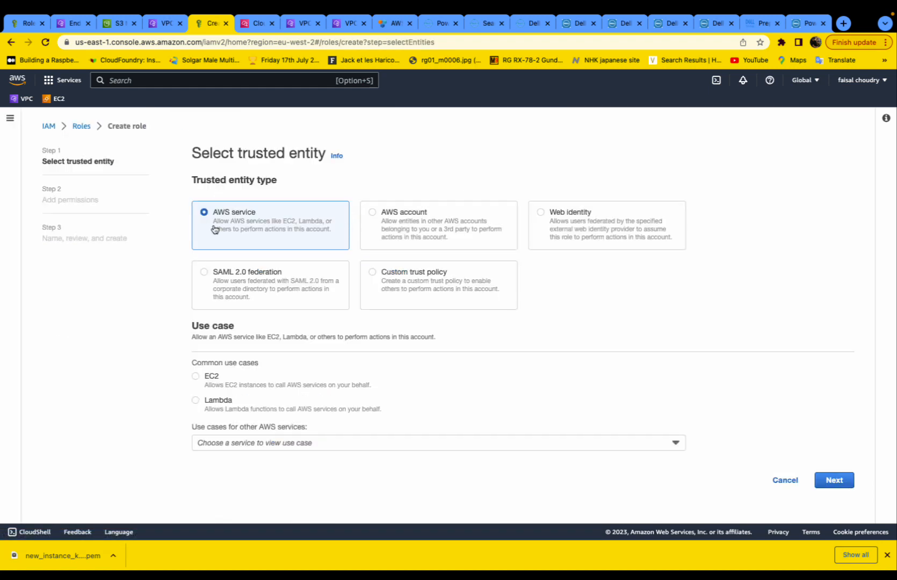
click(209, 376)
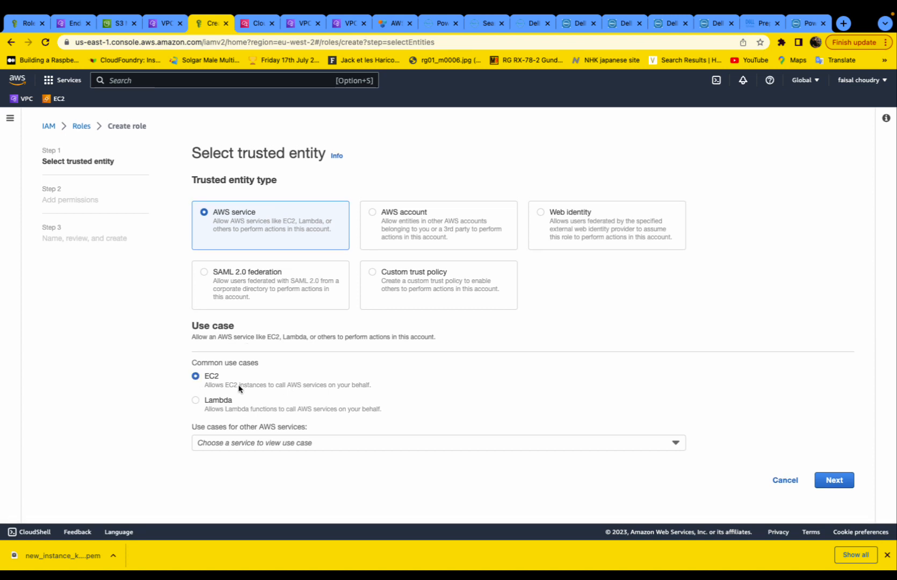
click(837, 480)
click(207, 327)
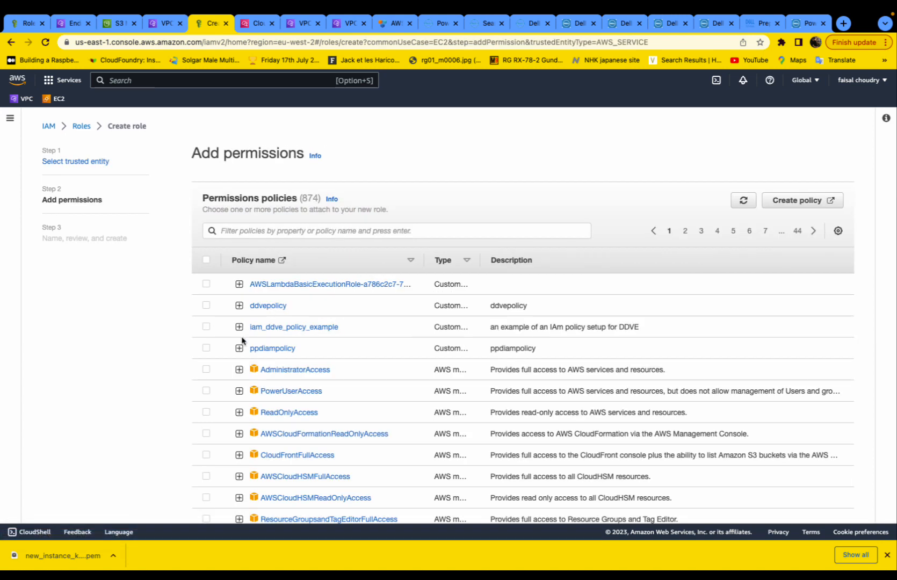
scroll(678, 377, down, 10)
click(833, 504)
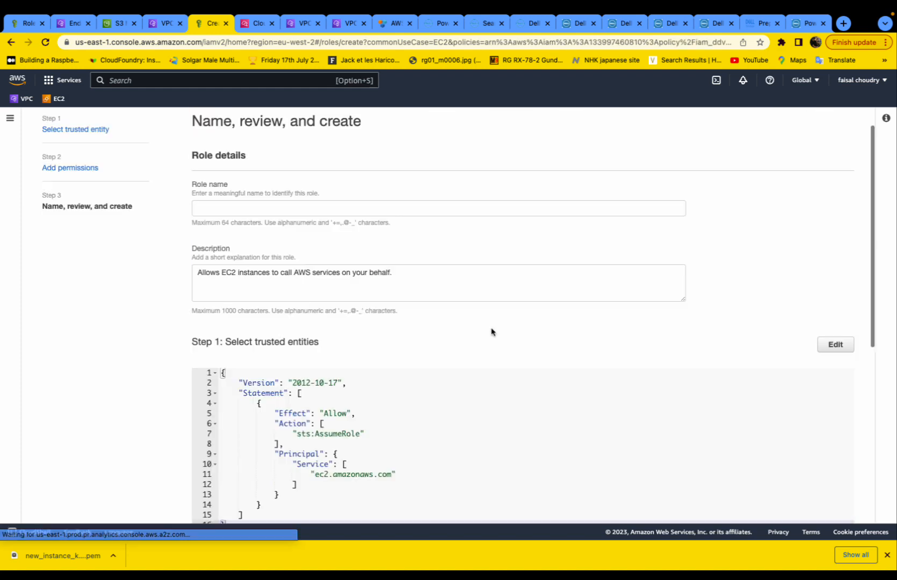
- Create Role_ddve_example, described as an example role with an IAM policy assigned
click(249, 209)
text(R)
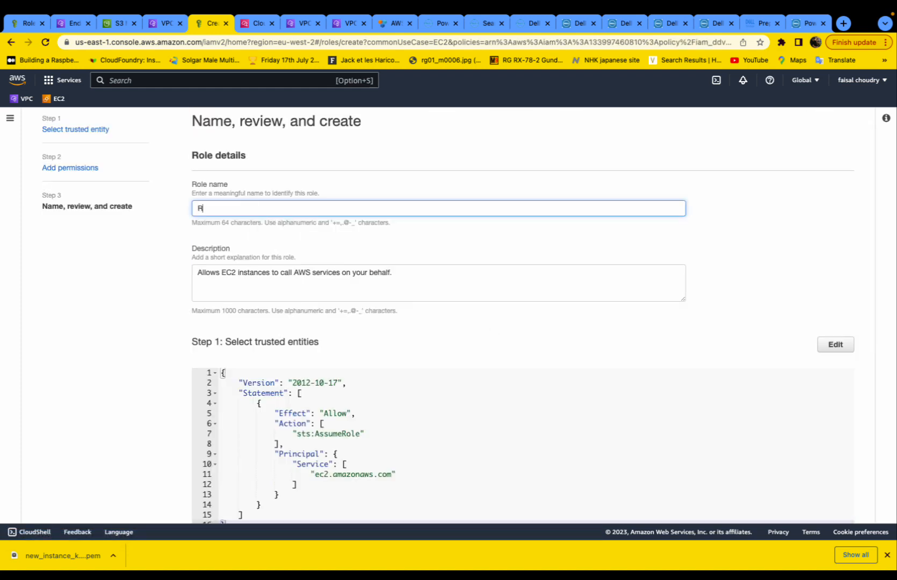
text(ole_ddve_example)
drag(197, 271, 537, 275)
scroll(536, 276, down, 1)
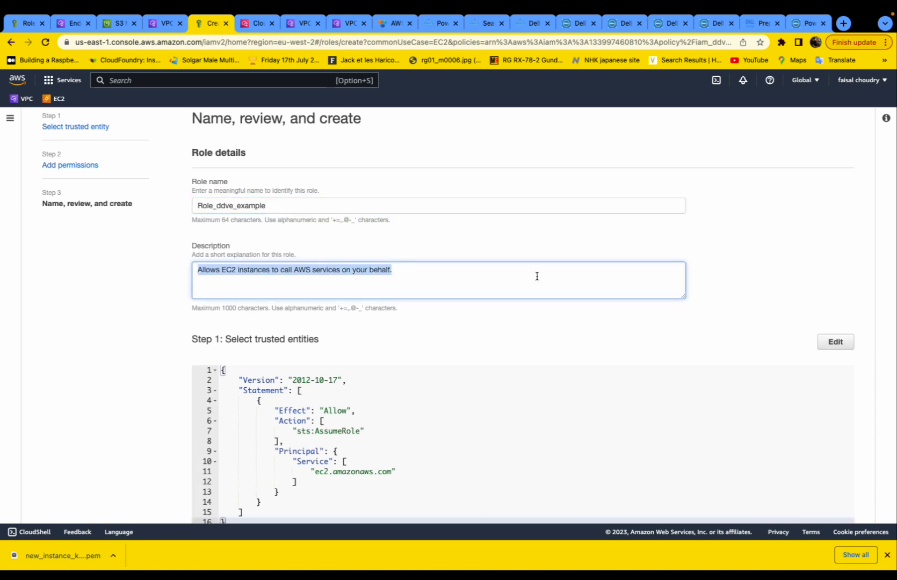
text(and exampleof a role with an IAM polic)
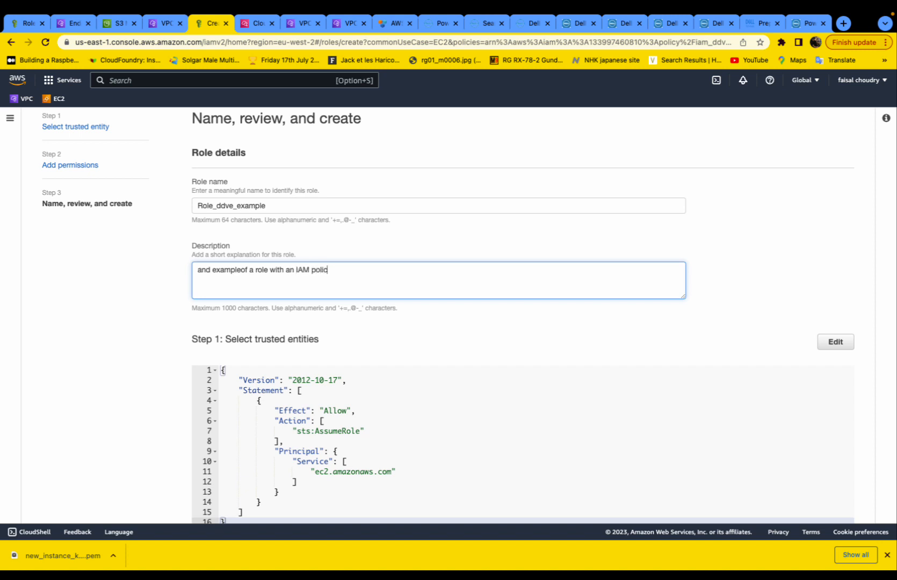
text(ssigned)
click(241, 270)
scroll(282, 304, down, 3)
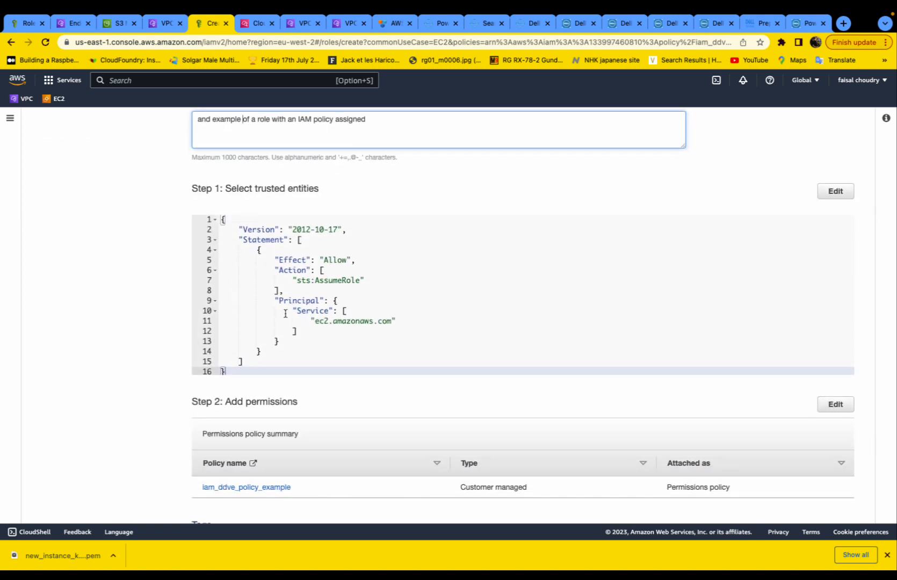
scroll(283, 346, down, 3)
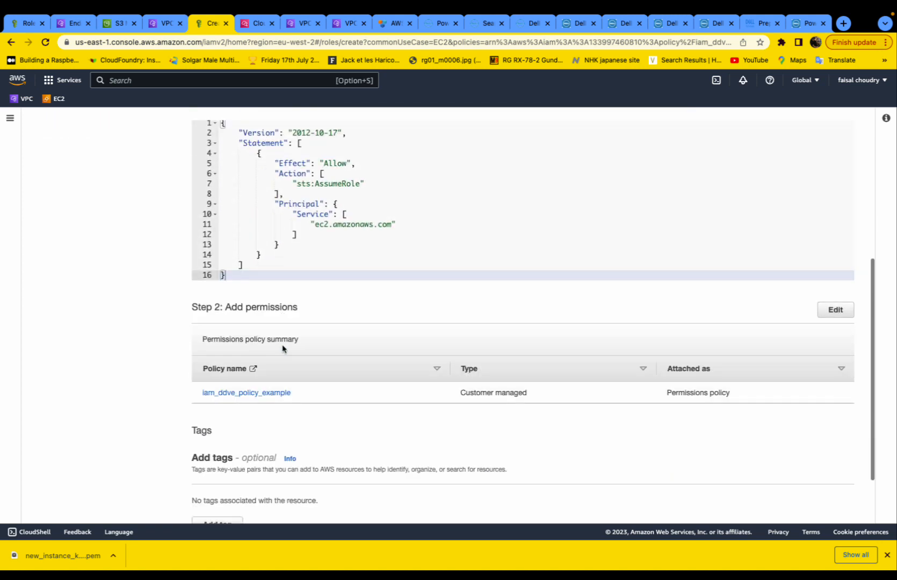
click(821, 505)
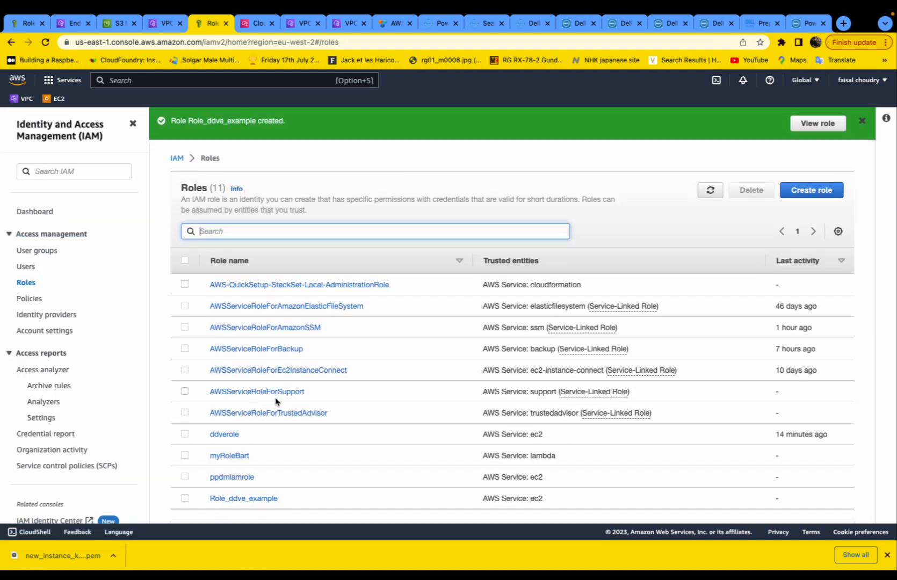
- Open linux_instance_example1 from the running EC2 instances and check its Security tab's IAM role
scroll(276, 402, down, 2)
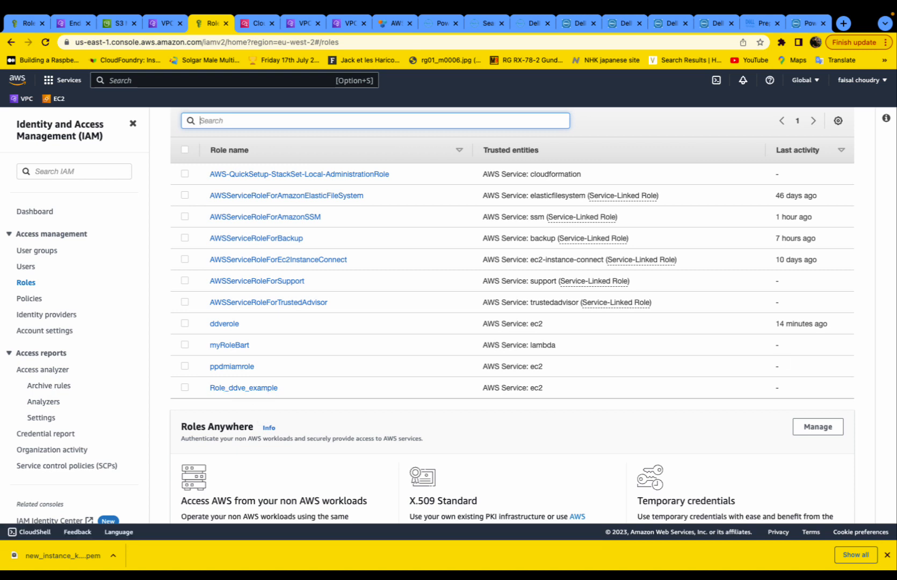
click(56, 99)
click(221, 187)
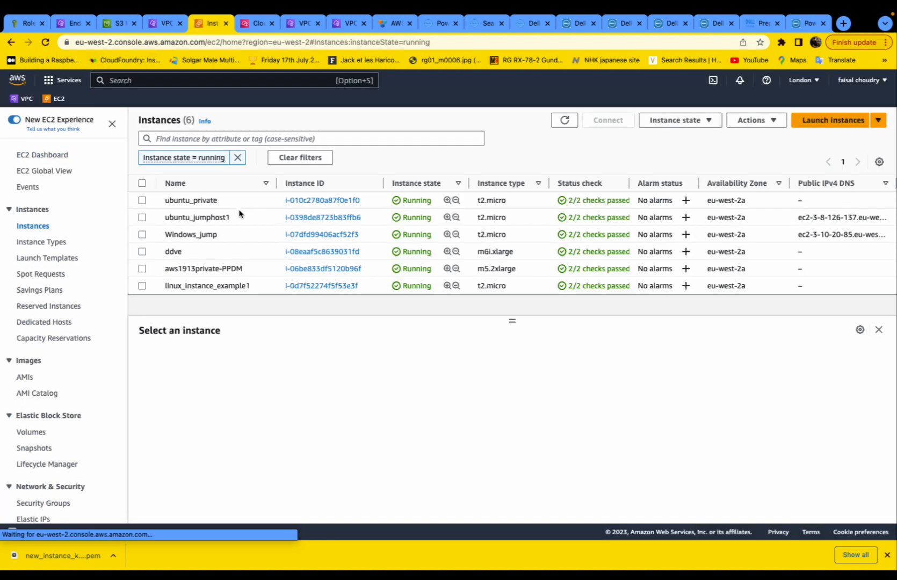
click(328, 286)
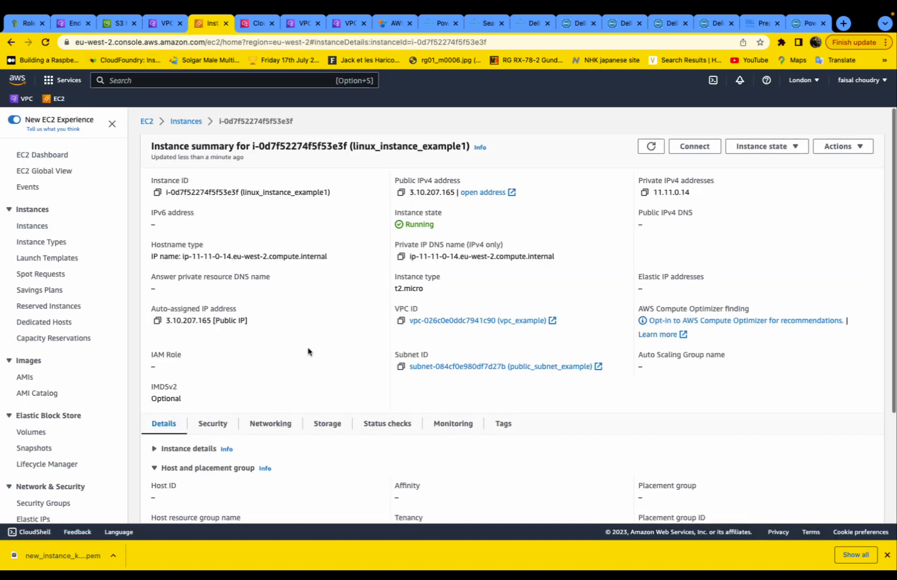
scroll(268, 352, down, 2)
click(203, 353)
scroll(270, 347, down, 3)
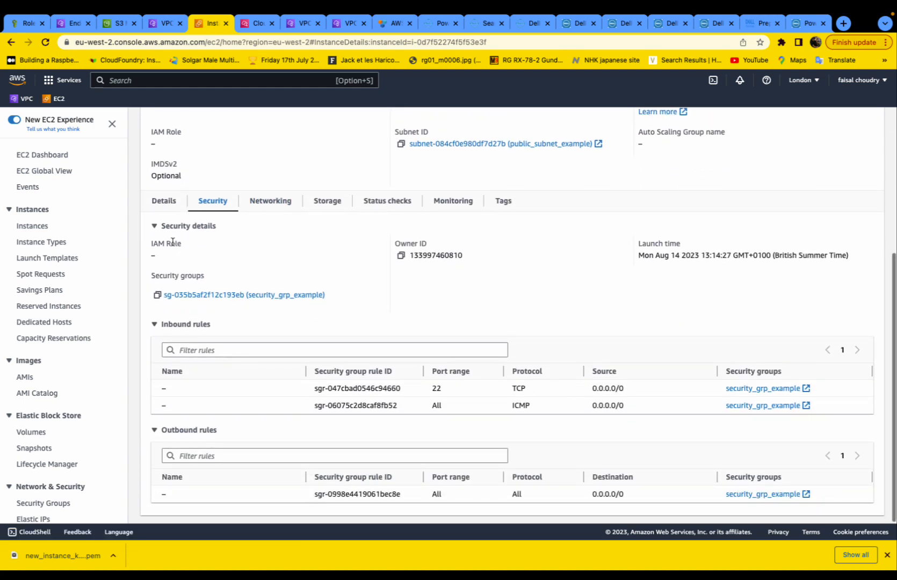
scroll(228, 384, up, 3)
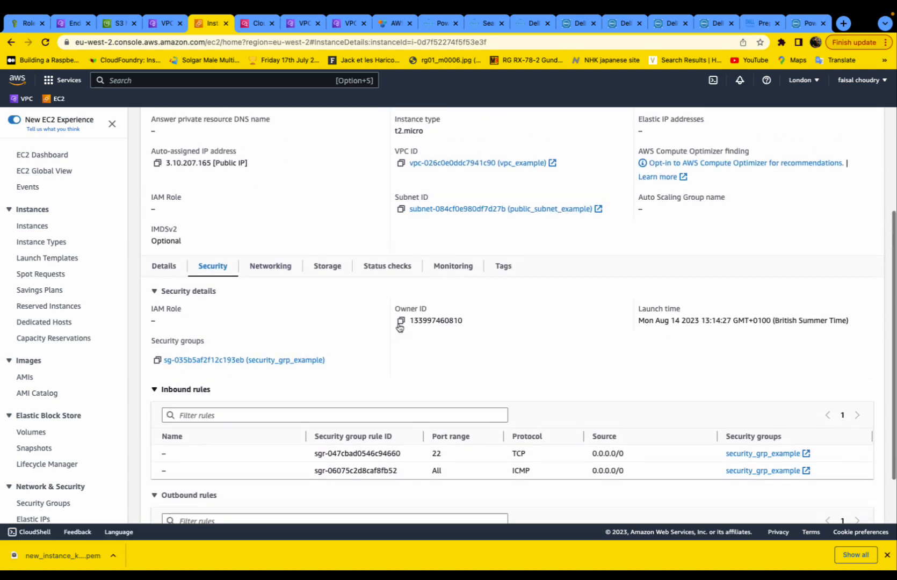
scroll(376, 322, up, 1)
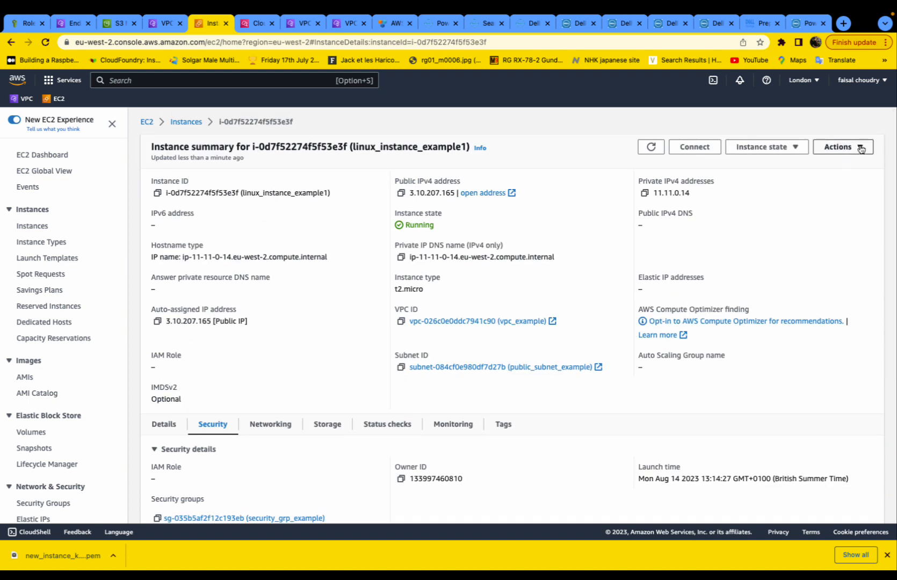
- Open Modify IAM role for linux_instance_example1, view the role list, then cancel
click(860, 146)
mouse_move(857, 230)
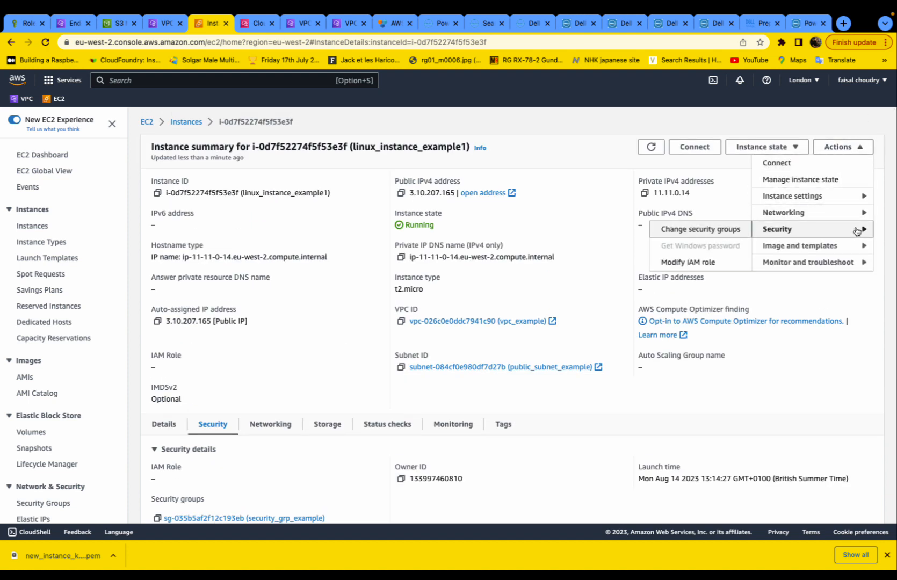
click(687, 262)
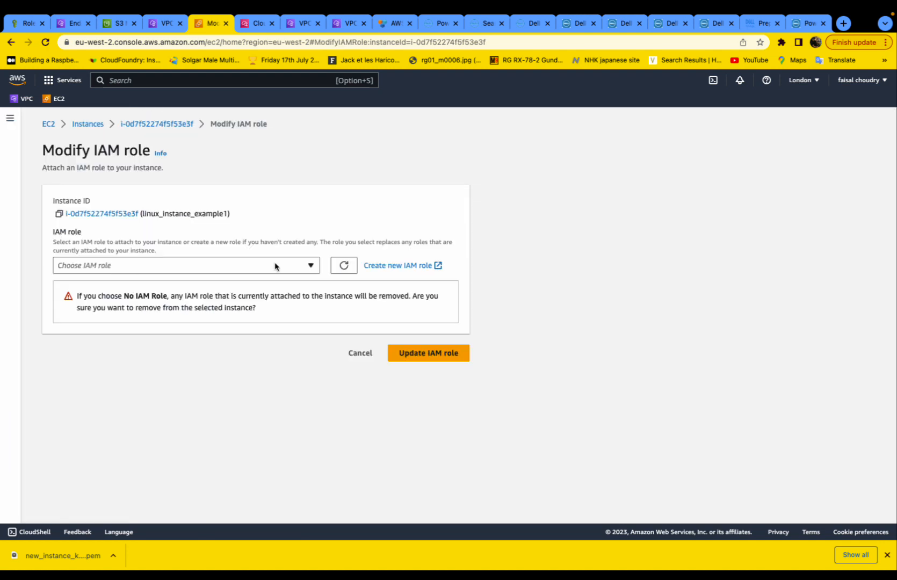
click(311, 267)
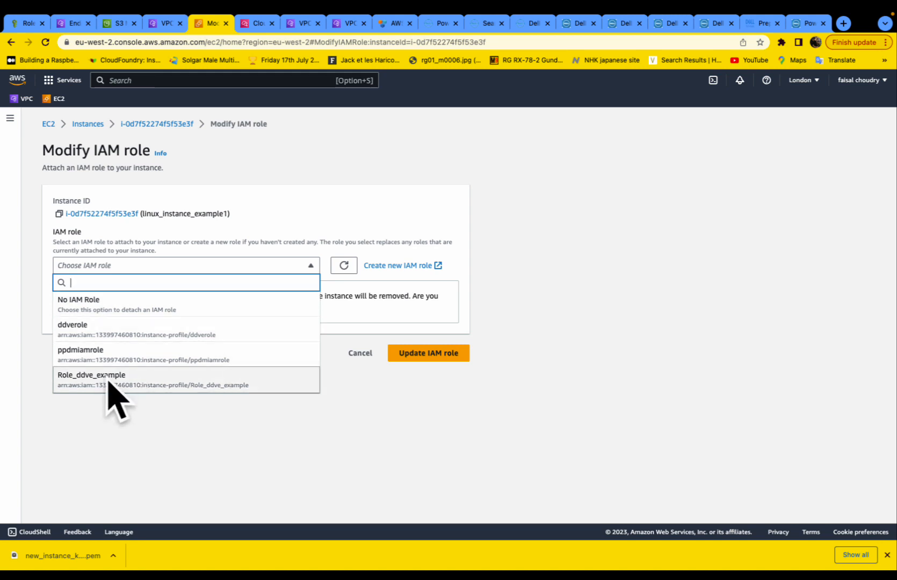
click(359, 353)
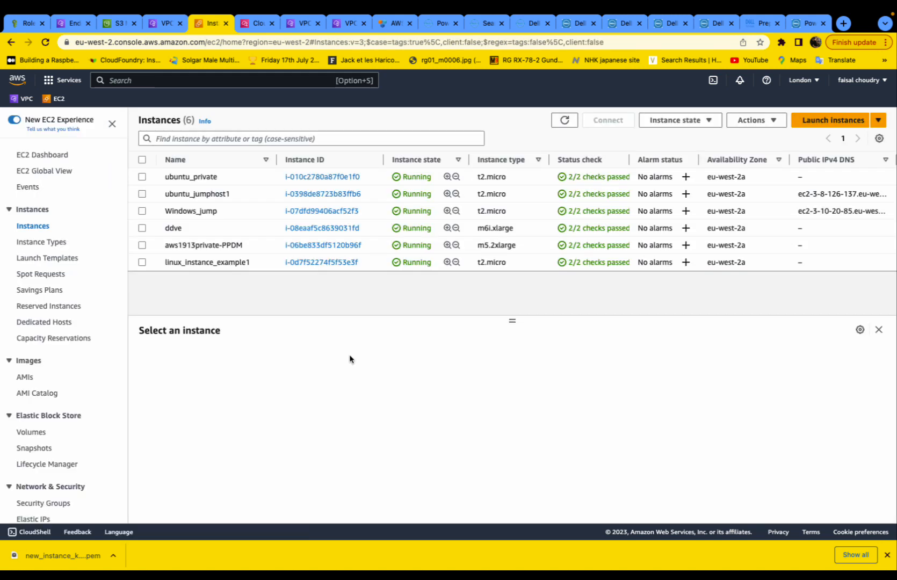
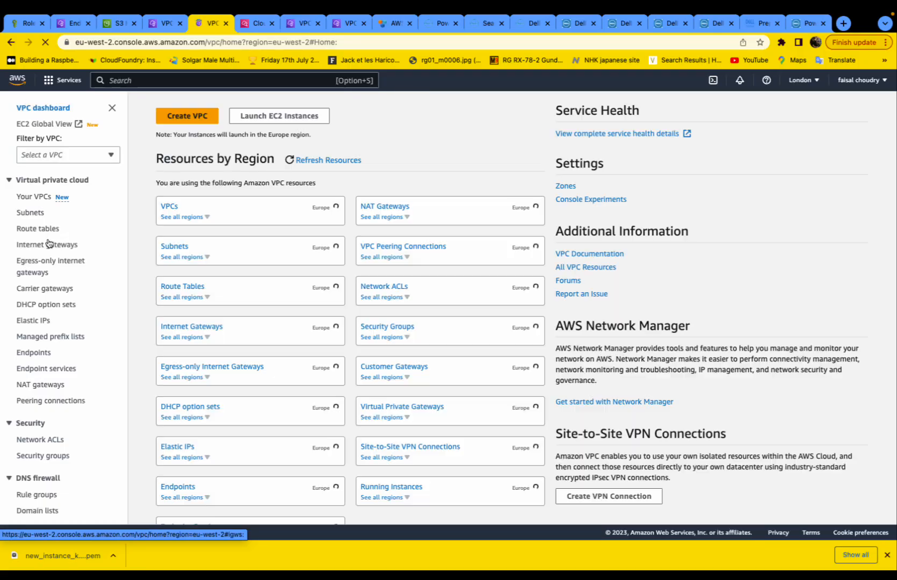
- In the Endpoints list, select the existing S3 gateway endpoint, then begin a new endpoint
scroll(42, 282, down, 2)
click(34, 300)
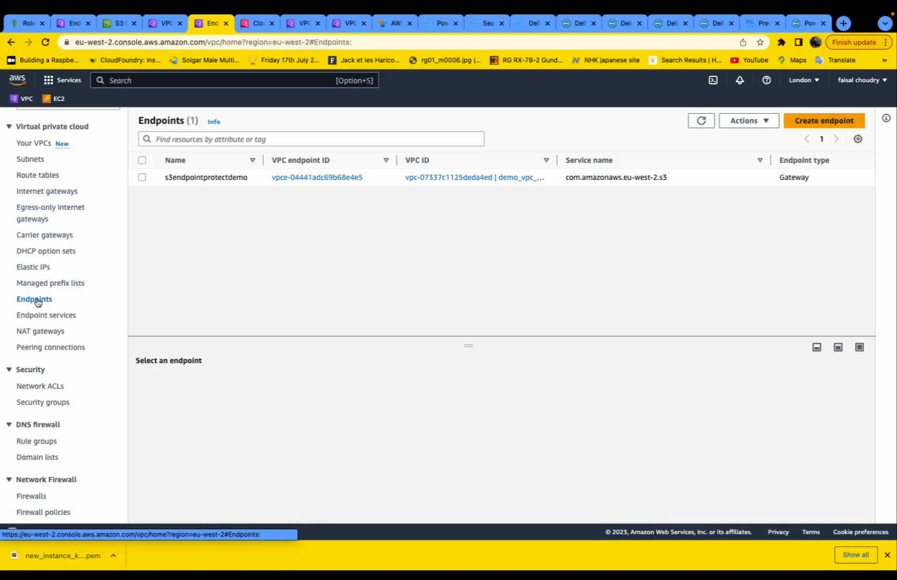
double_click(236, 177)
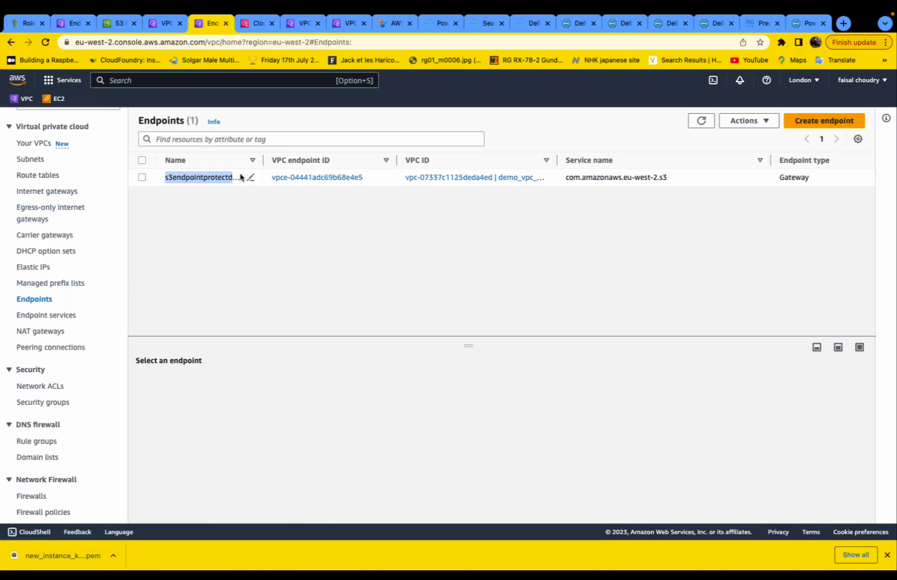
click(240, 177)
click(824, 120)
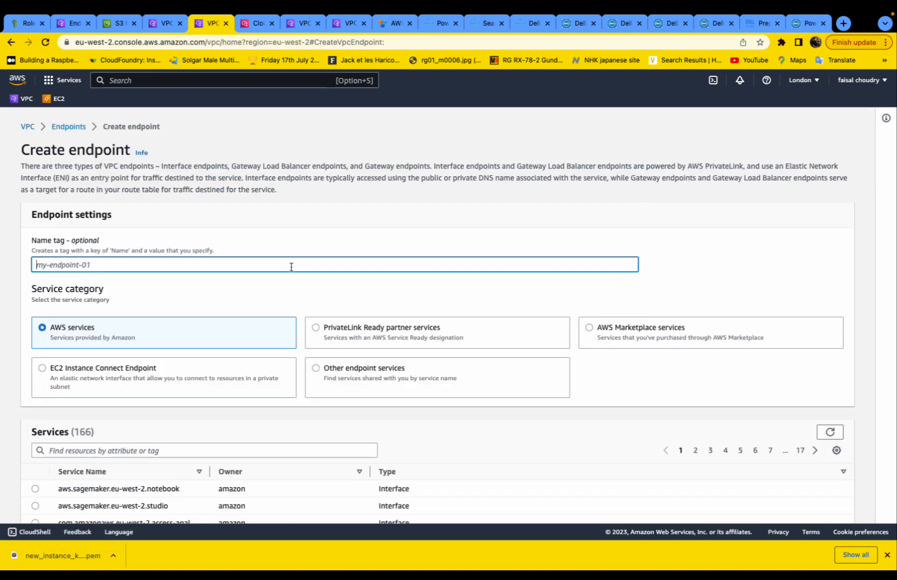
- Name the new endpoint endpoint_example_tos3 and browse the Services list
text(en)
key(BackSpace)
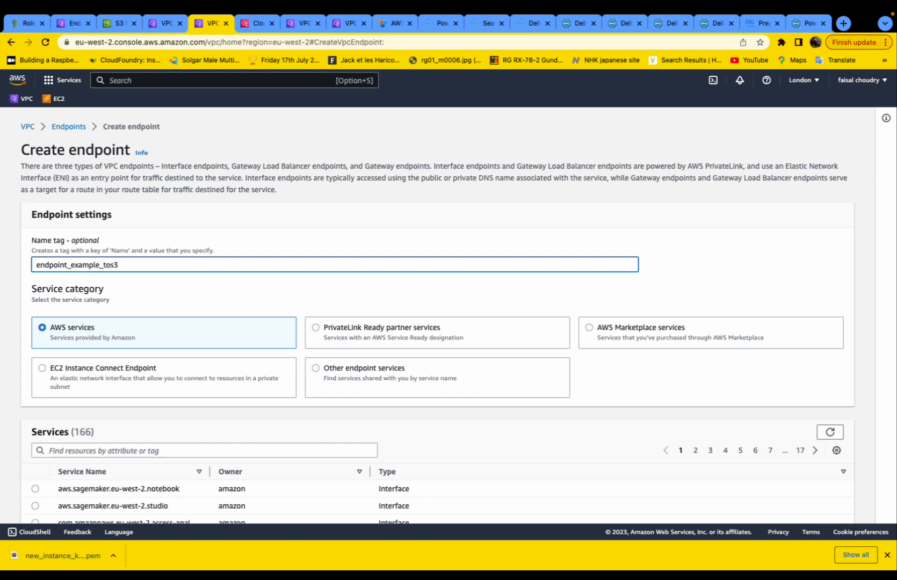
scroll(246, 238, down, 3)
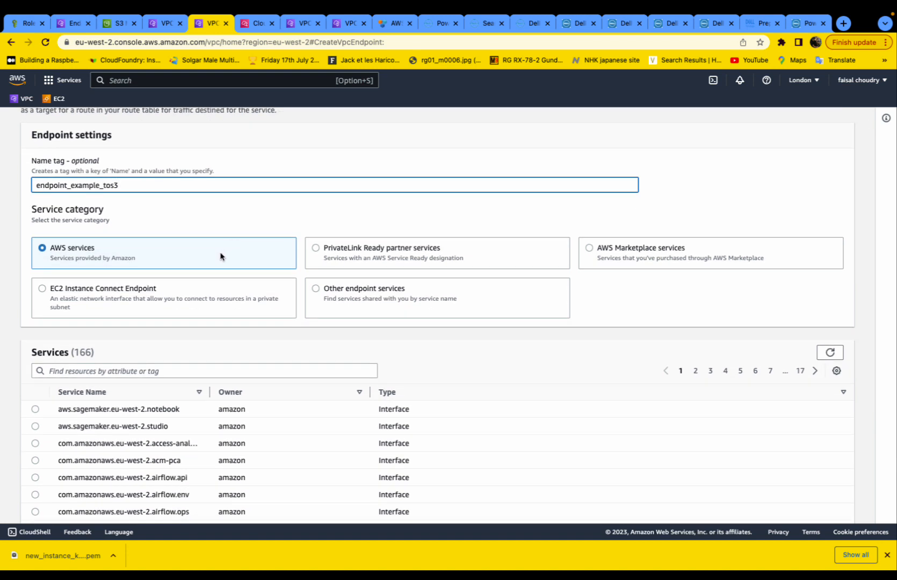
scroll(220, 255, down, 2)
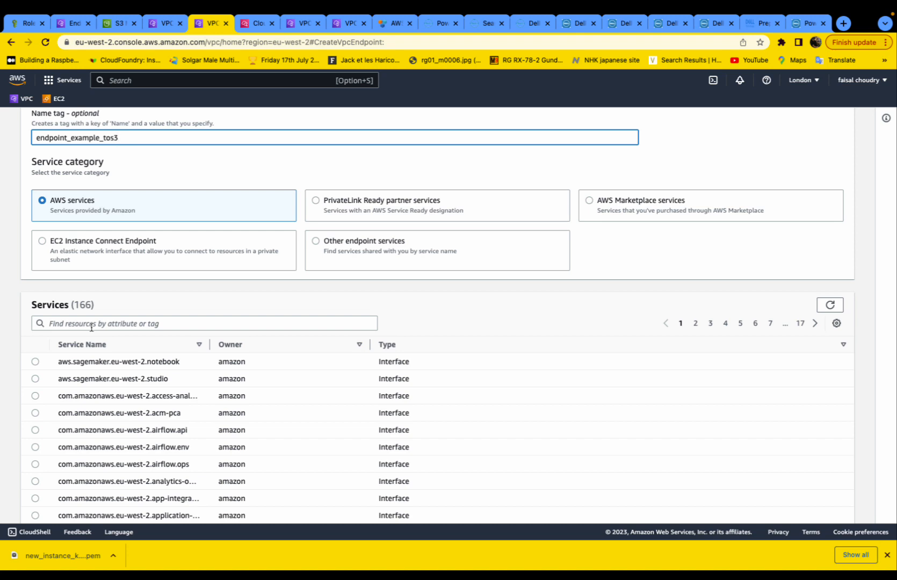
scroll(92, 326, down, 5)
scroll(92, 331, up, 3)
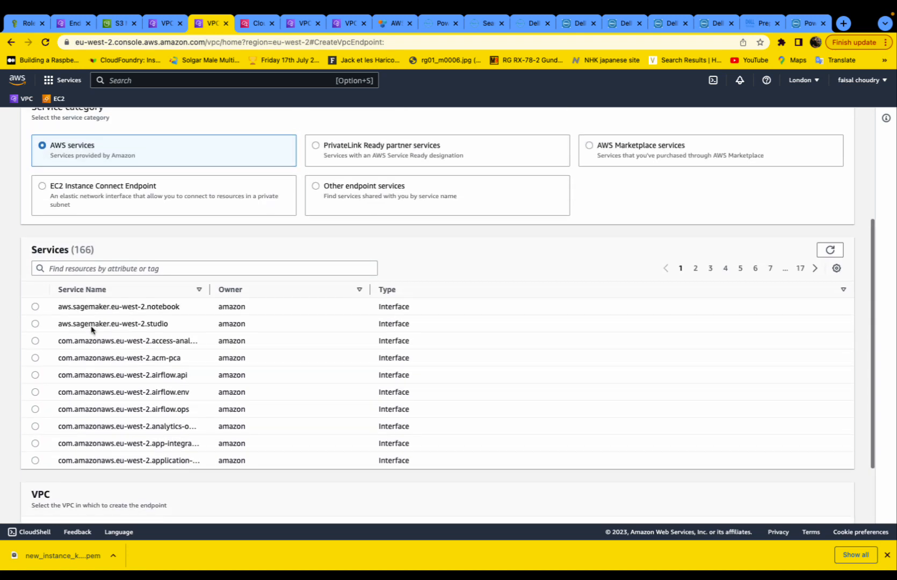
scroll(91, 330, down, 3)
scroll(631, 466, up, 4)
- Filter services to Type = Gateway and select com.amazonaws.eu-west-2.s3
click(138, 283)
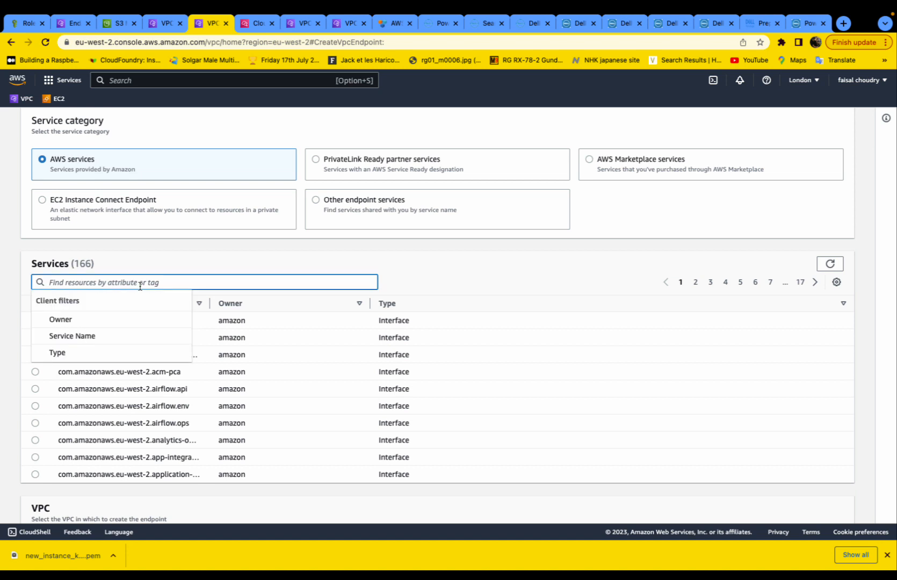
click(120, 353)
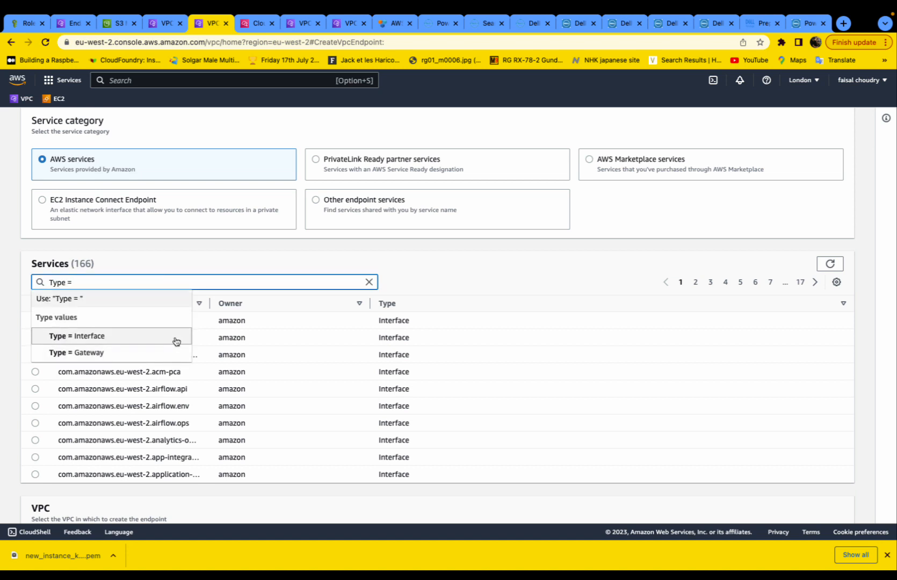
click(114, 350)
click(177, 374)
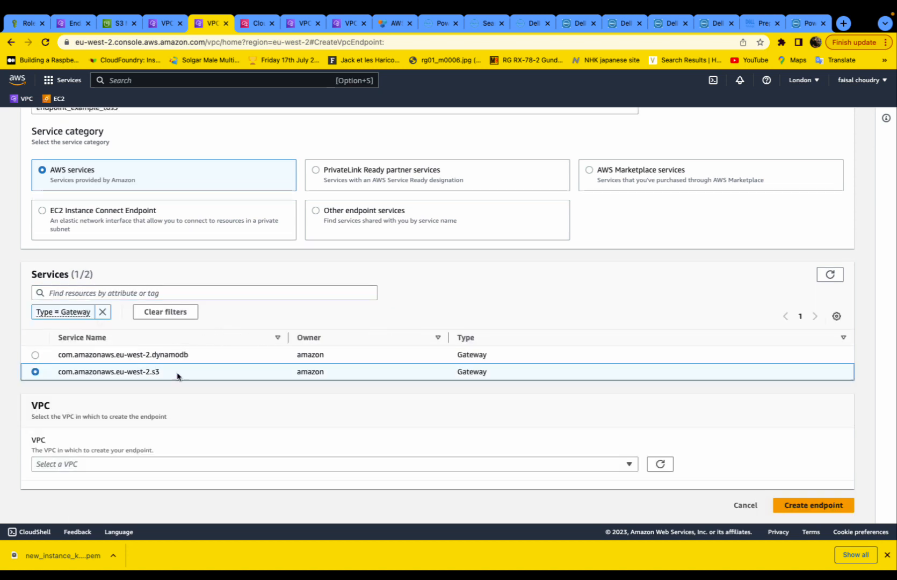
drag(116, 372, 171, 376)
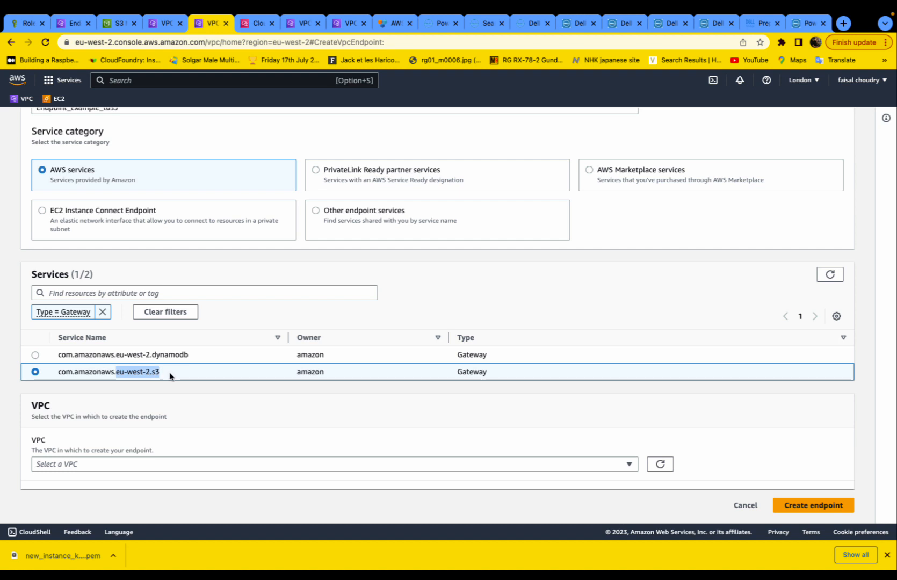
- Place the endpoint in vpc_example and scroll down to the Tags section
click(629, 465)
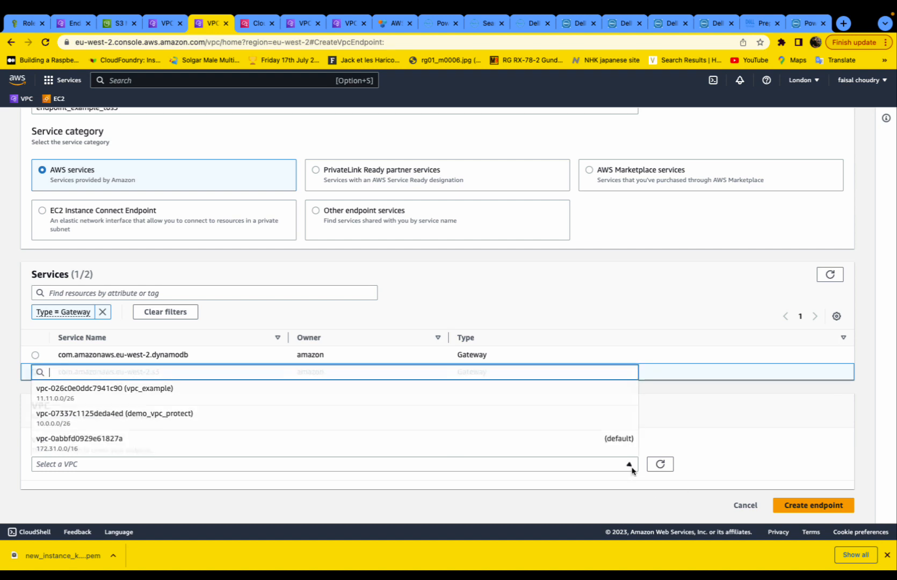
click(543, 395)
scroll(521, 413, down, 3)
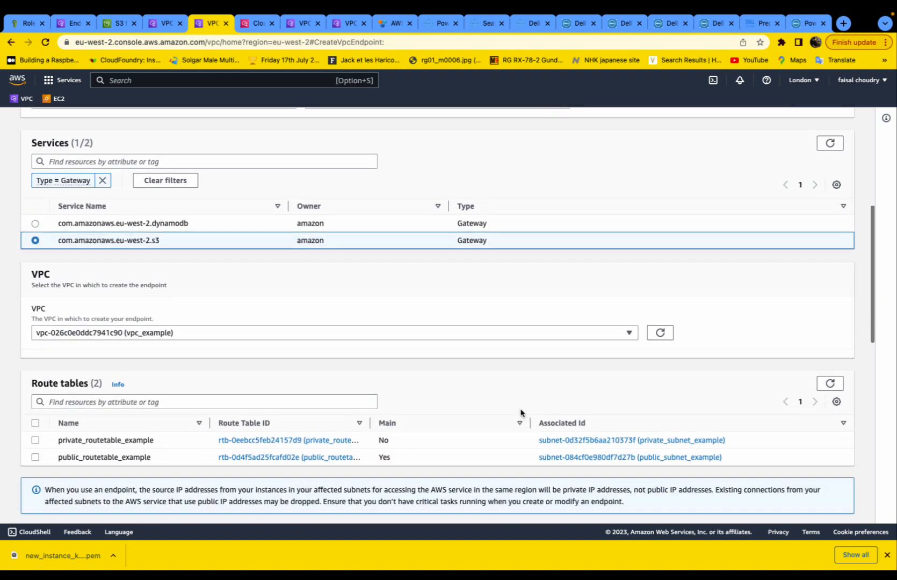
scroll(510, 416, up, 3)
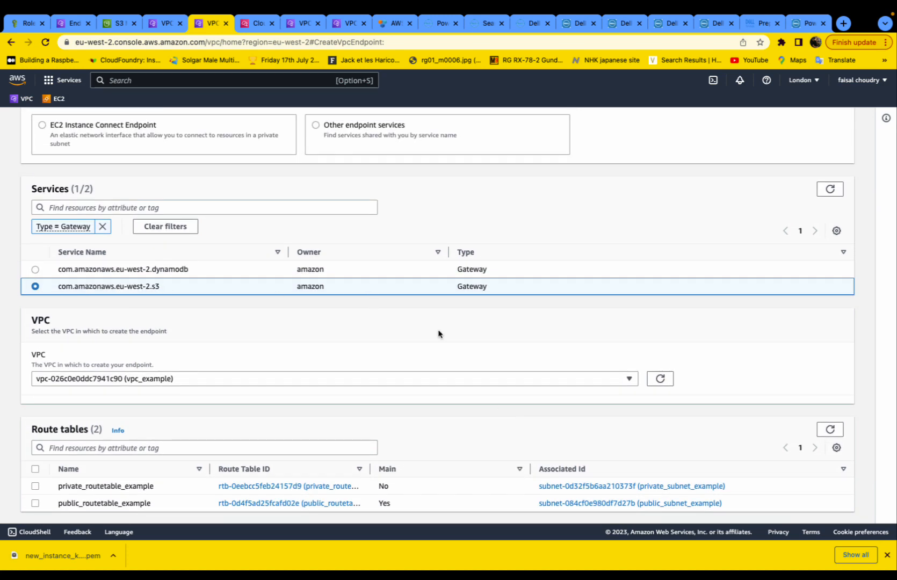
scroll(485, 382, down, 5)
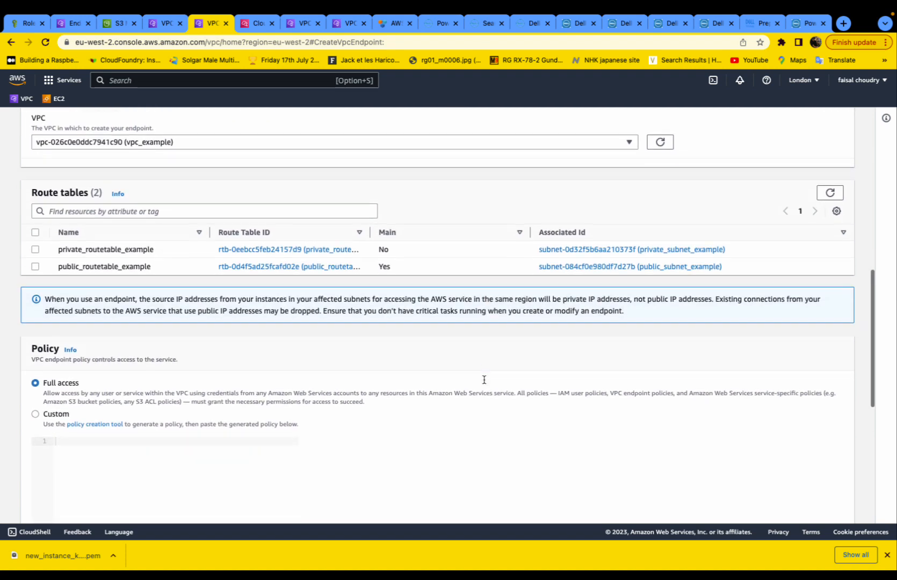
scroll(484, 379, down, 7)
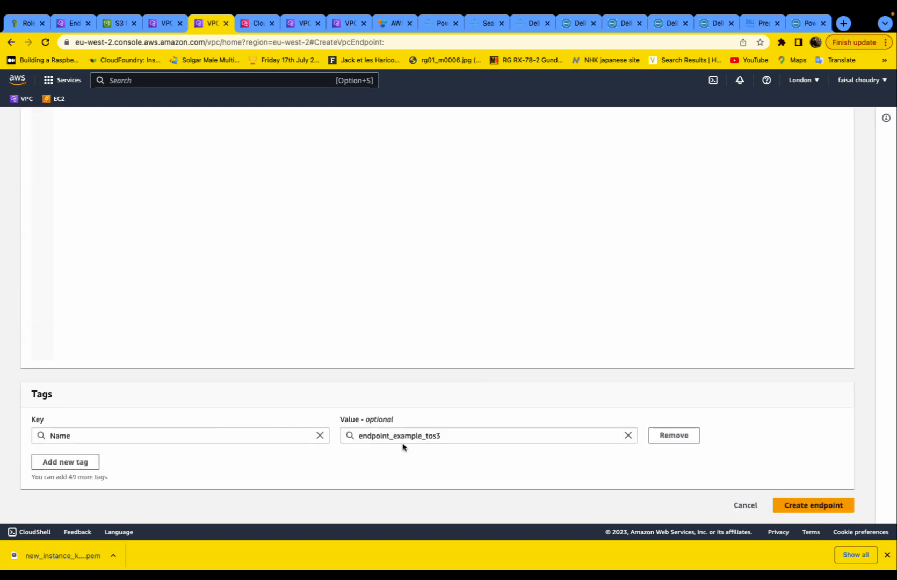
- Create the S3 endpoint and check which VPC the older endpoint belongs to
click(783, 508)
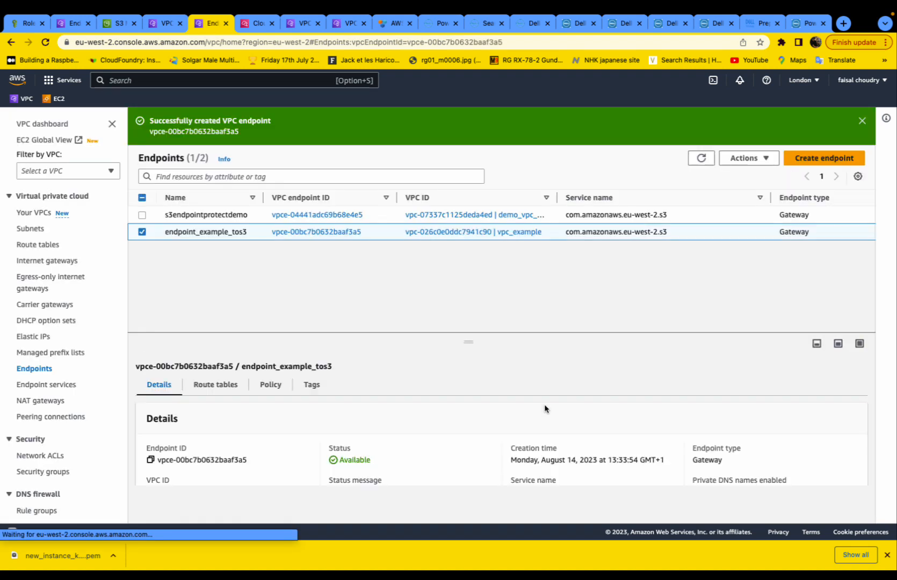
drag(581, 198, 628, 199)
click(449, 216)
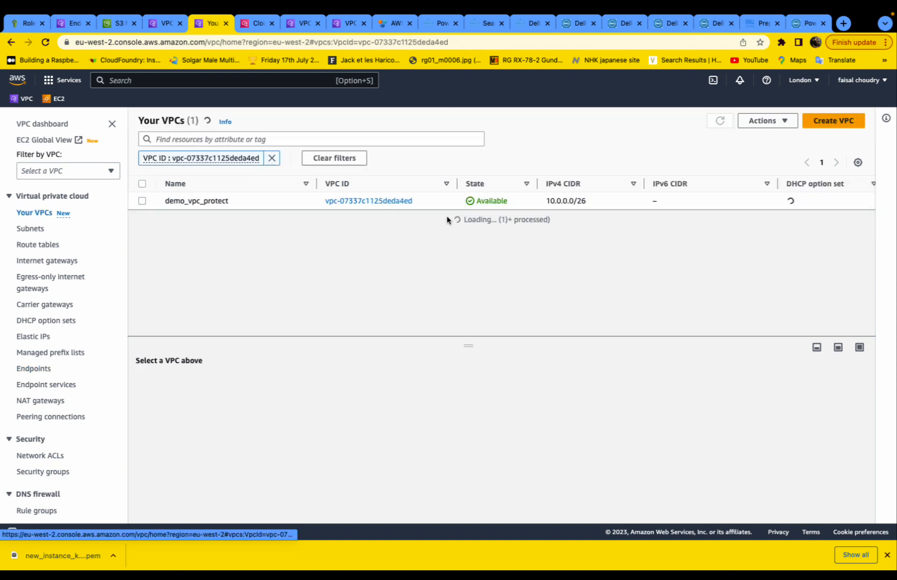
click(12, 43)
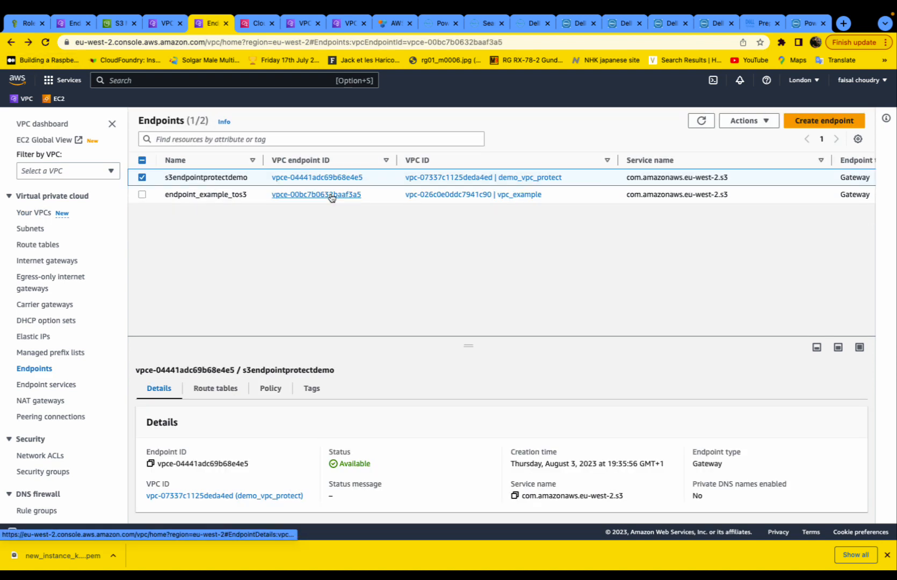
- Associate endpoint_example_tos3 with the private_routetable_example route table
click(330, 195)
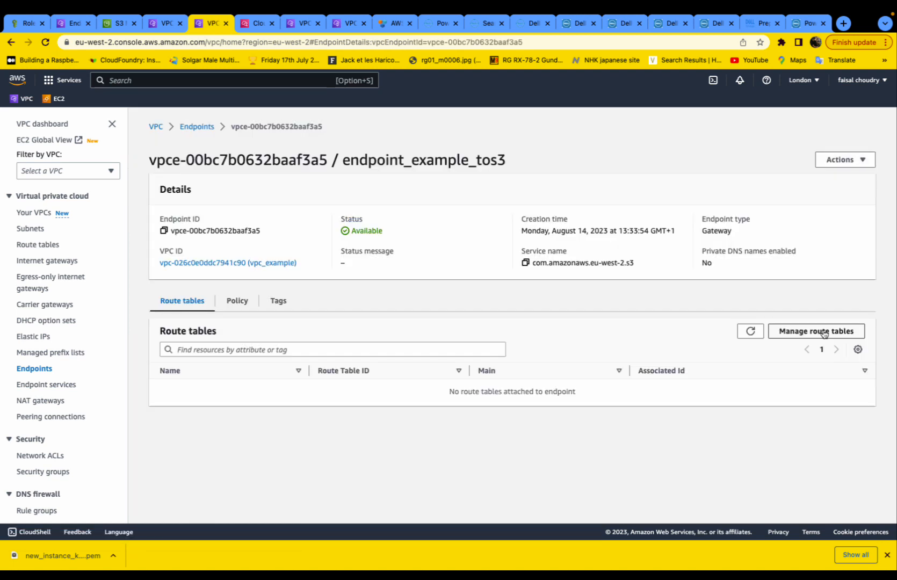
click(816, 332)
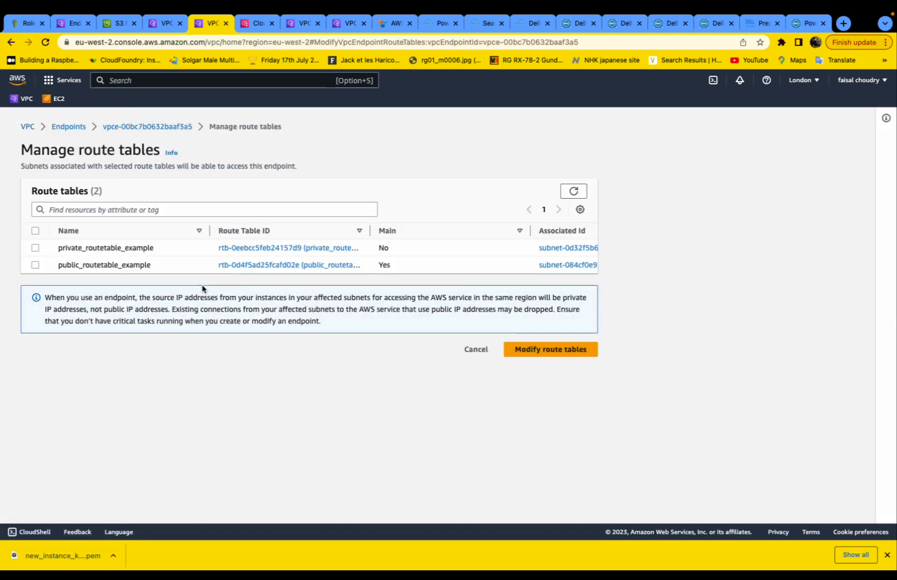
click(35, 248)
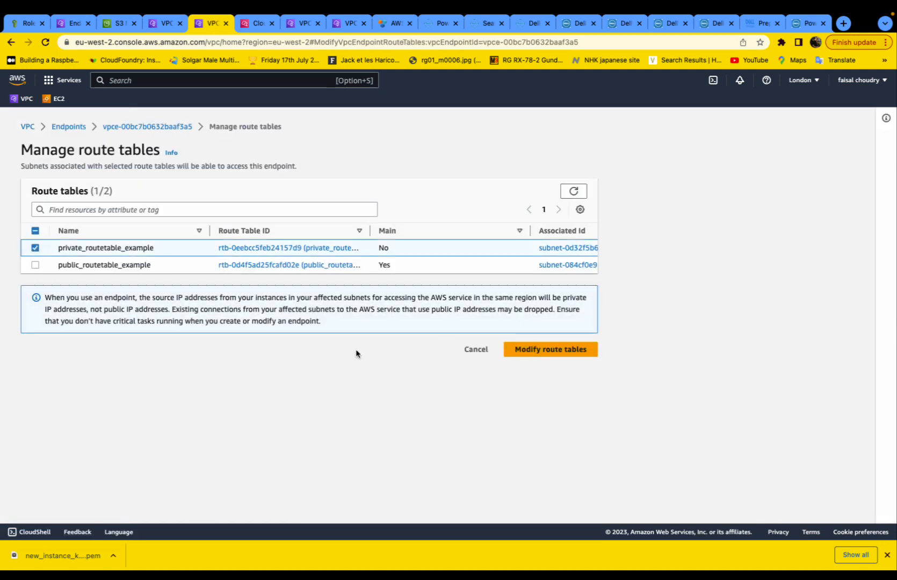
click(559, 355)
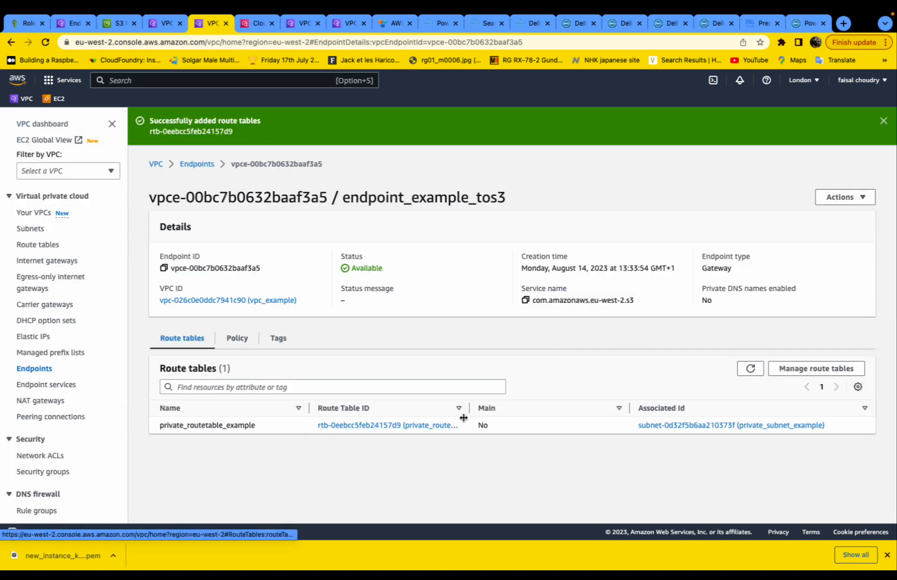
- Confirm endpoint_example_tos3 routes via private_routetable_example with a full-access policy, then list VPCs
click(196, 163)
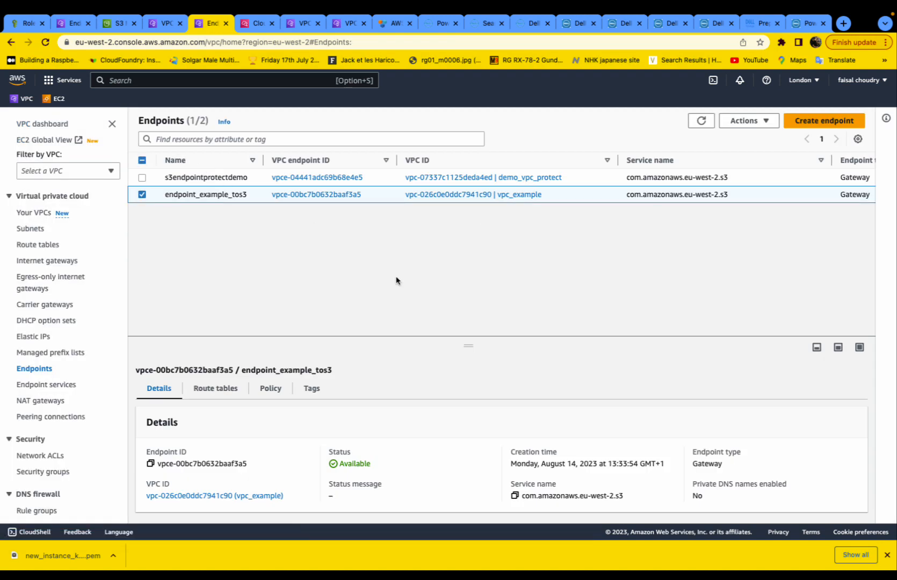
drag(263, 160, 322, 160)
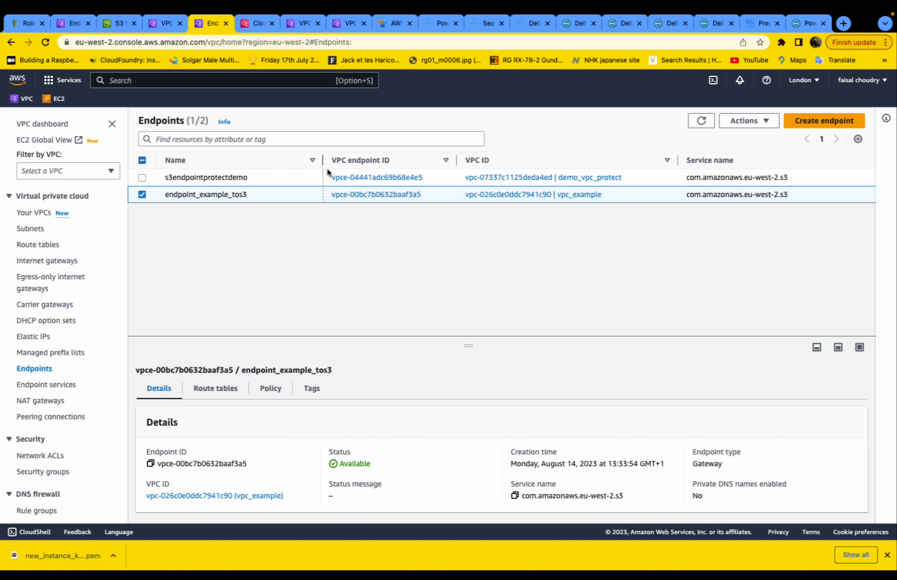
click(222, 390)
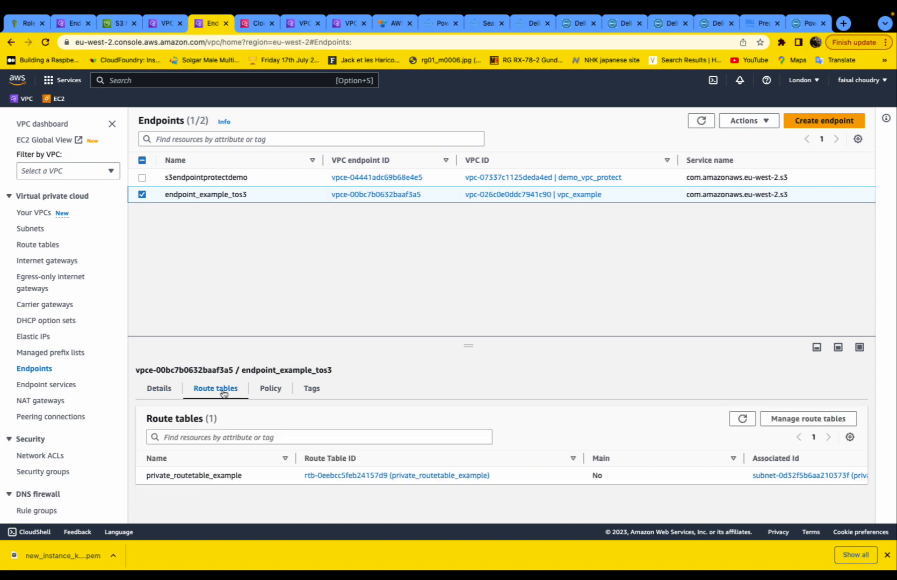
click(270, 398)
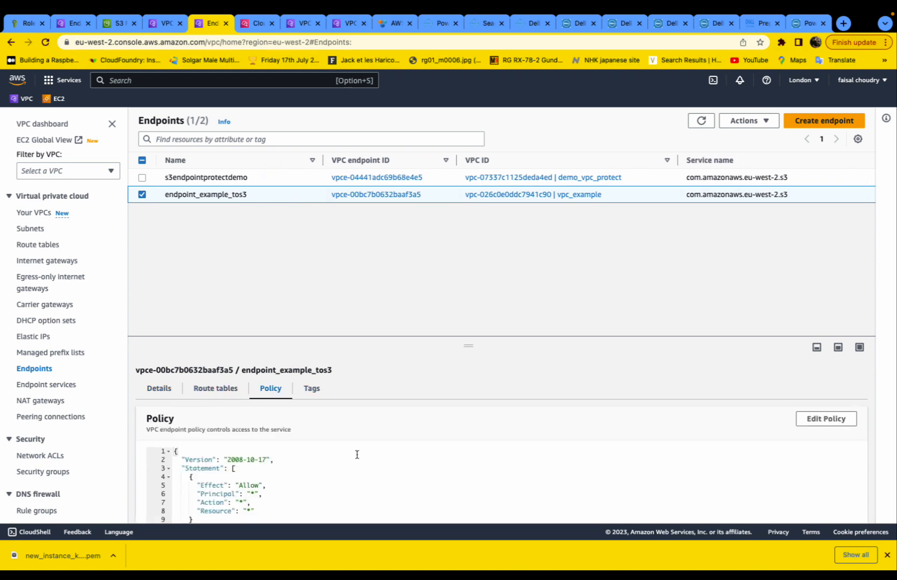
scroll(357, 454, down, 3)
scroll(358, 455, up, 2)
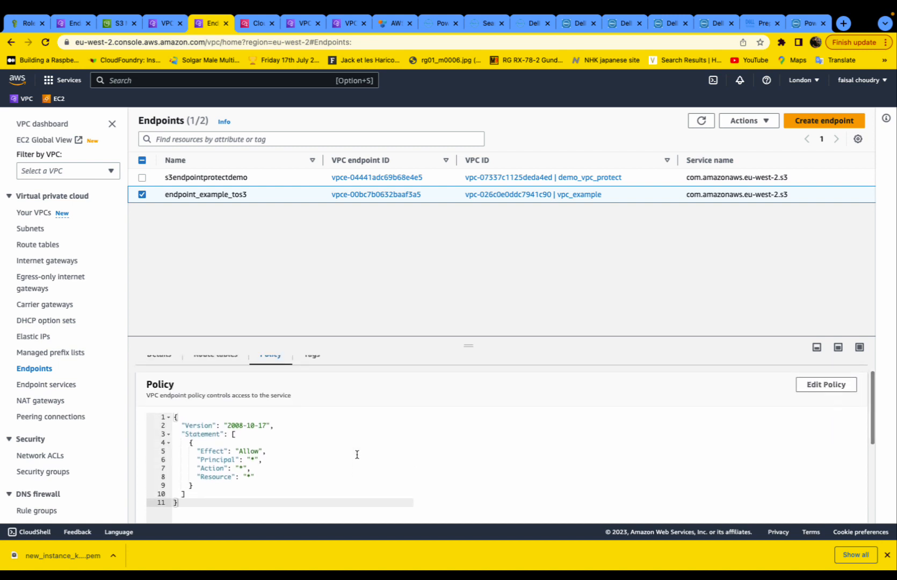
scroll(294, 395, up, 2)
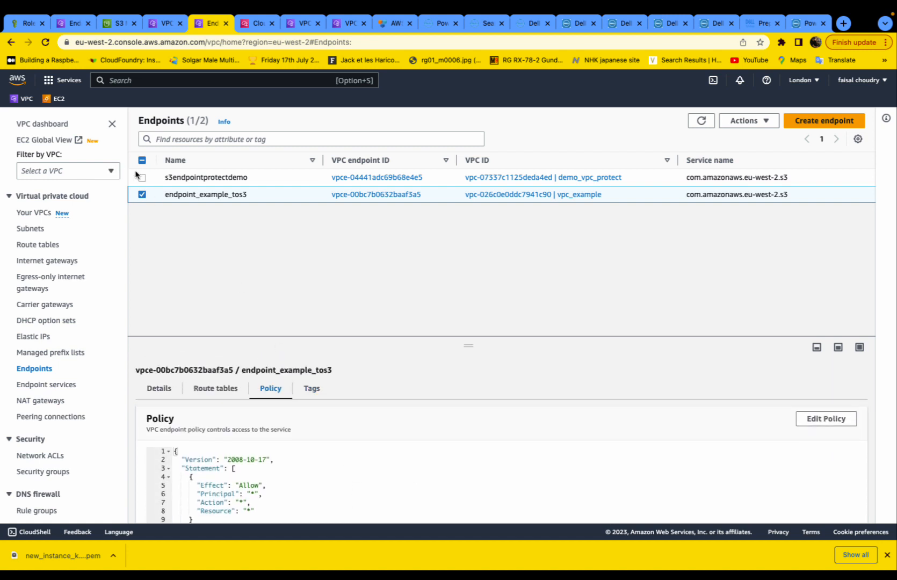
click(37, 213)
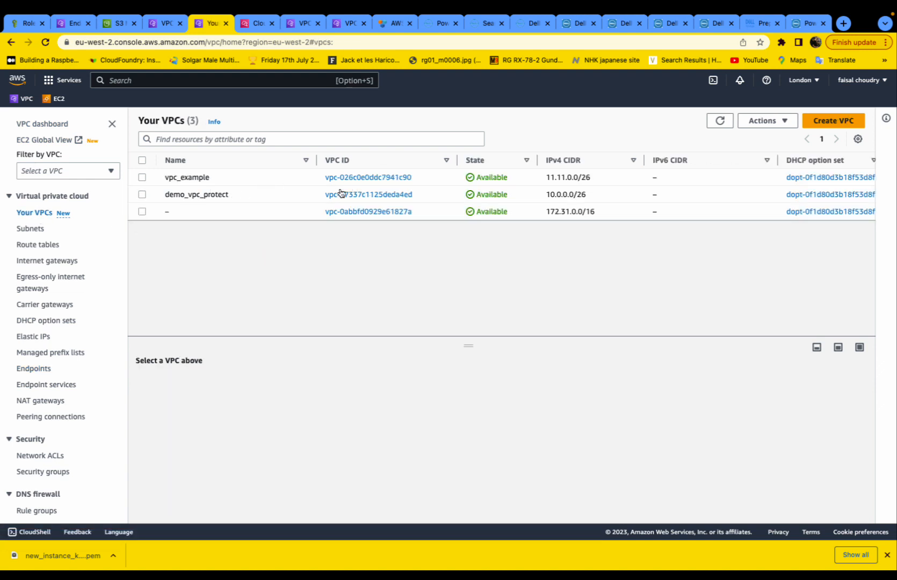
- In vpc_example's resource map, trace public_subnet_example and private_subnet_example to their route tables and connections, then go to EC2
click(367, 179)
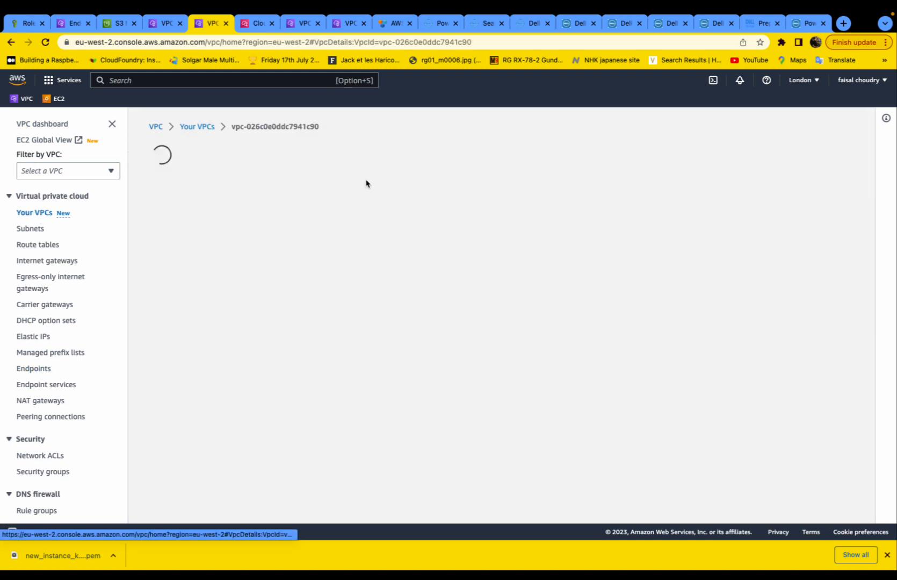
scroll(183, 370, down, 2)
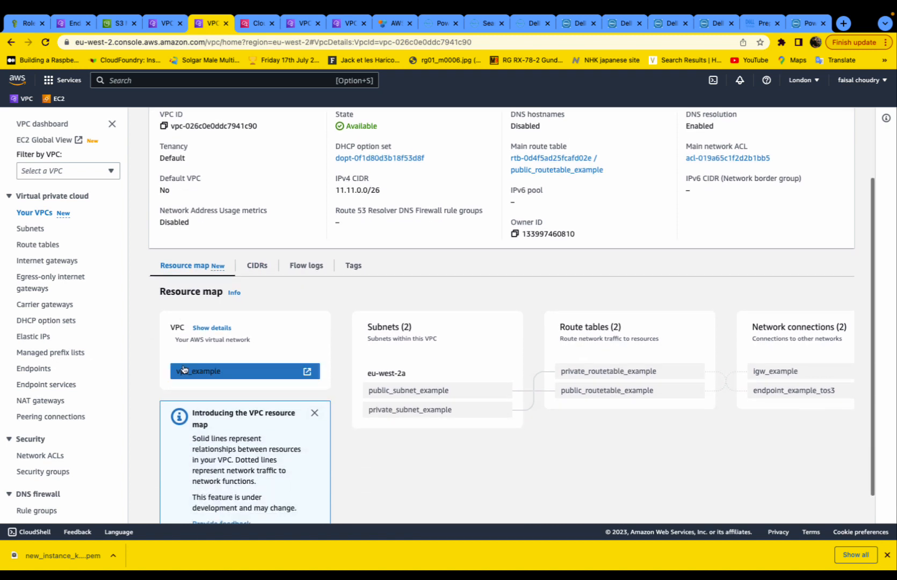
scroll(242, 362, right, 2)
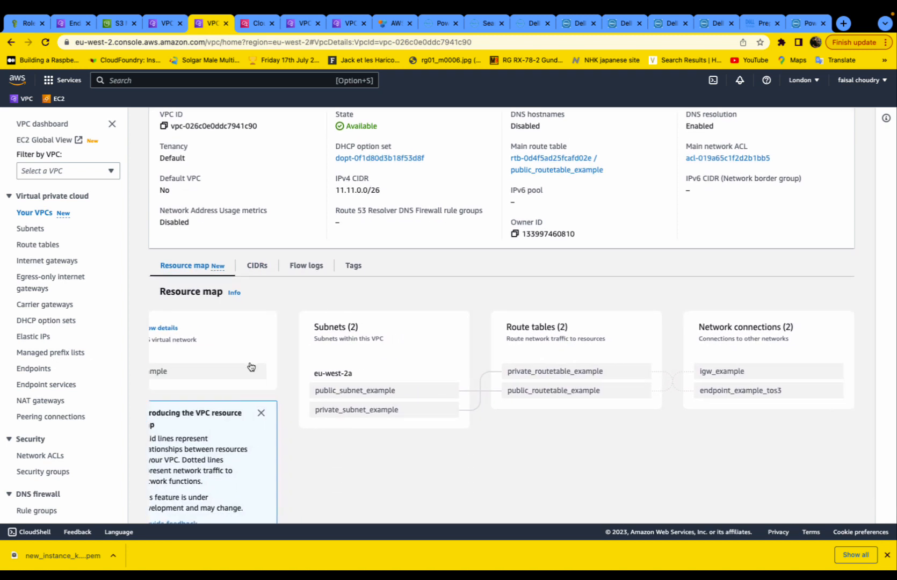
click(323, 391)
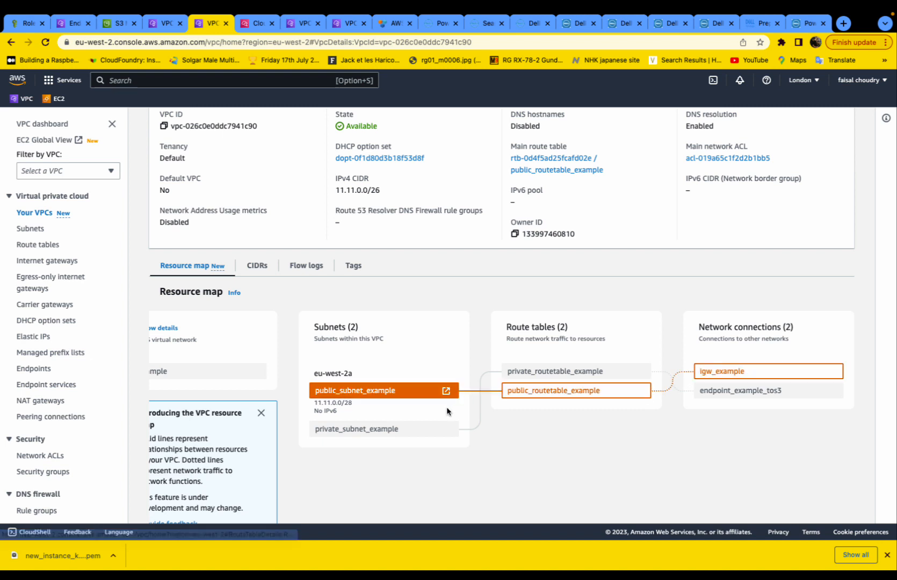
click(429, 428)
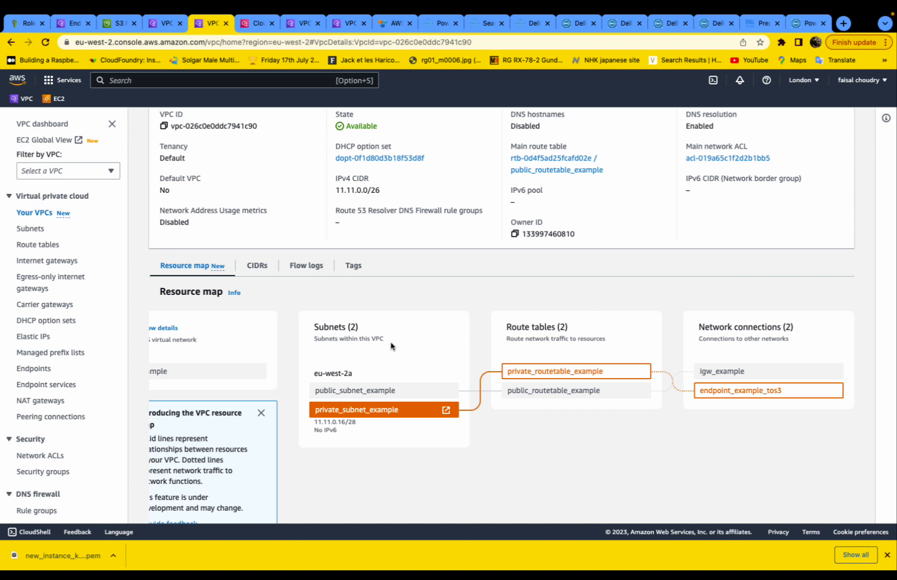
scroll(391, 346, up, 2)
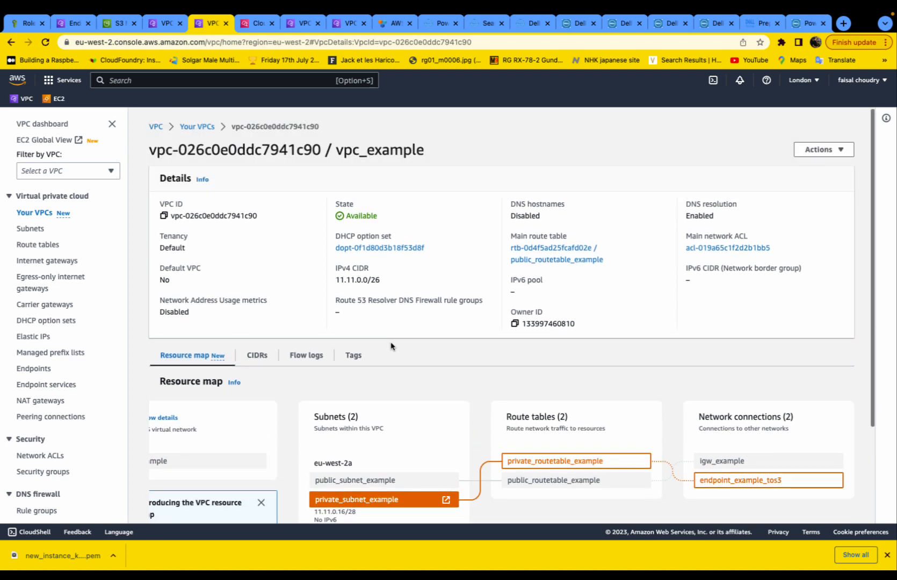
click(60, 99)
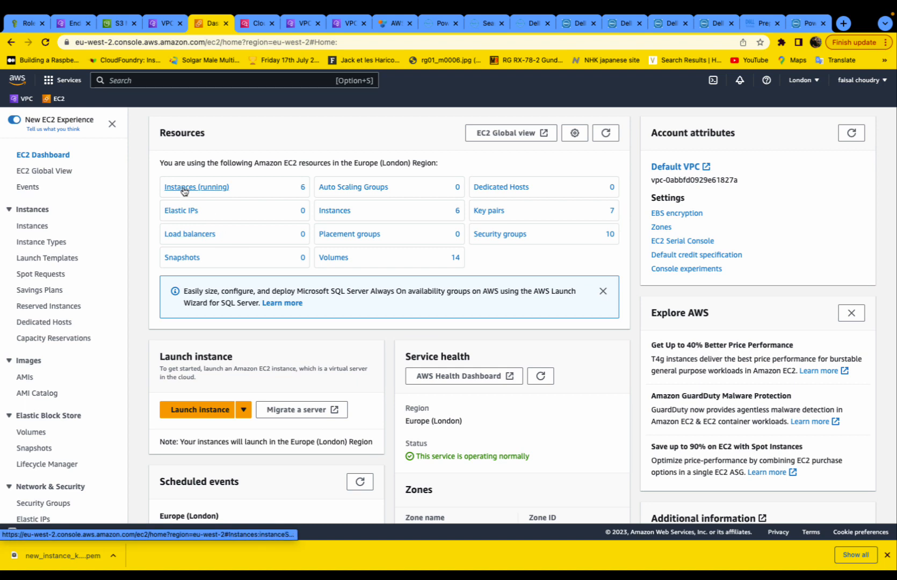
- Open running linux_instance_example1 and note private IP 11.11.0.14 and public IP 3.10.207.165
click(184, 188)
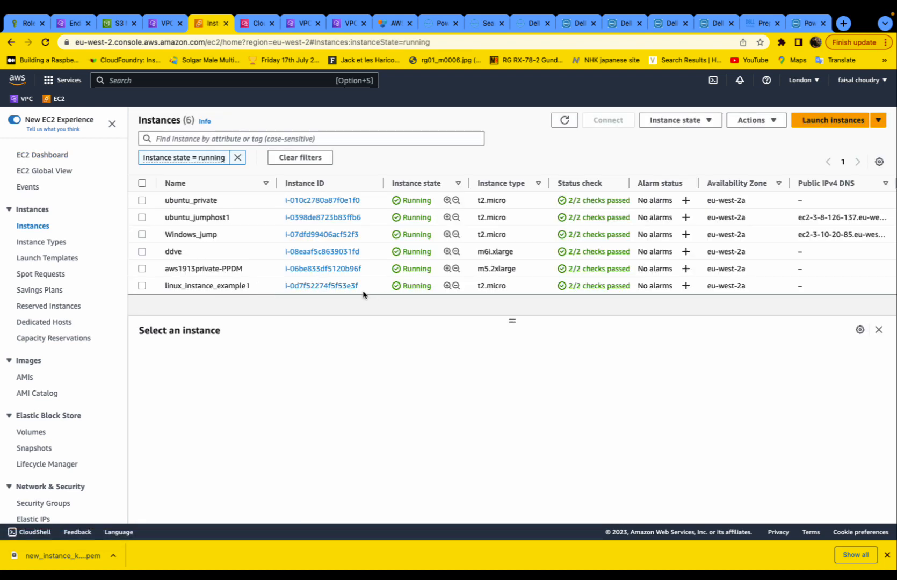
click(332, 286)
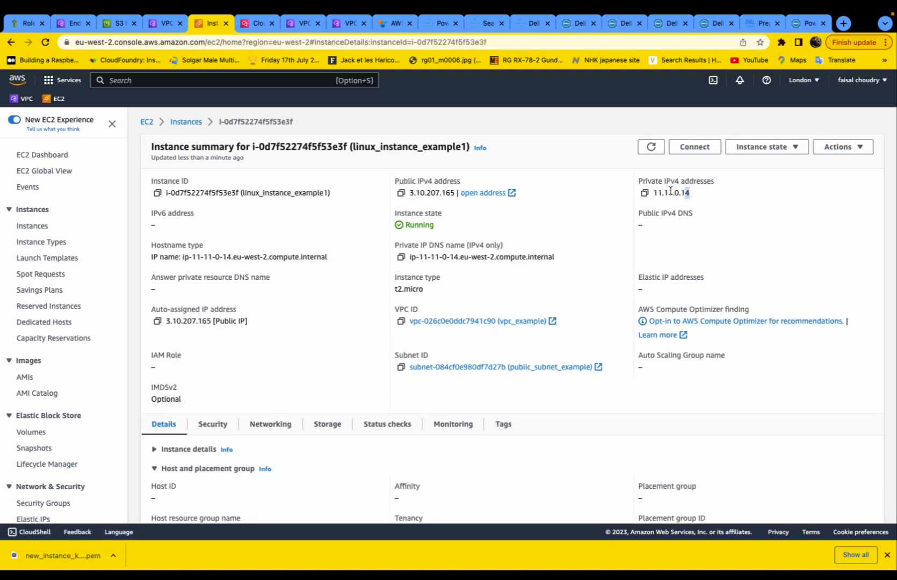
drag(670, 190, 653, 192)
drag(410, 191, 455, 193)
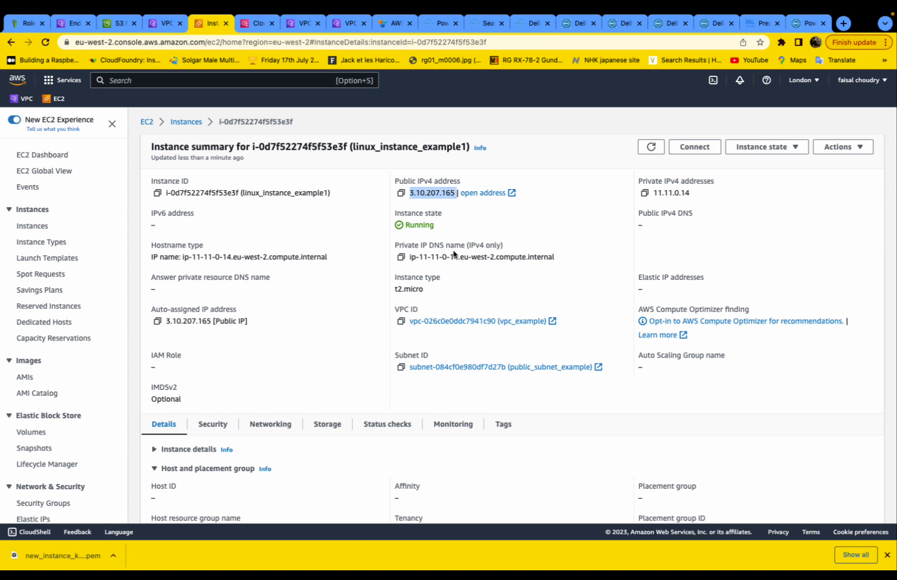
- Review its SSH client connection steps, including the chmod 400 and ssh commands
click(694, 147)
click(242, 206)
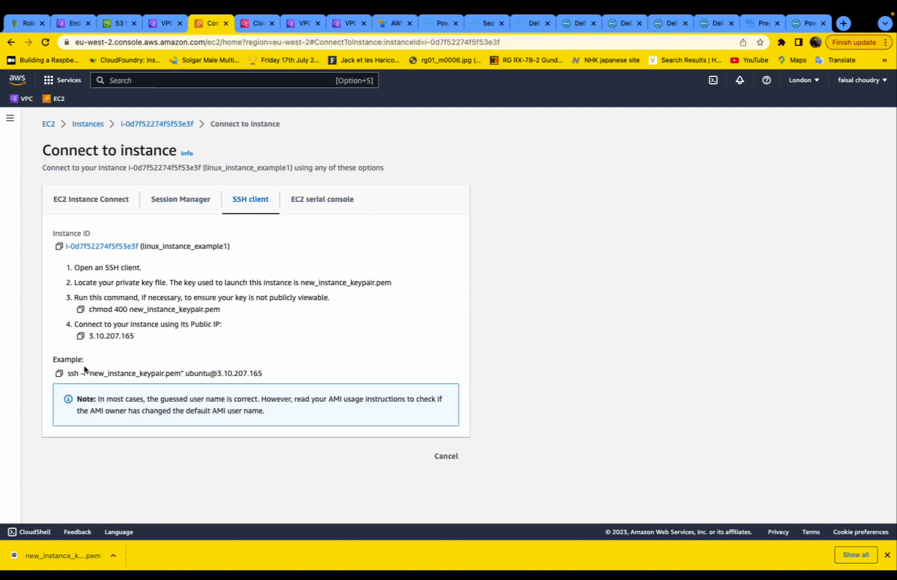
drag(67, 374, 281, 380)
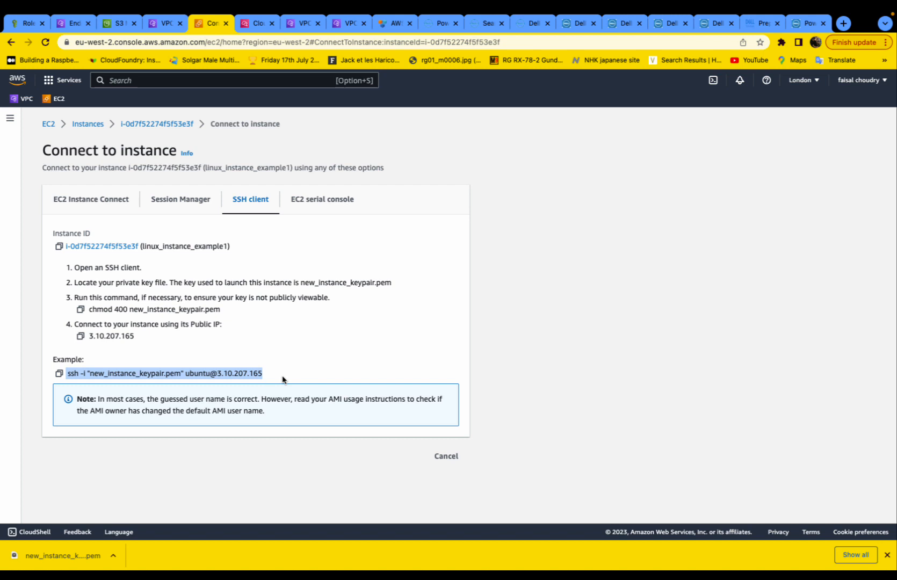
drag(87, 310, 263, 314)
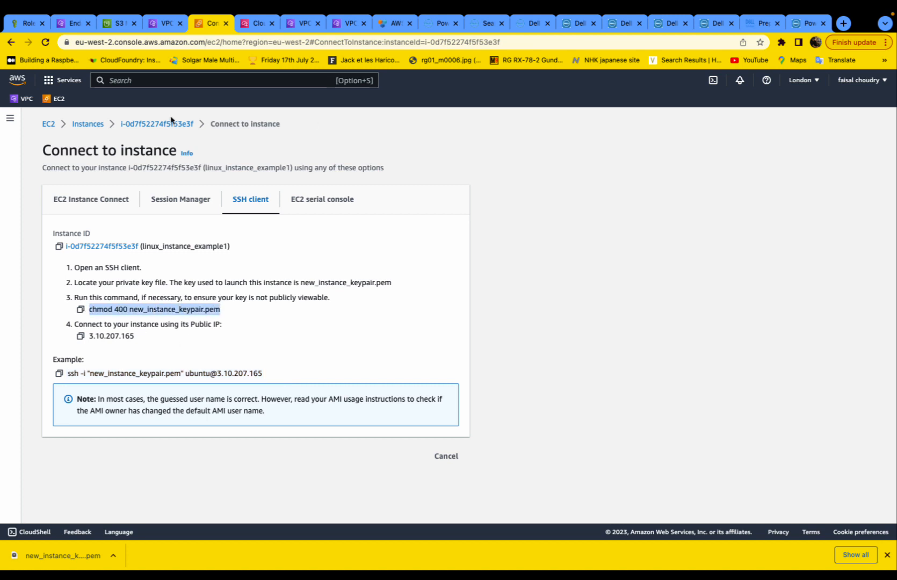
click(75, 127)
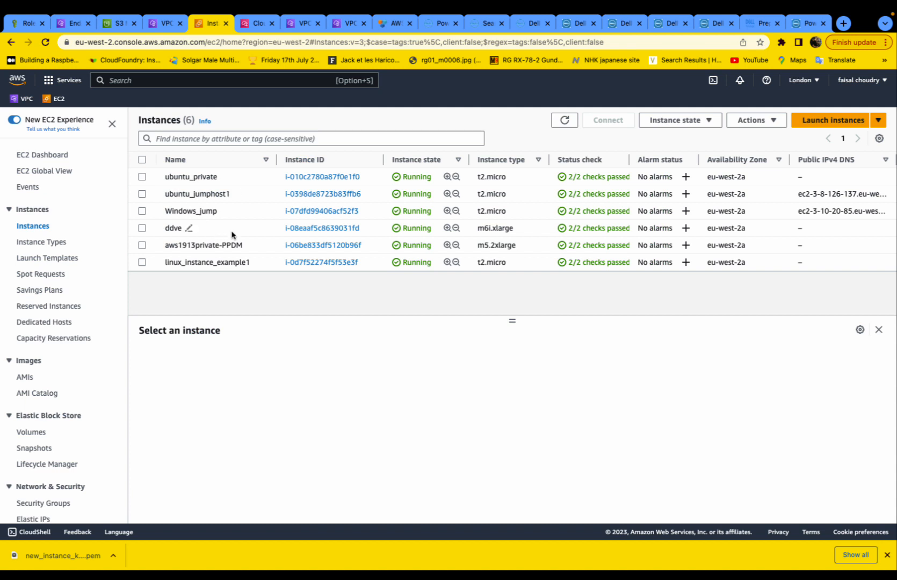
- Check the ddve instance's networking: it sits in privatesubnet
click(315, 228)
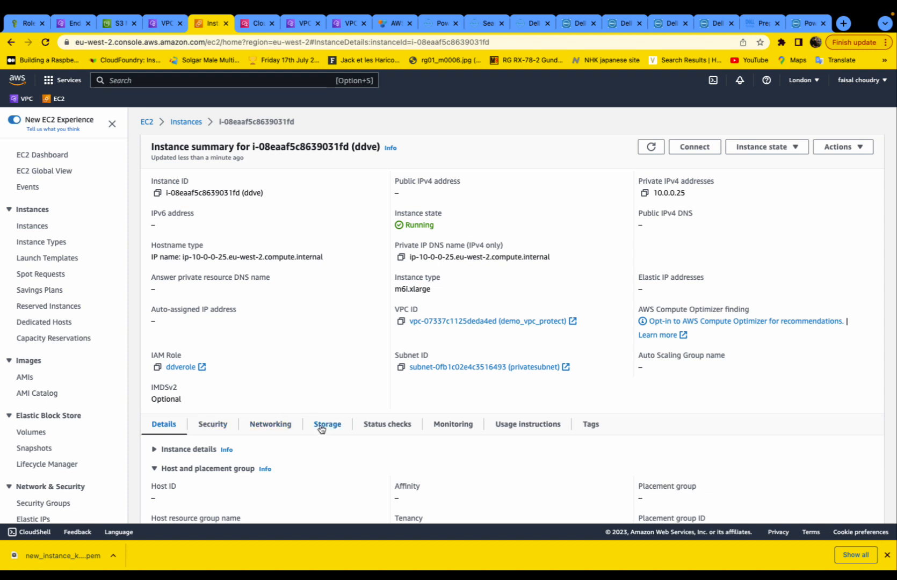
click(267, 426)
scroll(270, 425, down, 1)
scroll(270, 425, down, 5)
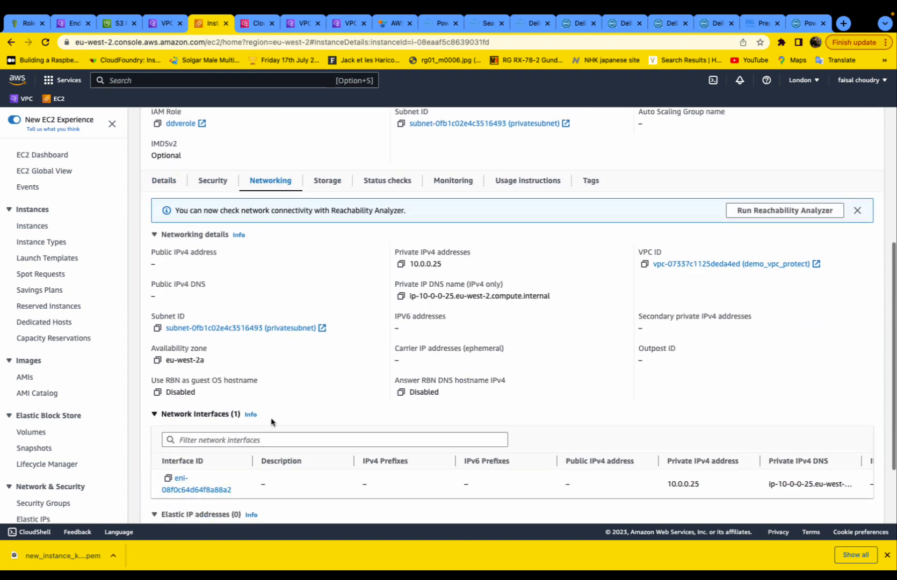
drag(337, 301, 164, 292)
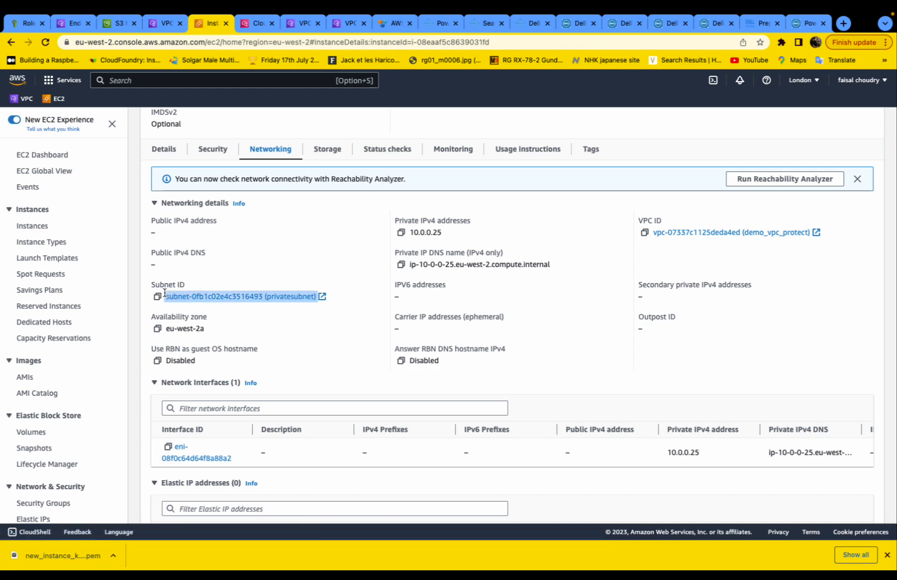
scroll(167, 269, up, 5)
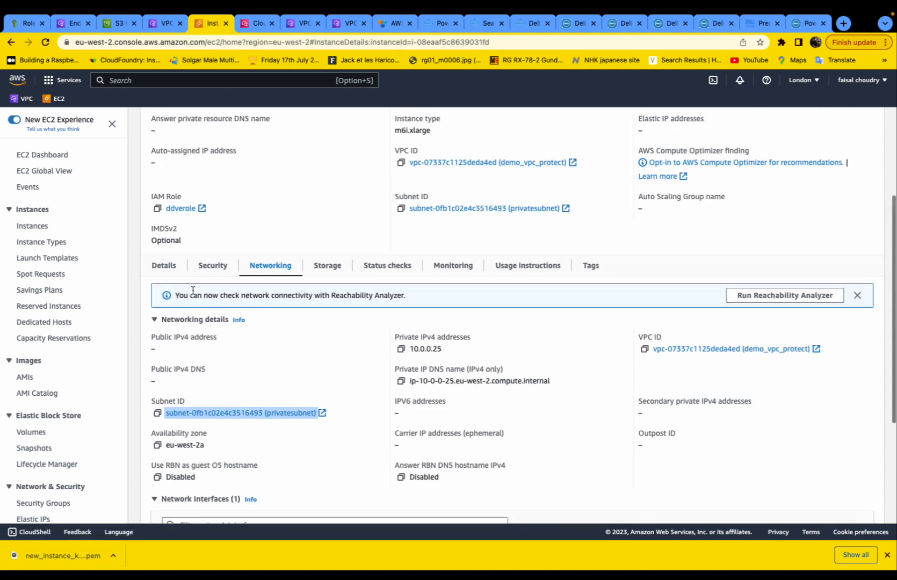
- Check aws1913private-PPDM's networking: it also sits in privatesubnet
click(183, 124)
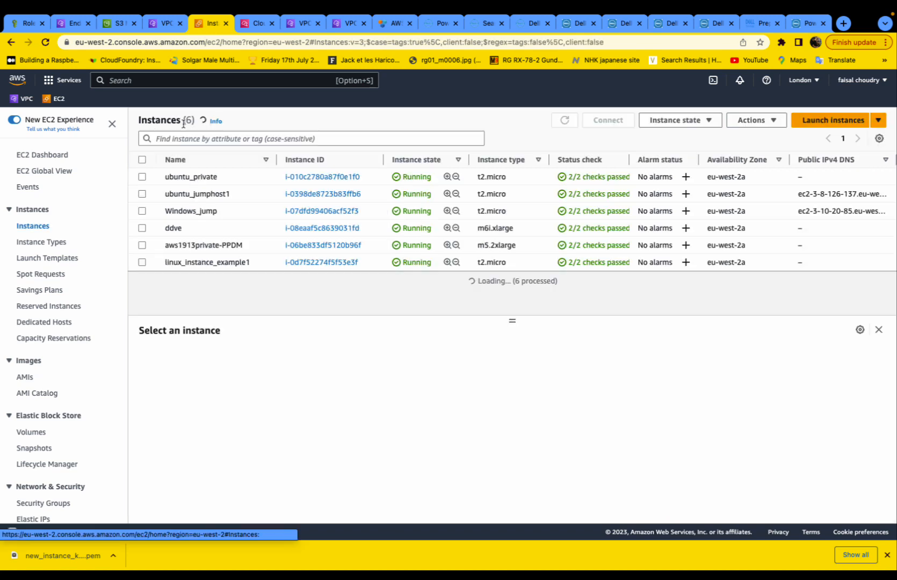
click(295, 246)
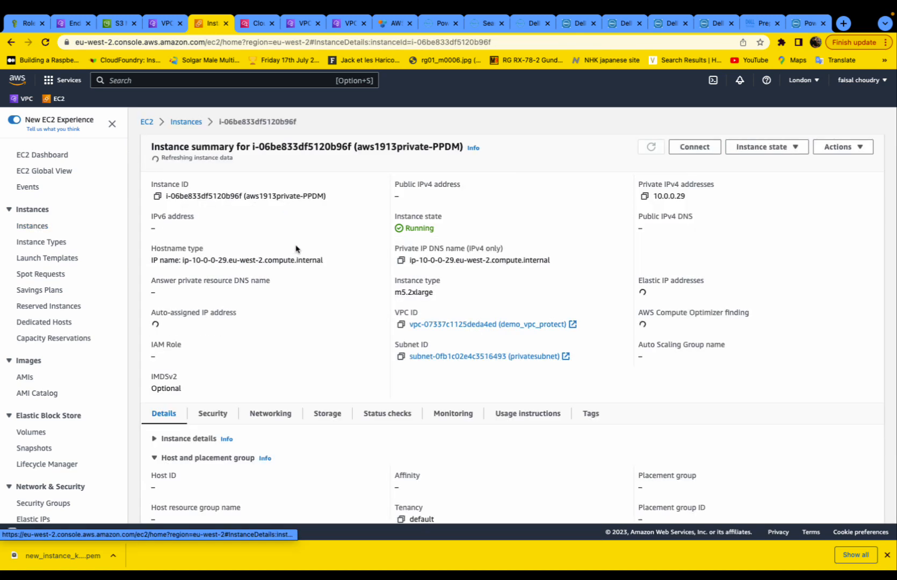
scroll(308, 285, down, 3)
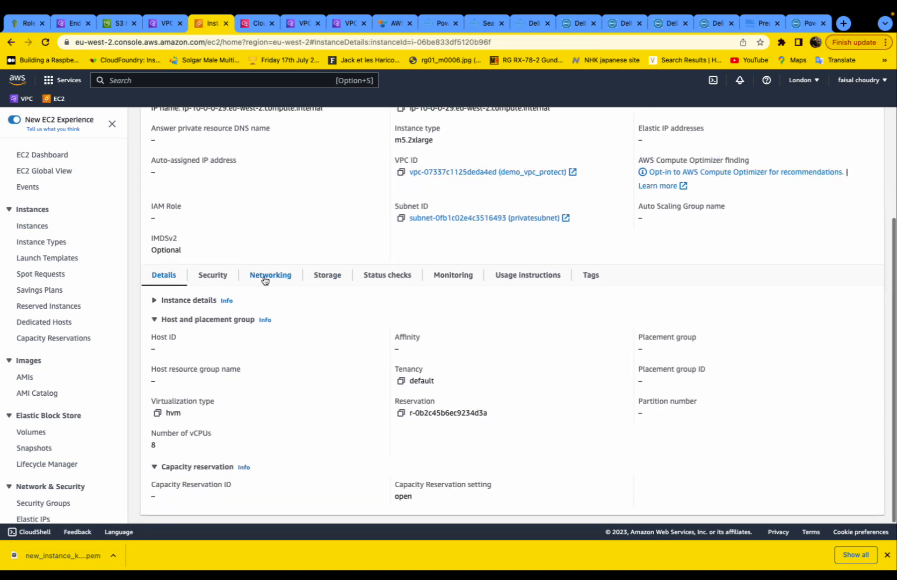
click(267, 279)
scroll(282, 322, down, 2)
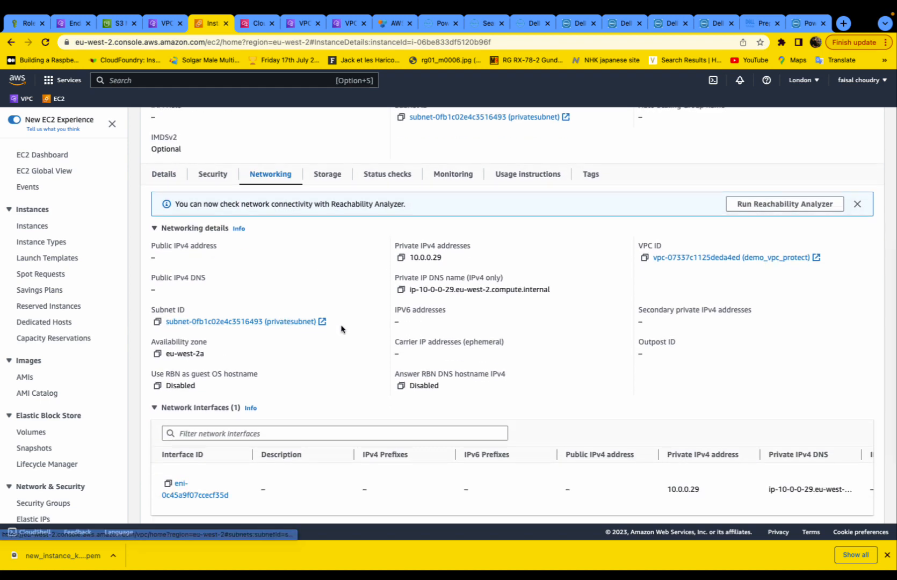
drag(338, 322, 141, 320)
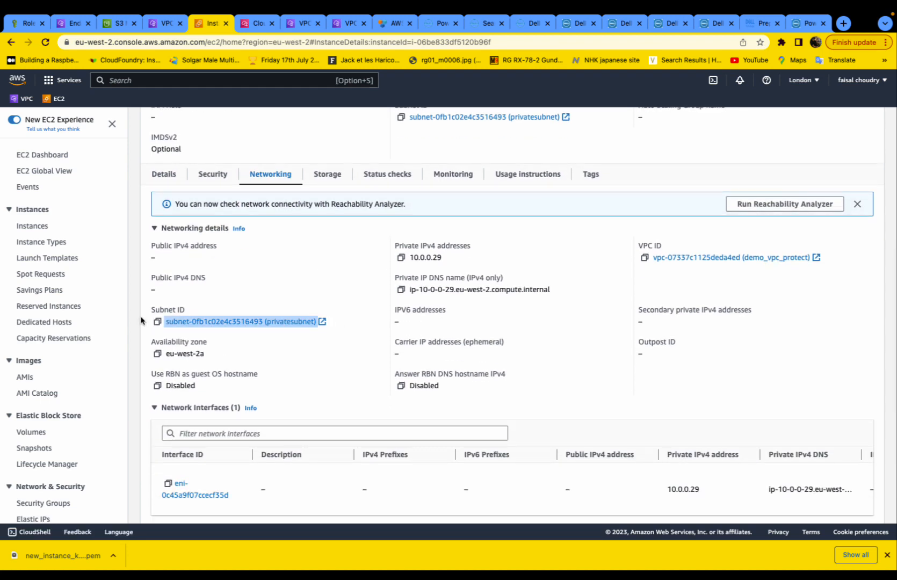
scroll(226, 274, up, 5)
- Check Windows_jump's networking: it sits in publicsubnet with public IP 3.10.20.85
click(188, 122)
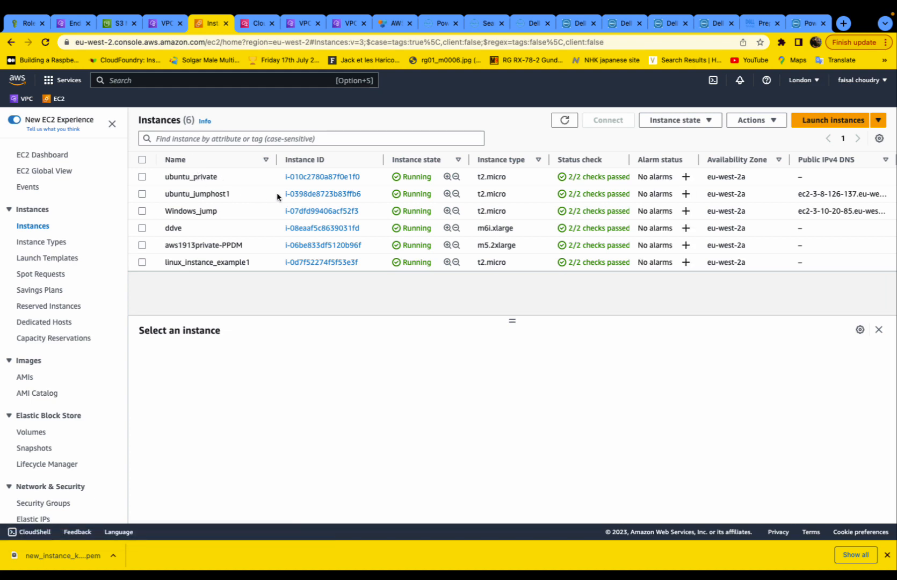
click(300, 212)
scroll(301, 279, down, 3)
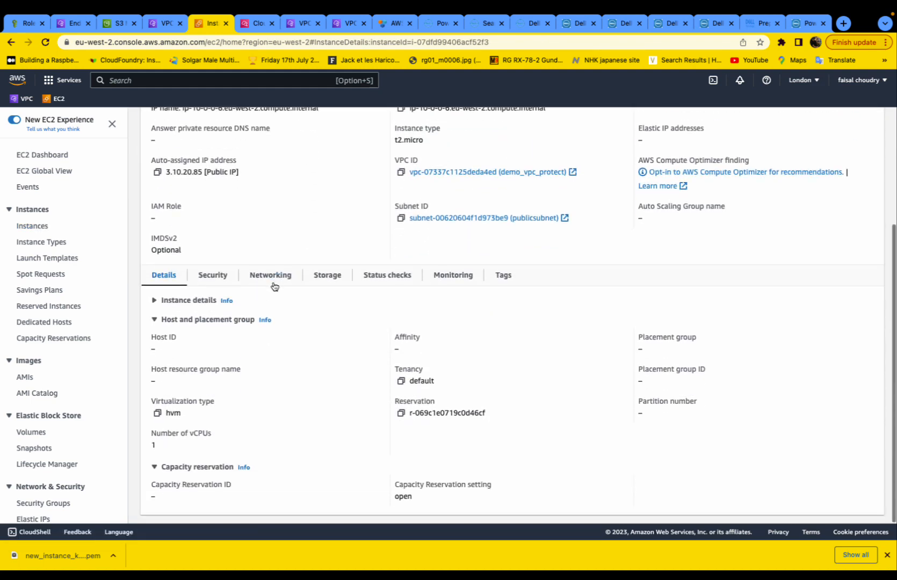
click(273, 280)
scroll(292, 313, down, 1)
scroll(291, 313, down, 3)
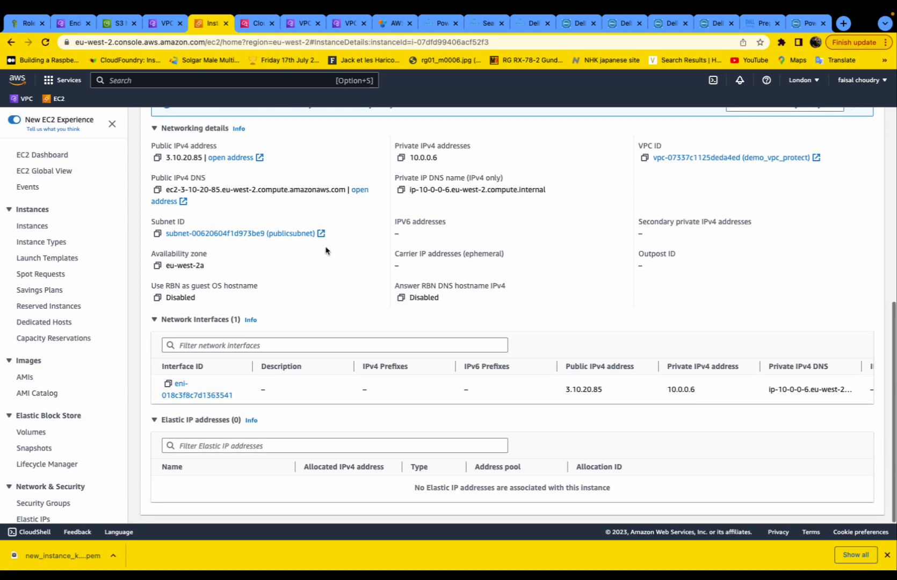
drag(330, 236, 160, 236)
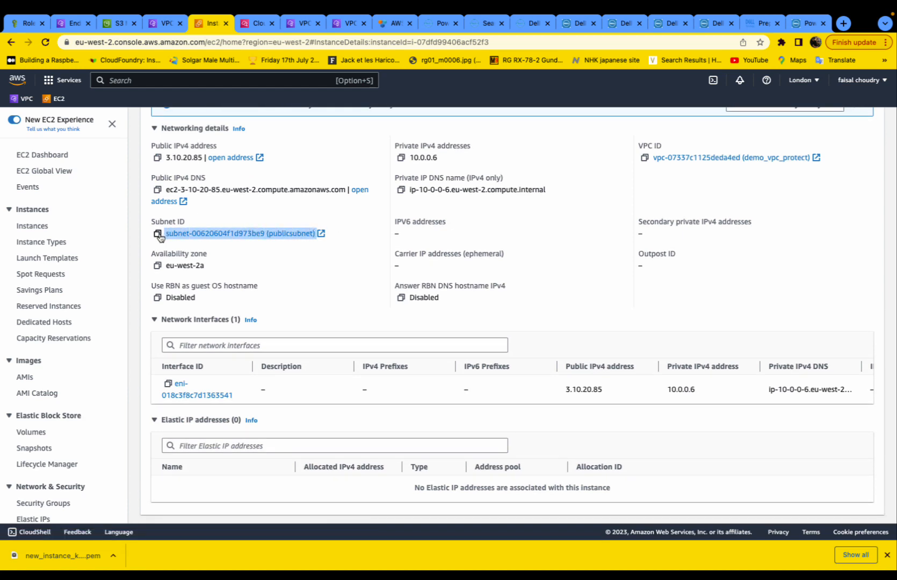
scroll(240, 194, up, 7)
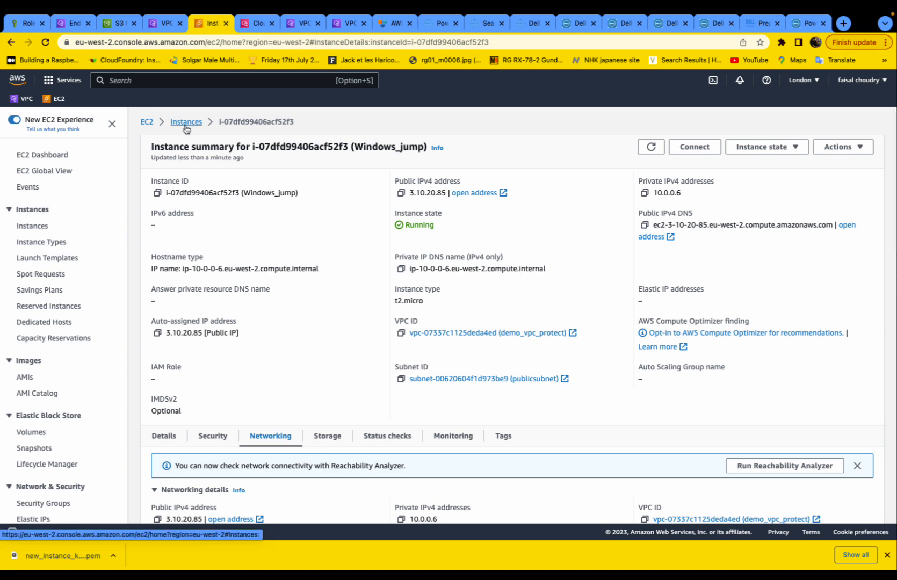
- Go back to the list of six instances and switch away from the console window
click(186, 123)
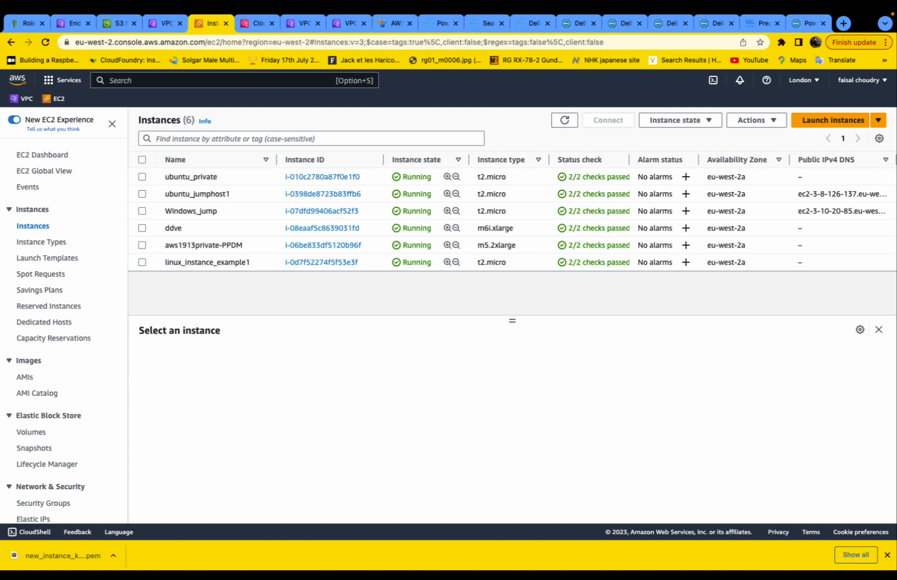
key(super+Tab)
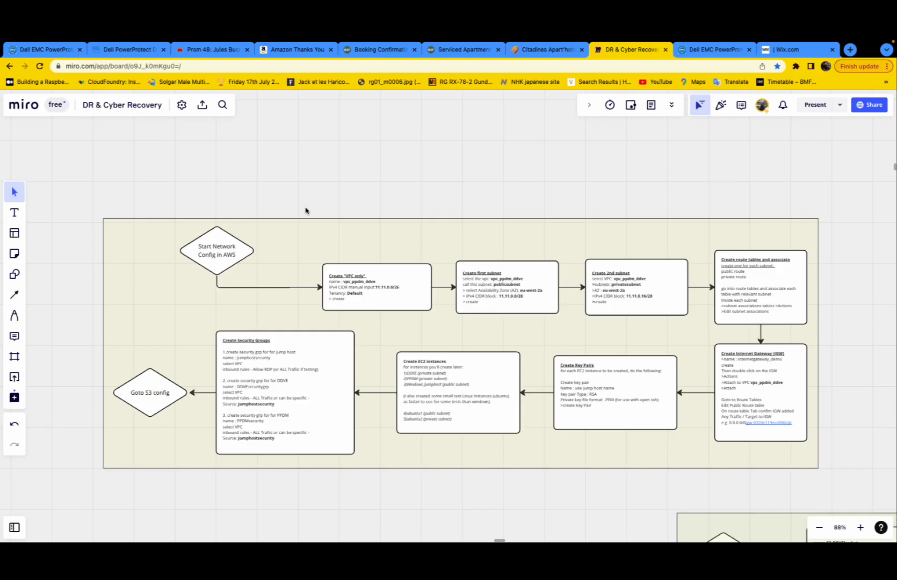
- Pan the Miro flowchart from Start Network Config in AWS to the Create first subnet box
scroll(290, 218, up, 5)
scroll(290, 217, left, 3)
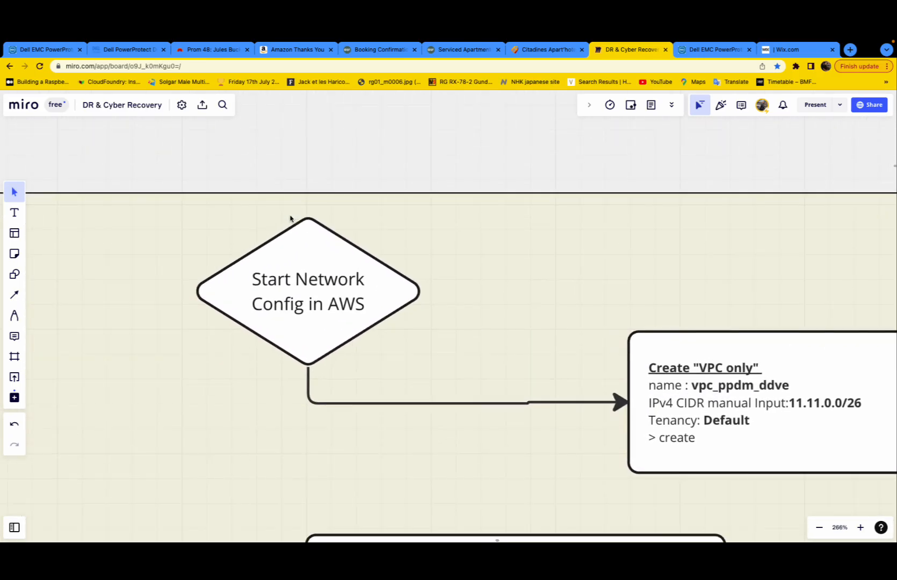
scroll(350, 236, up, 3)
scroll(407, 250, down, 2)
scroll(405, 250, right, 5)
scroll(394, 247, down, 2)
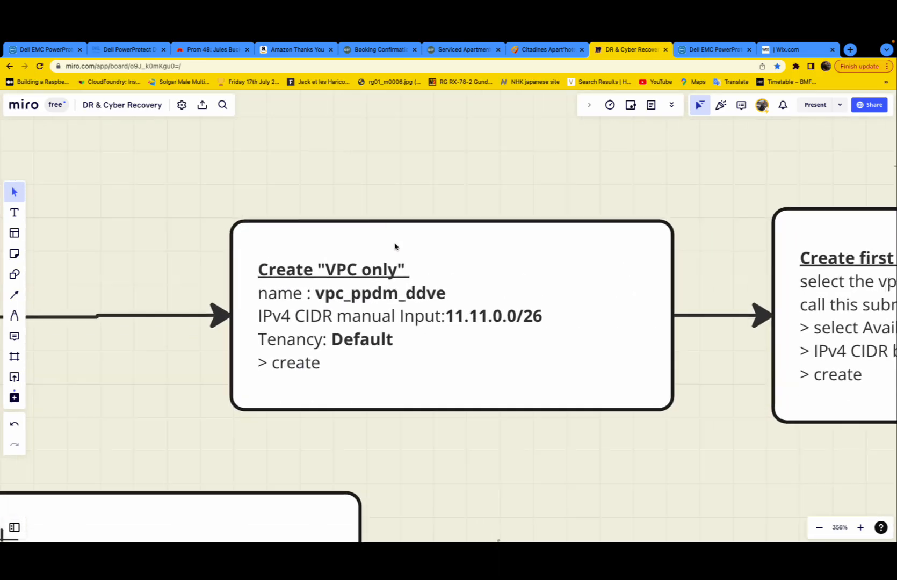
scroll(346, 267, right, 3)
scroll(343, 263, up, 2)
scroll(349, 268, right, 8)
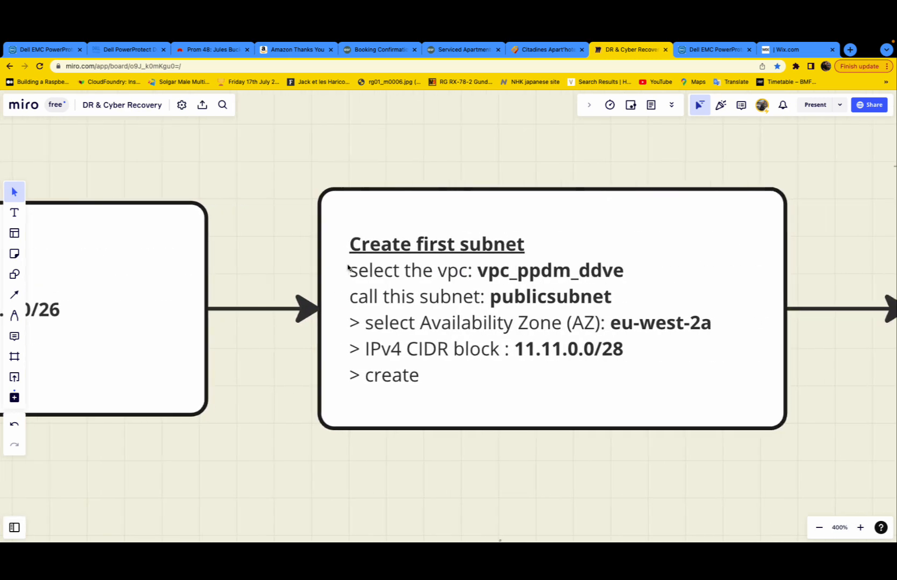